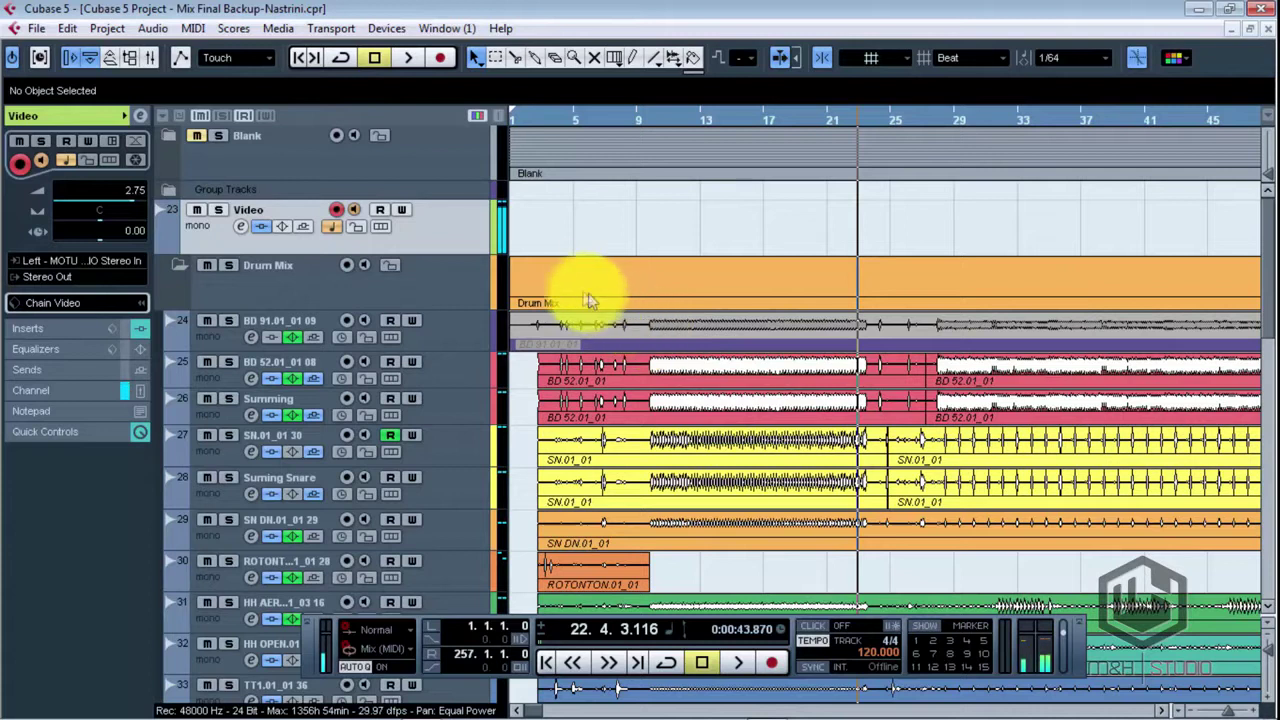
# - Solo the Drum Mix folder and play the processed drums from bar 12, stopping after a few bars
pyautogui.click(228, 264)
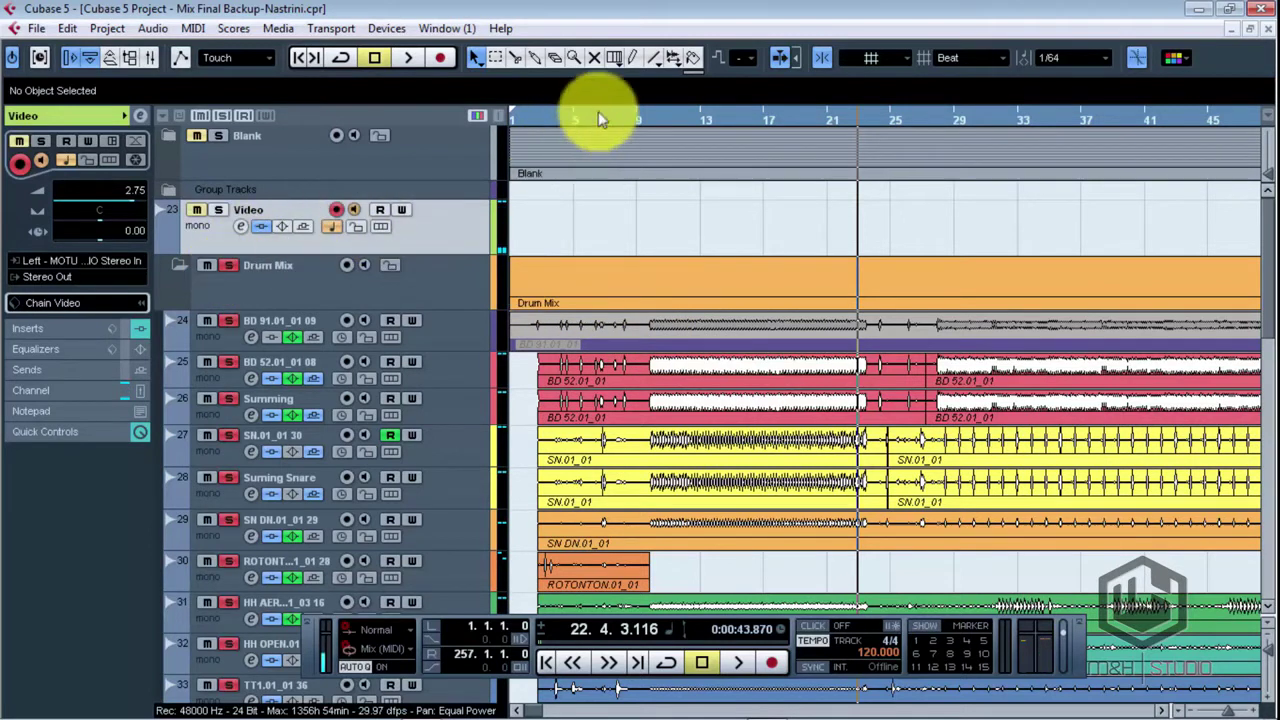
pyautogui.click(689, 131)
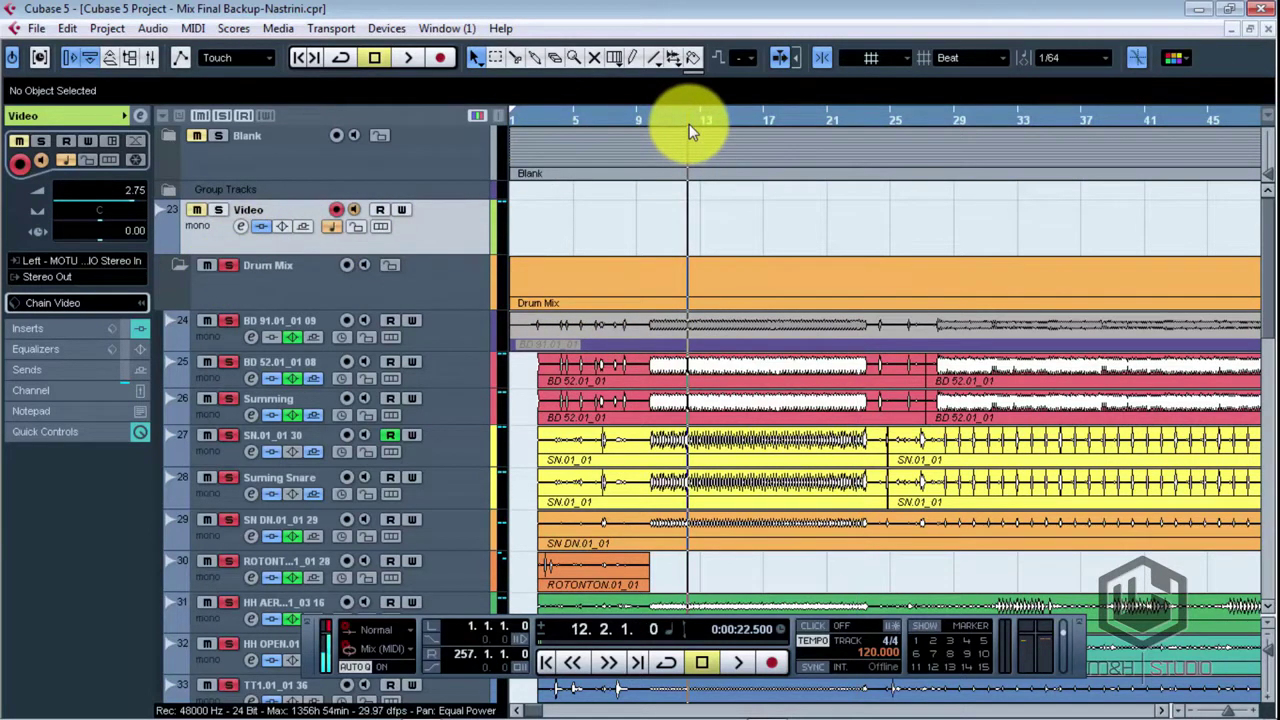
pyautogui.press('space')
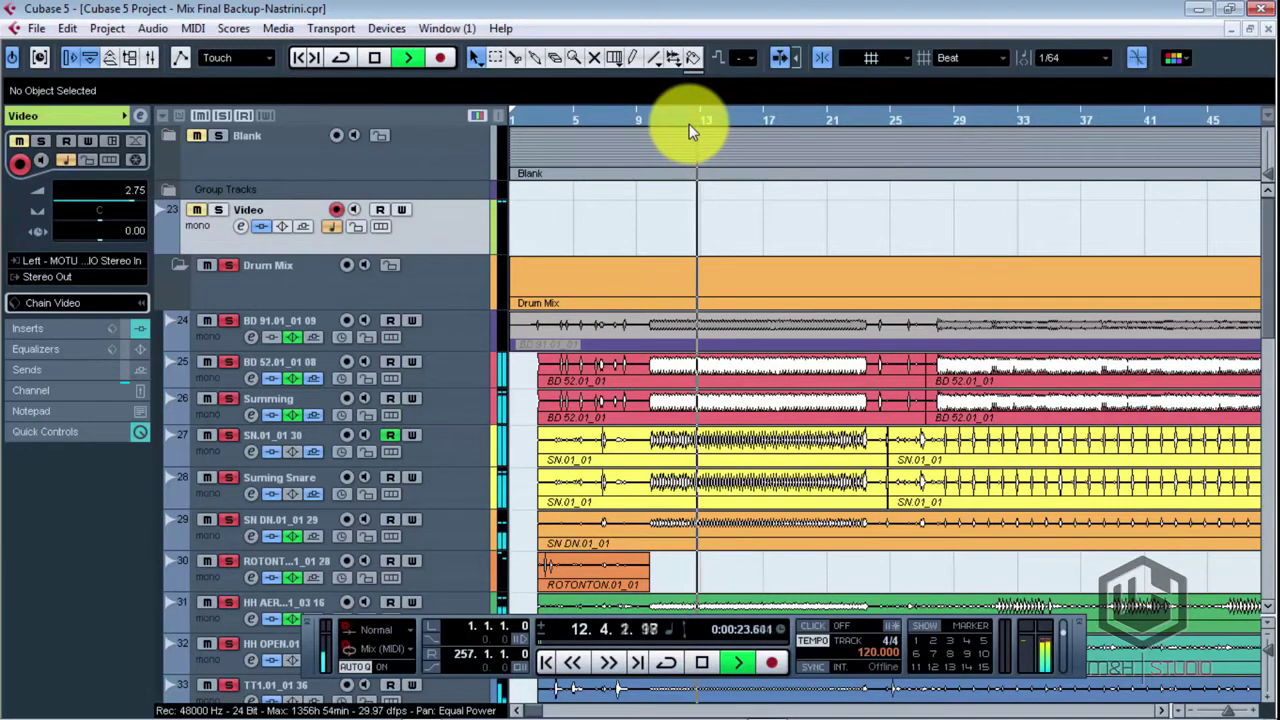
pyautogui.press('g')
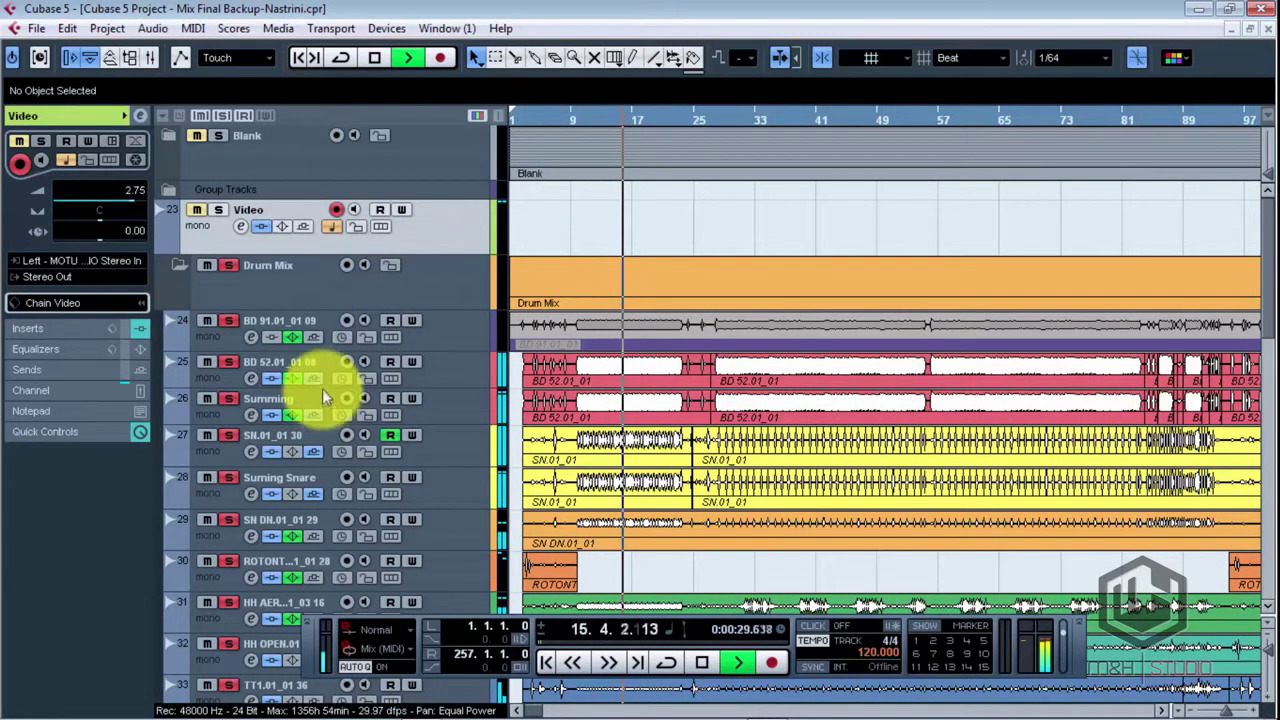
pyautogui.press('space')
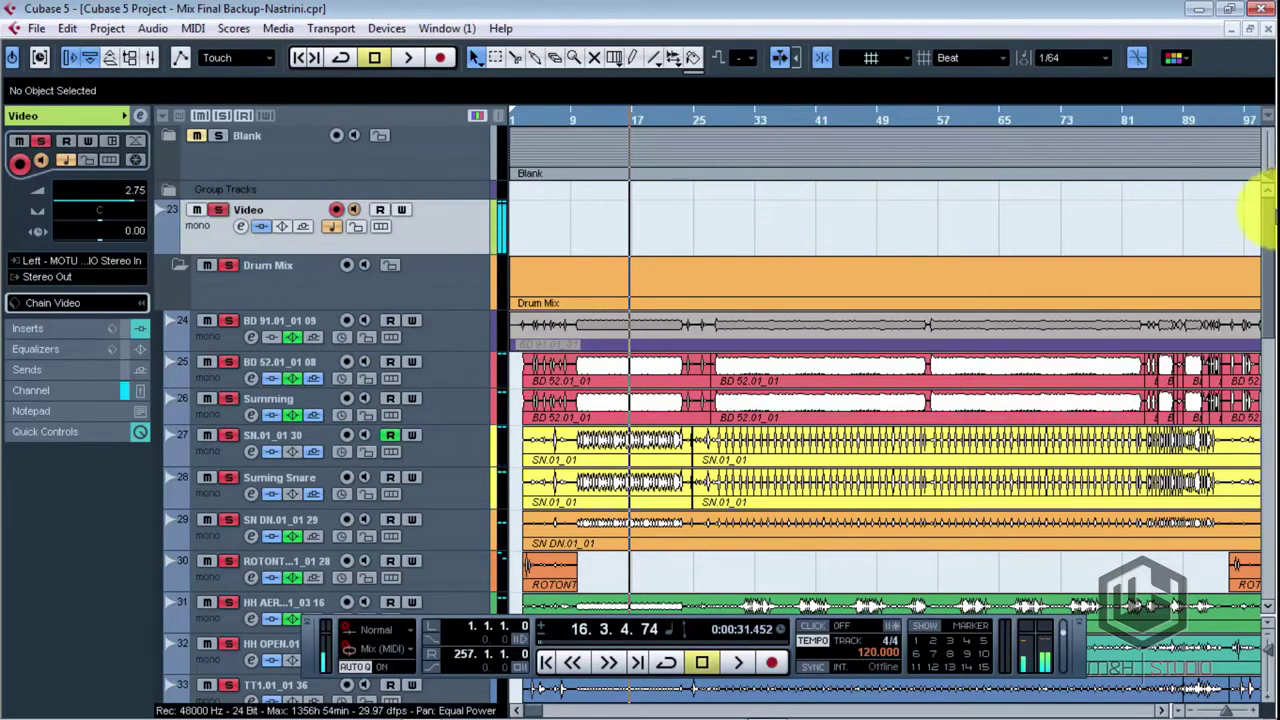
# - Play the drum tracks with their inserts, EQs and sends bypassed to hear the unprocessed sound
pyautogui.moveTo(1268, 236); pyautogui.dragTo(1268, 264)
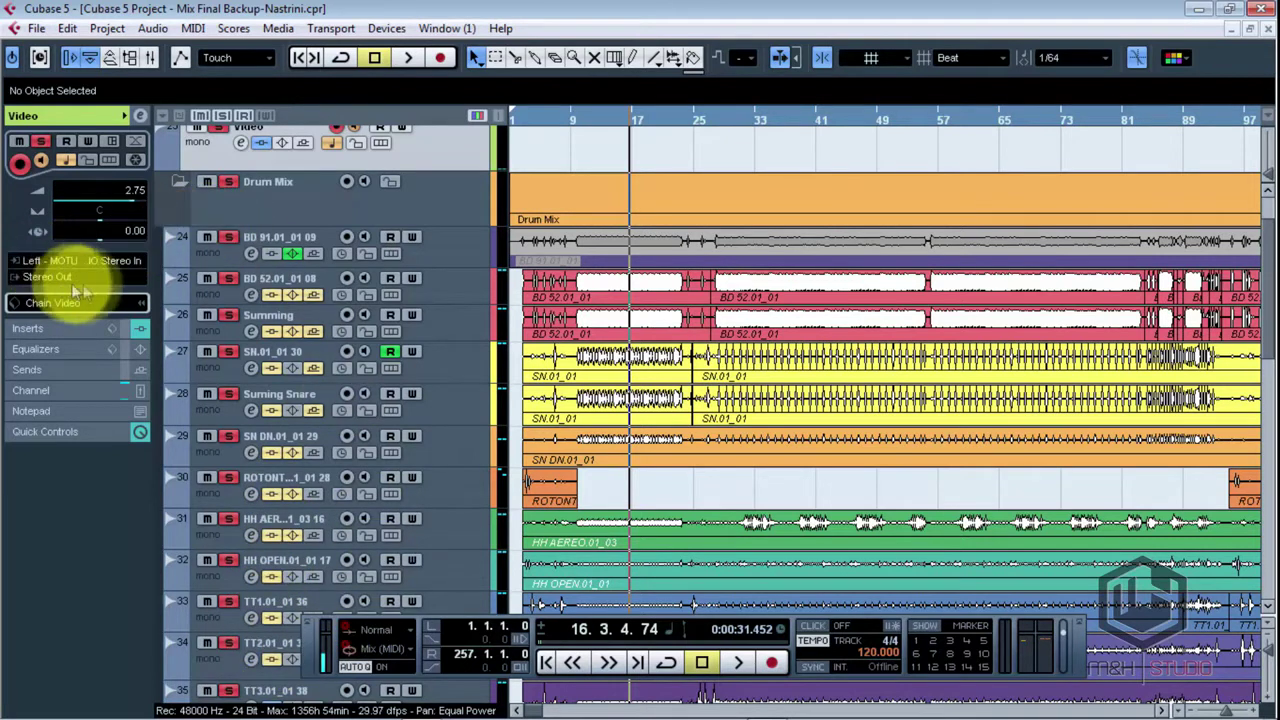
pyautogui.press('space')
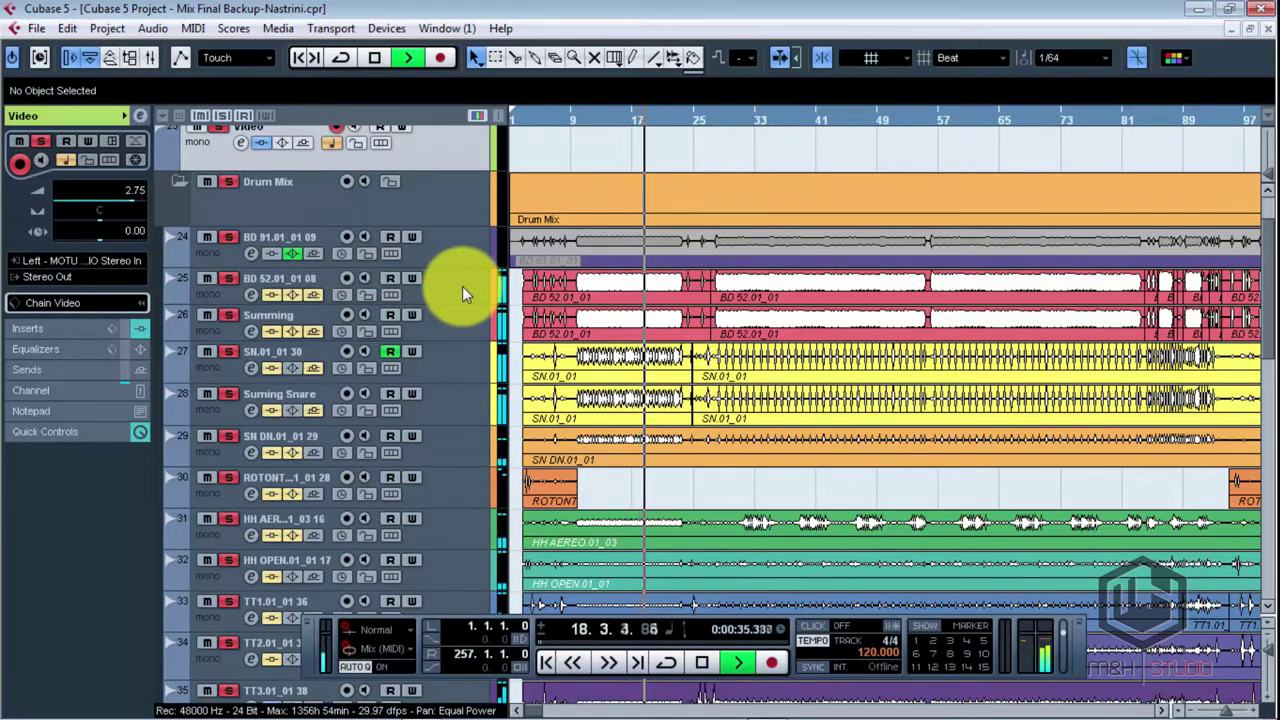
pyautogui.click(677, 121)
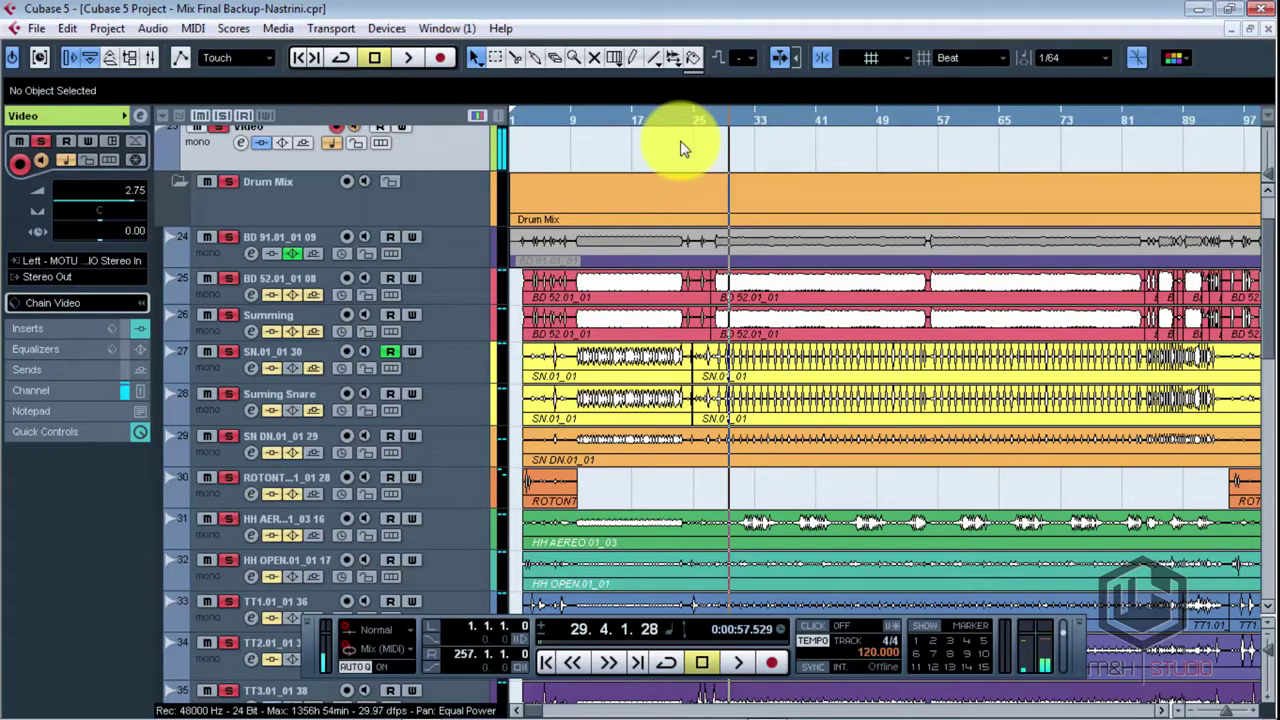
# - Reactivate the bypassed inserts, EQs and sends on the kick, snare, rototom and hi-hat tracks
pyautogui.click(312, 294)
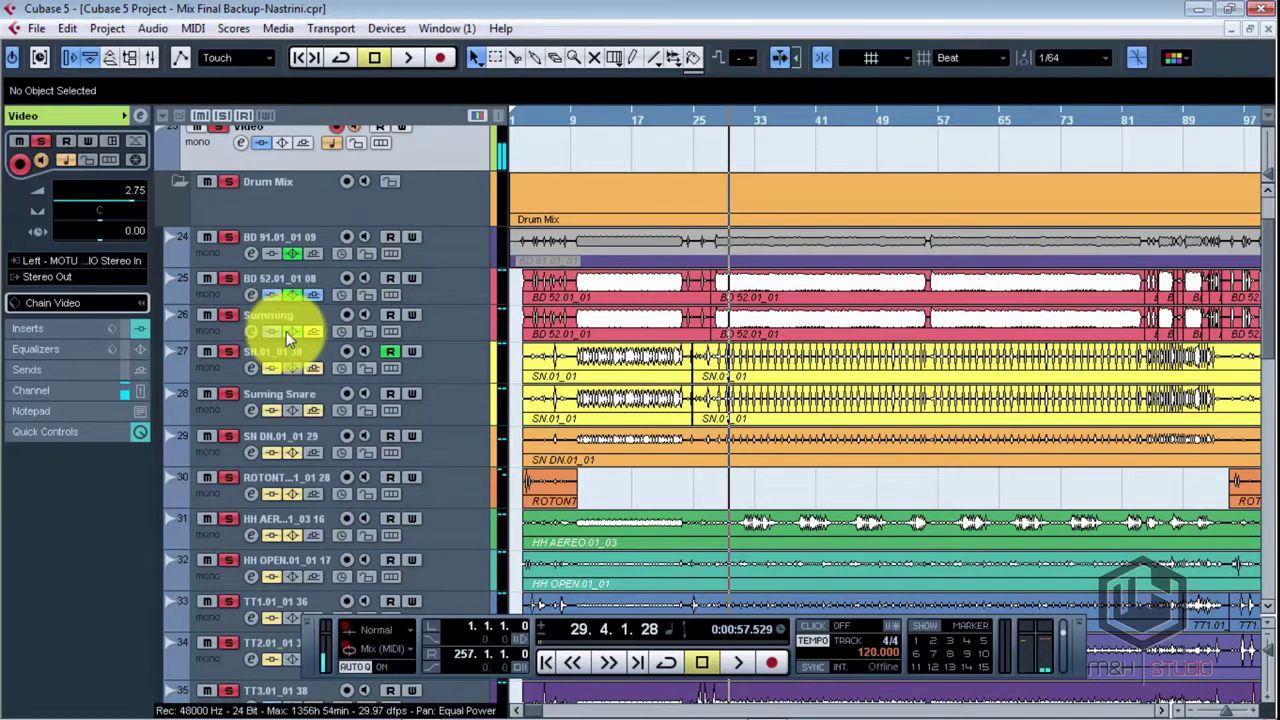
pyautogui.click(272, 368)
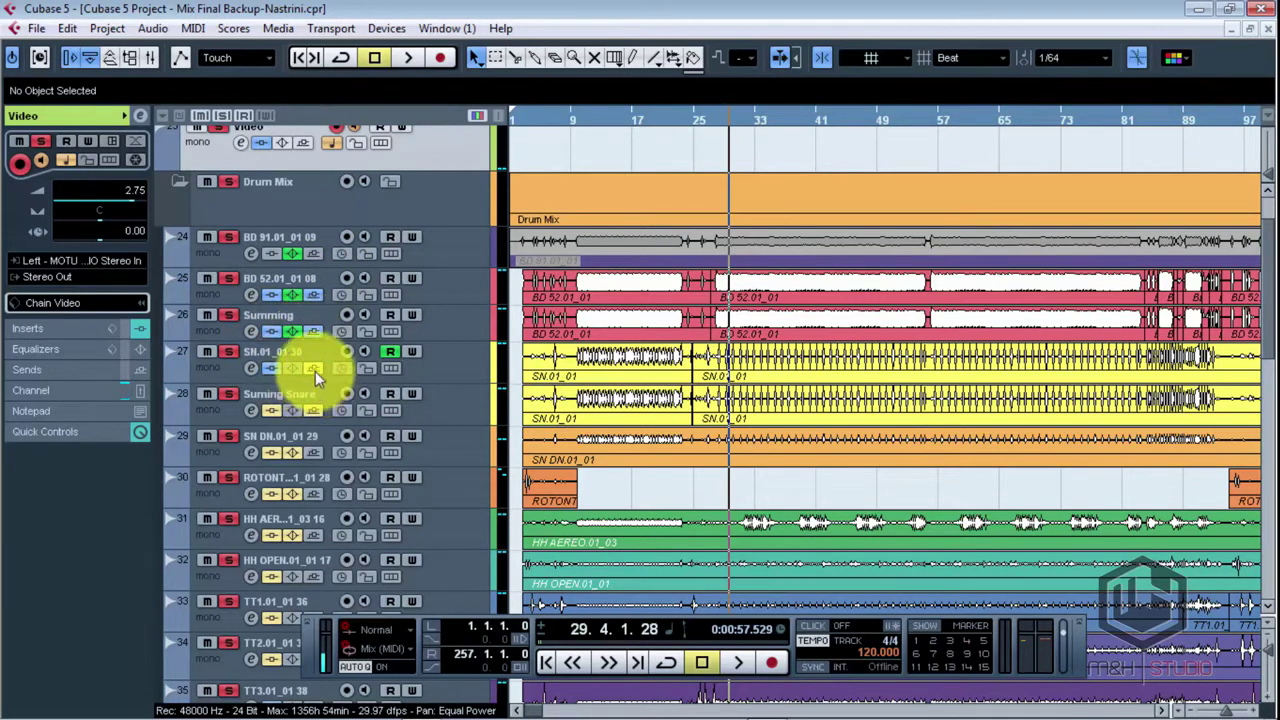
pyautogui.click(279, 411)
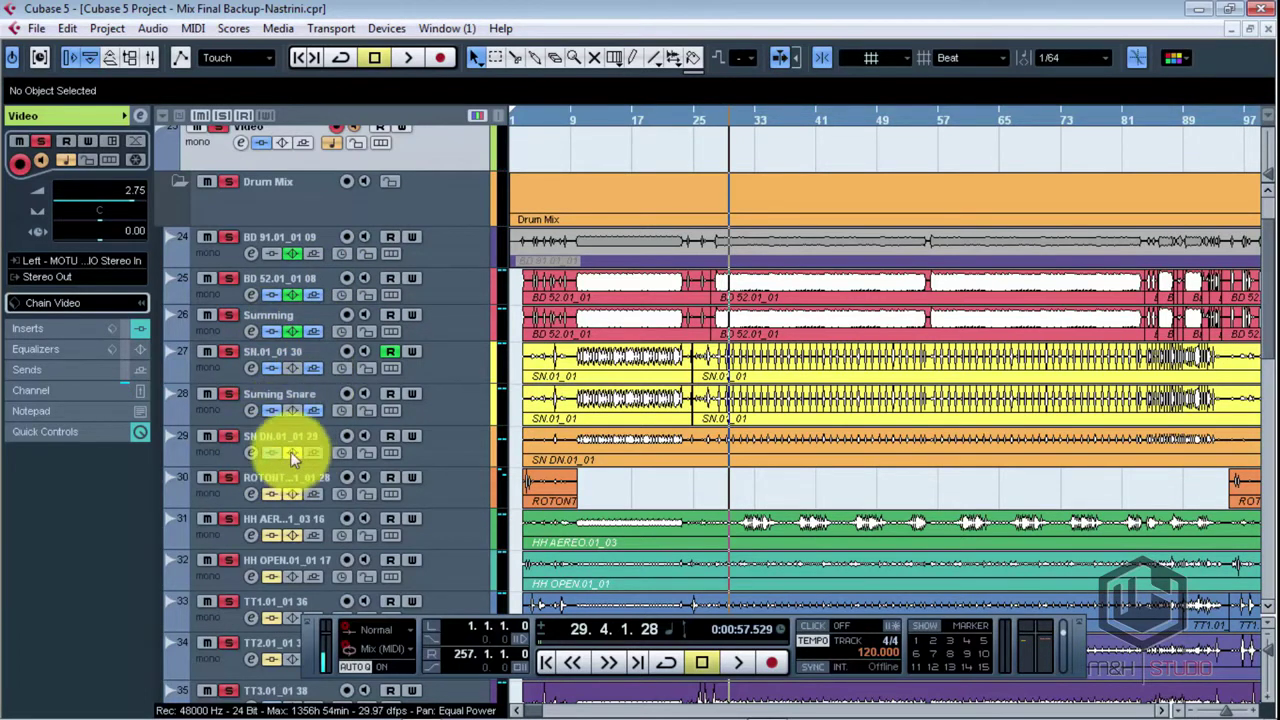
pyautogui.click(265, 493)
pyautogui.click(272, 535)
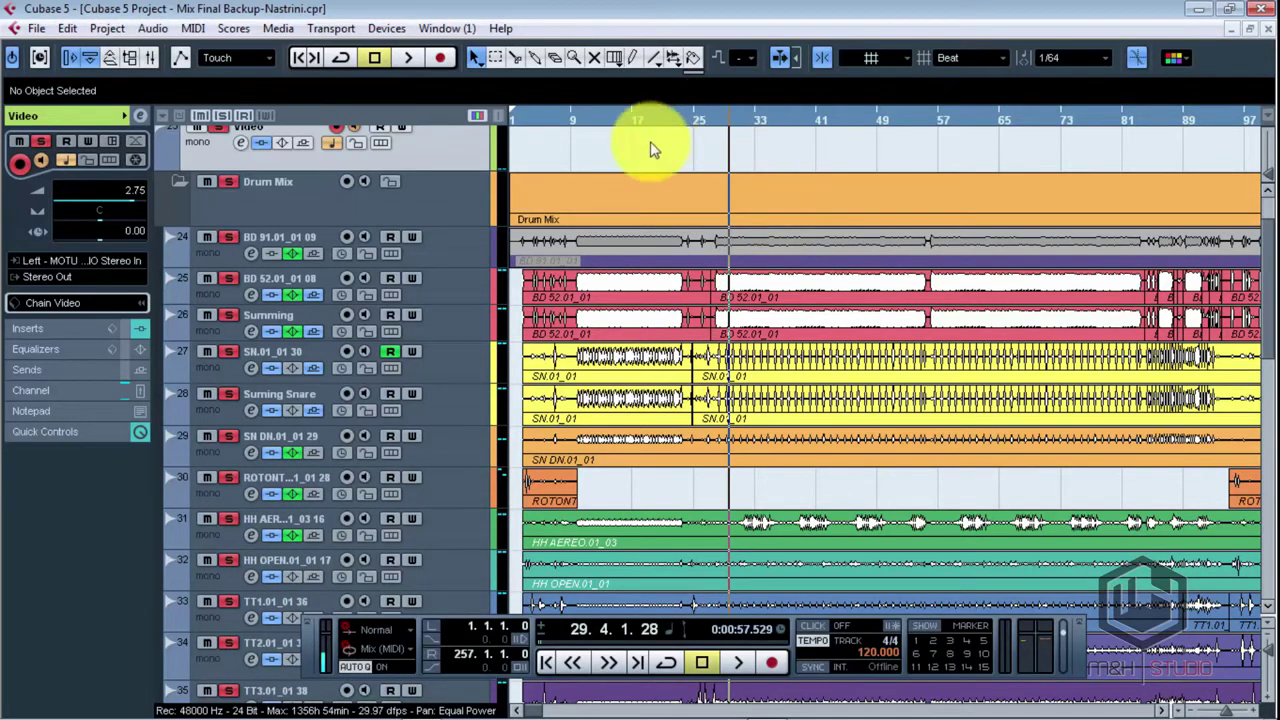
# - Play the processed drum mix from bar 12 and skip ahead to about bar 26
pyautogui.click(597, 120)
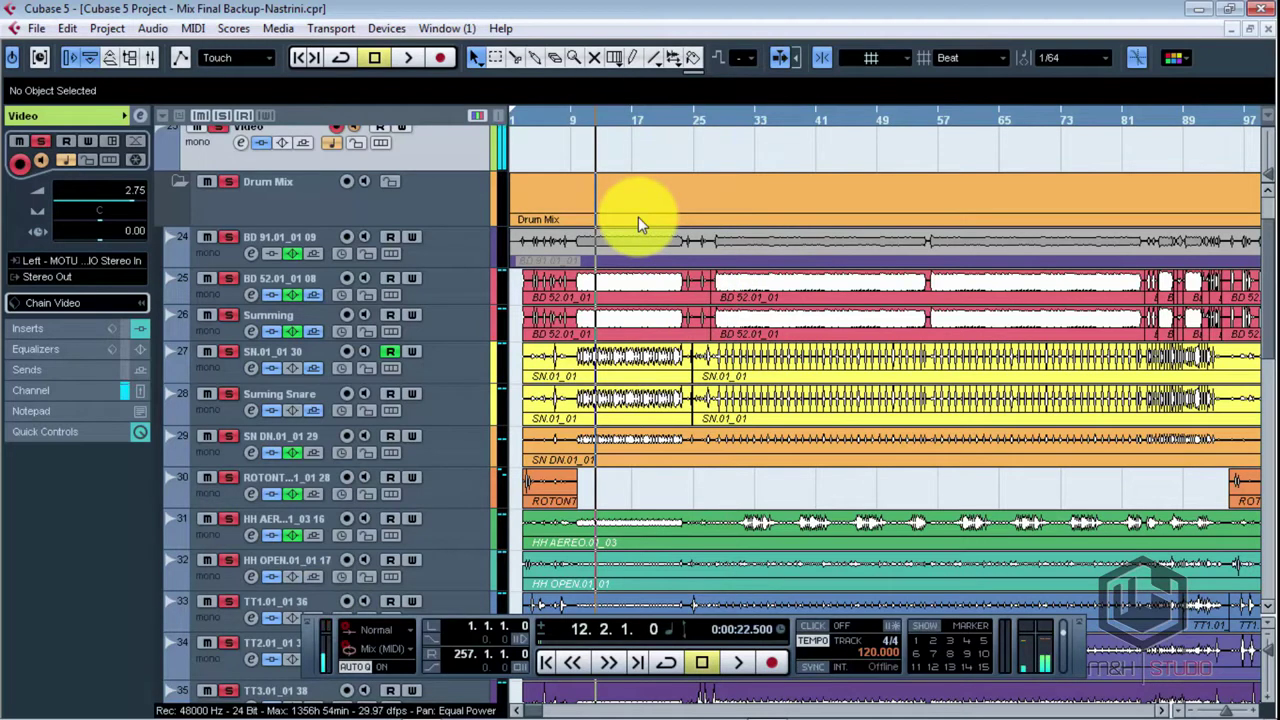
pyautogui.press('space')
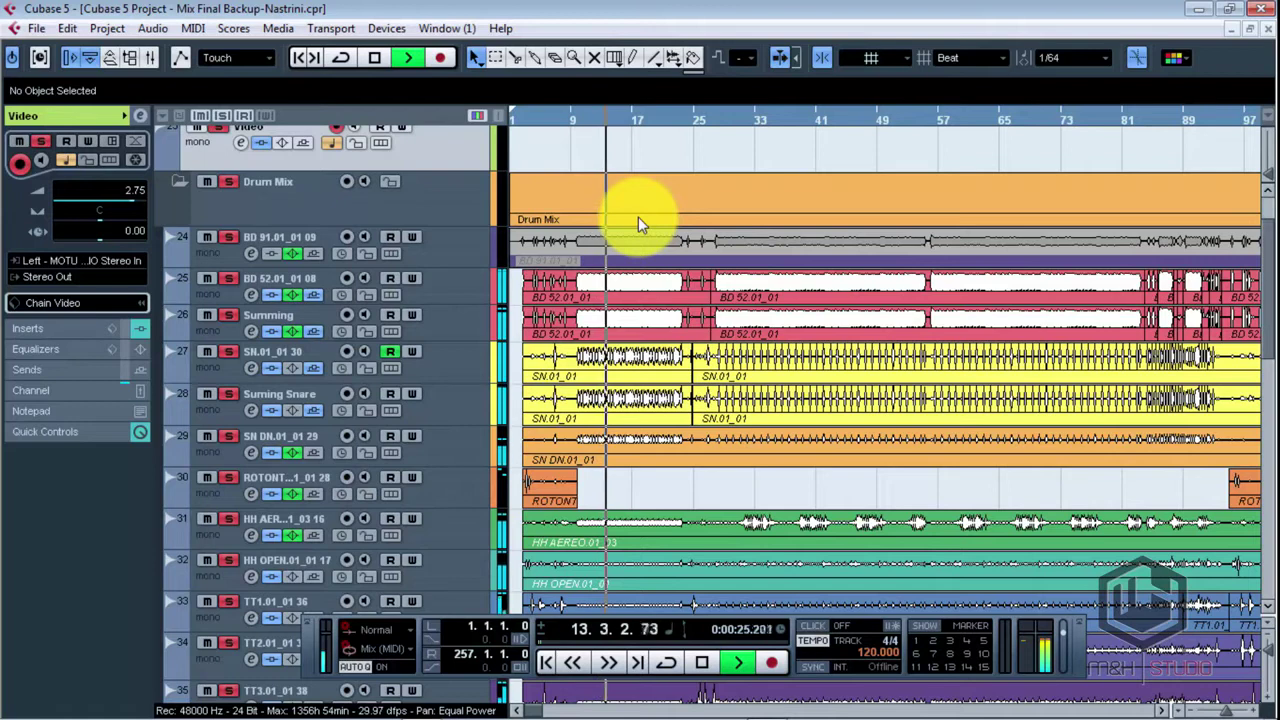
pyautogui.press('h')
pyautogui.press('h')
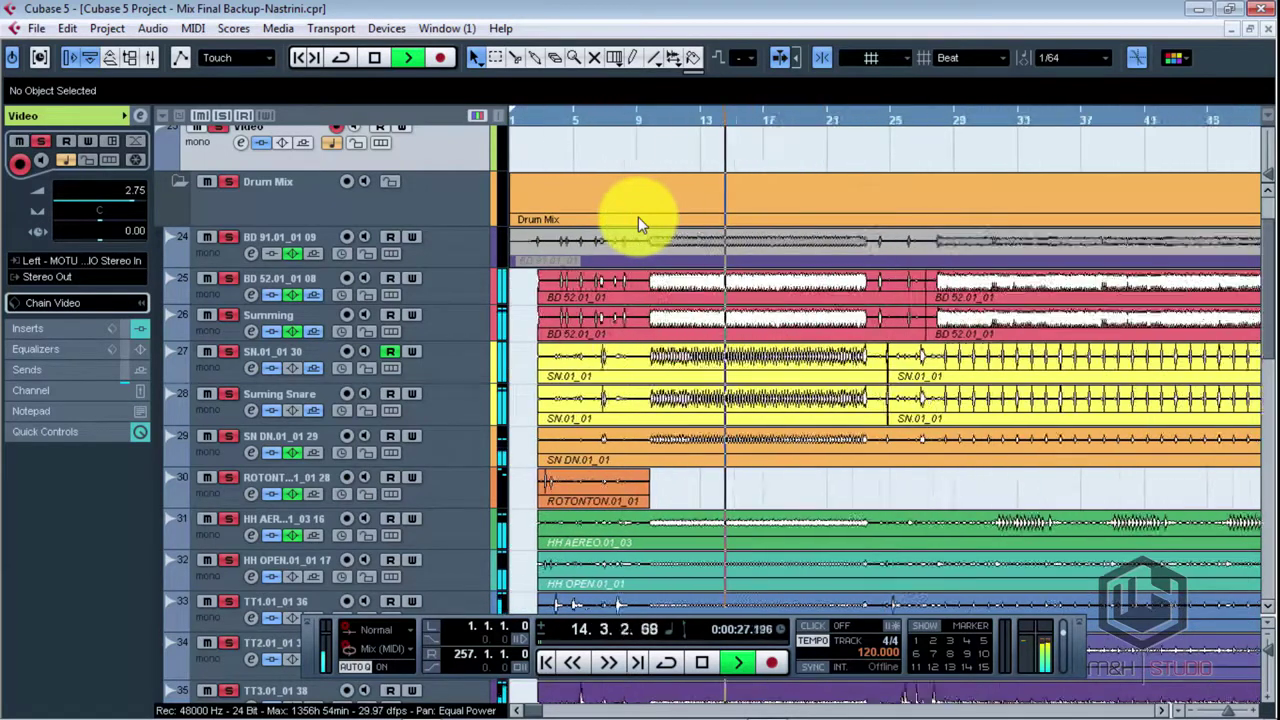
pyautogui.click(845, 120)
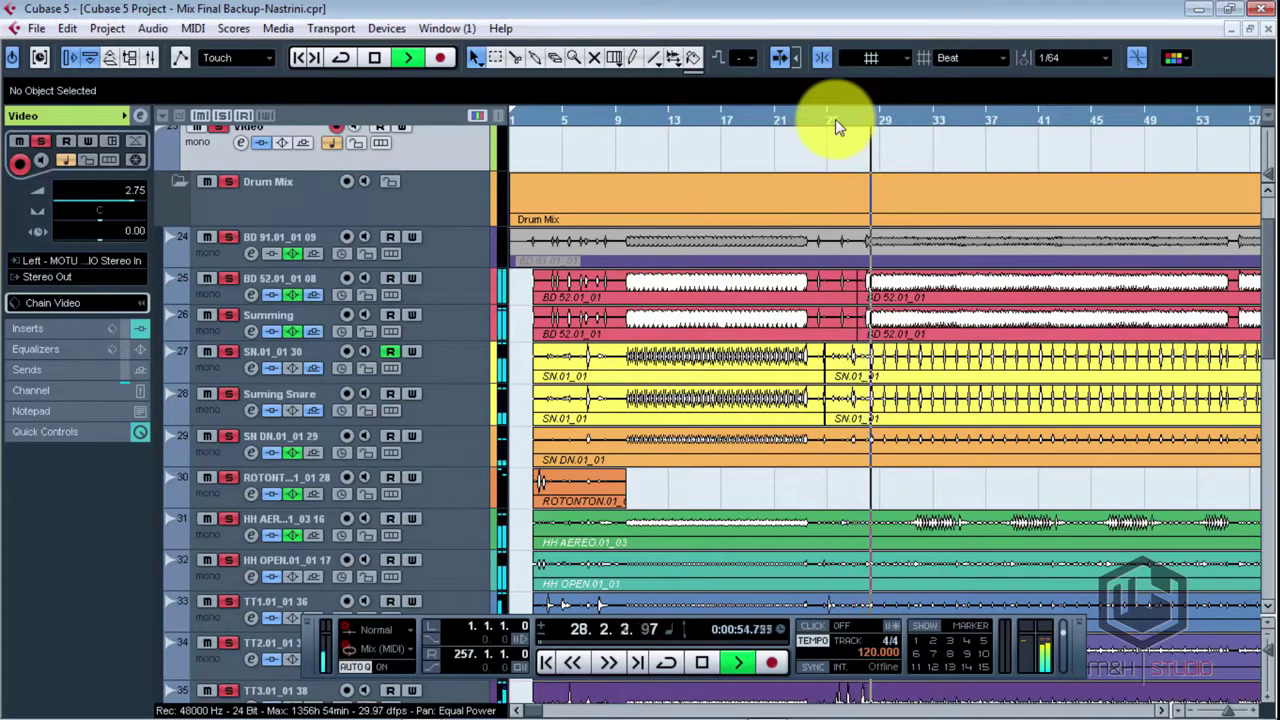
# - Skip playback to about bar 84 to hear that section of the drum mix, and stop
pyautogui.press('g')
pyautogui.press('g')
pyautogui.press('g')
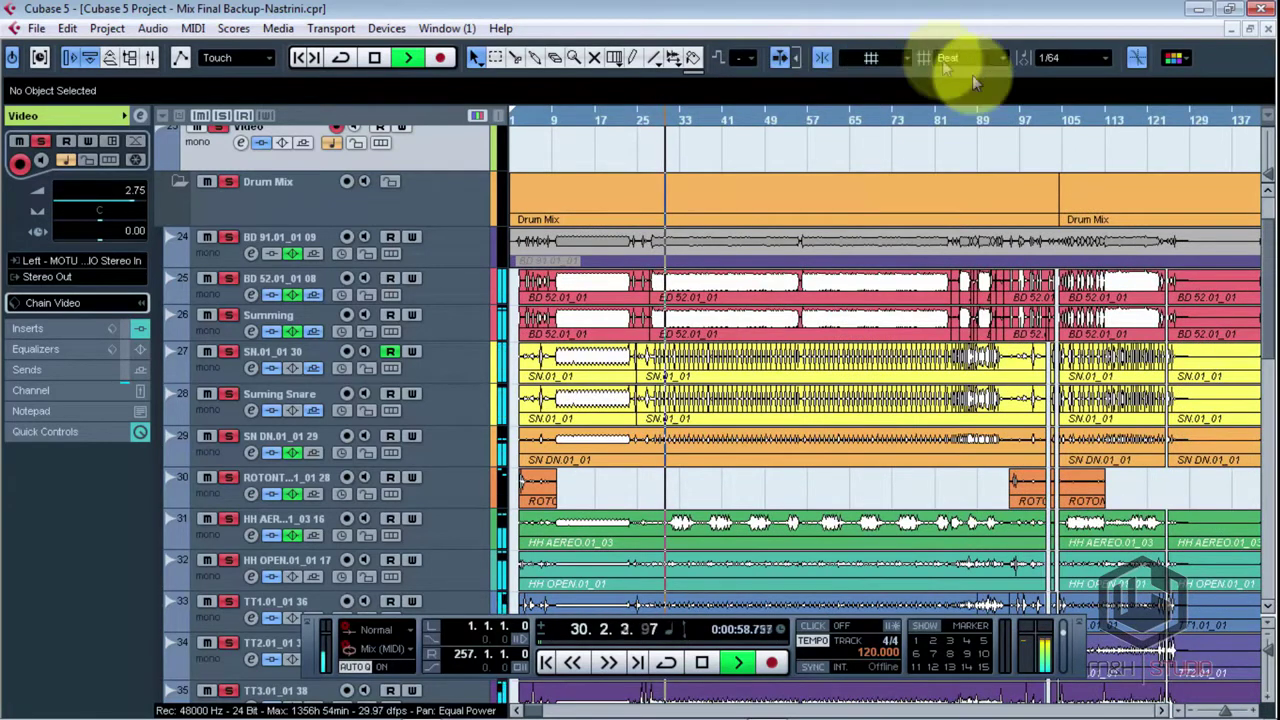
pyautogui.click(955, 127)
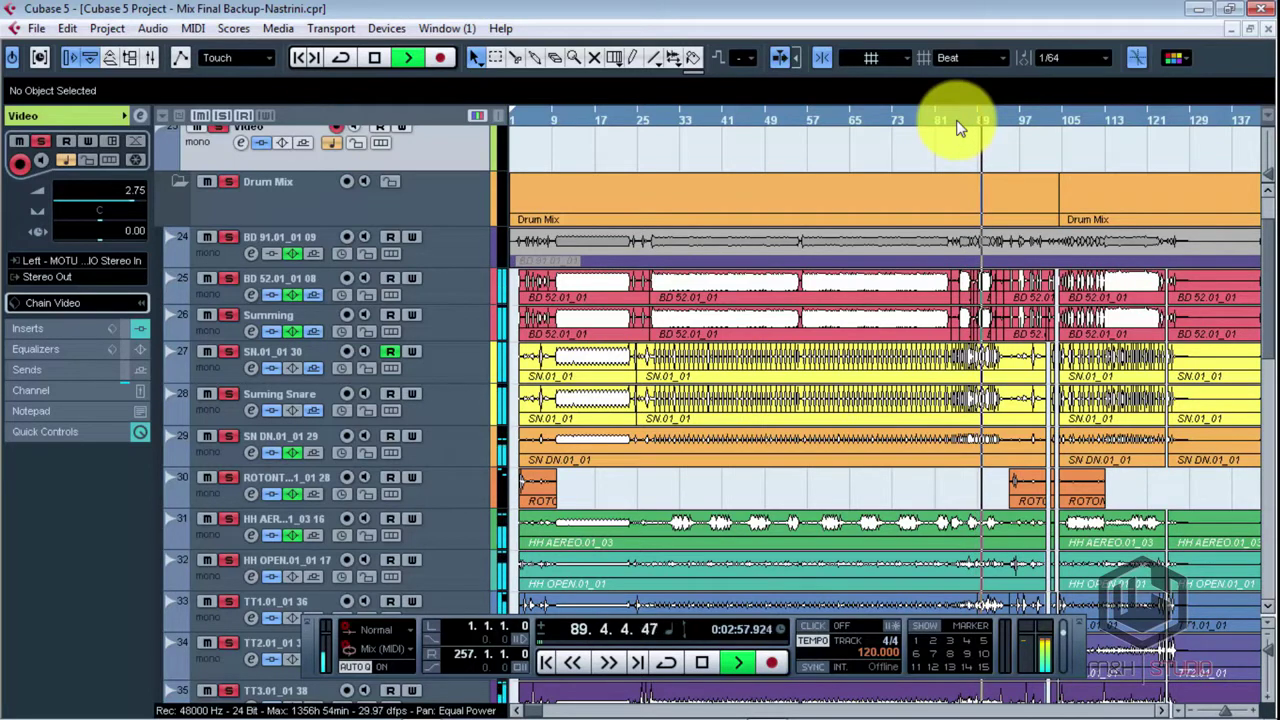
pyautogui.press('space')
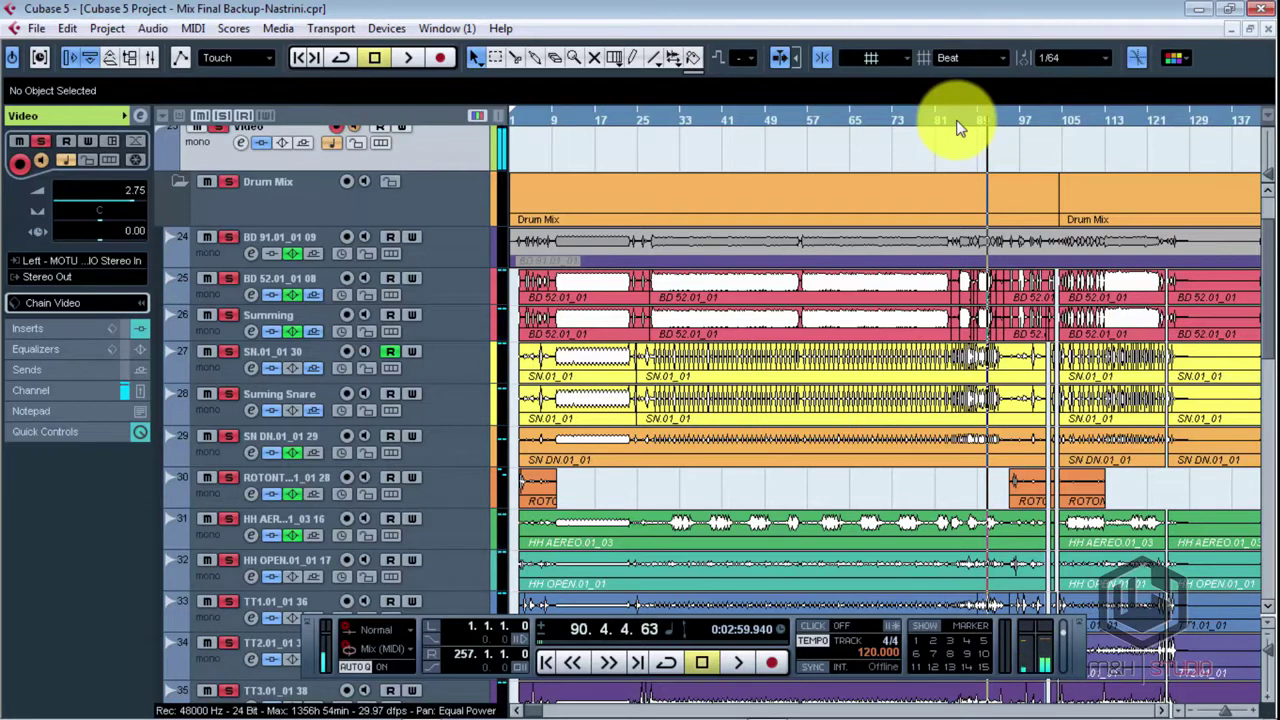
pyautogui.press('g')
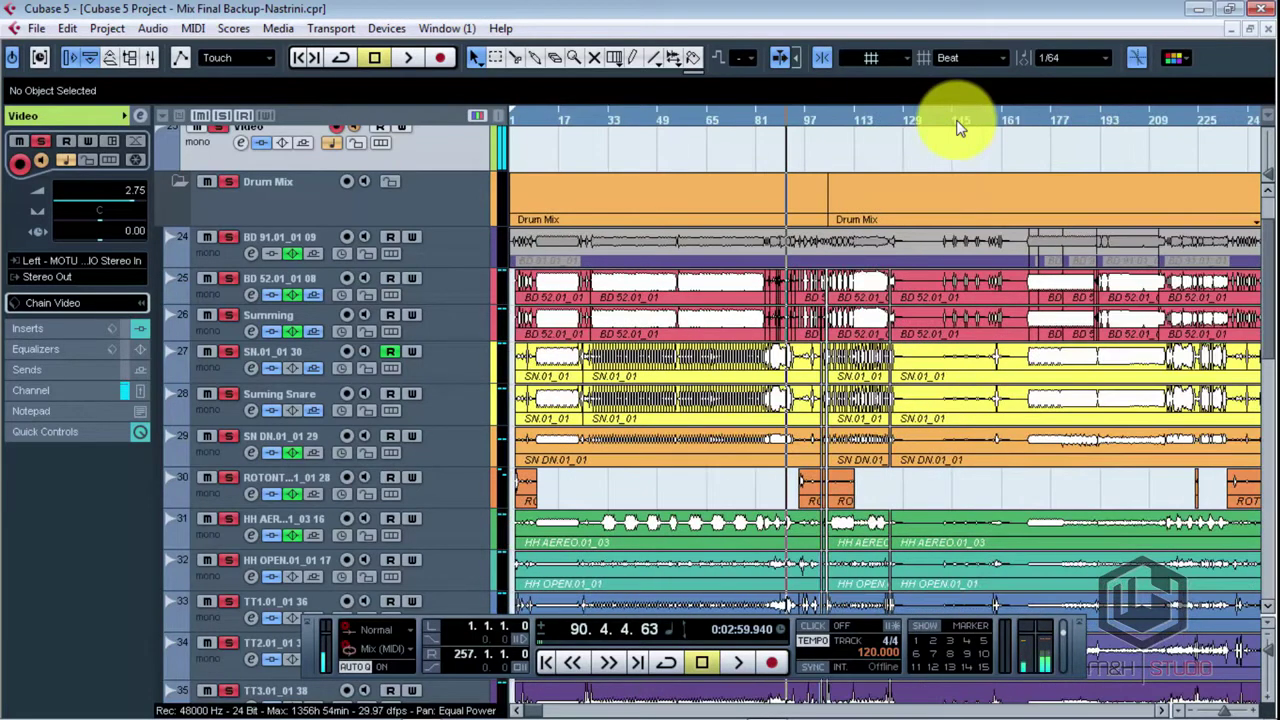
# - Collapse the Drum Mix folder, clear all solos and solo the Guitars + Bass folder
pyautogui.click(177, 182)
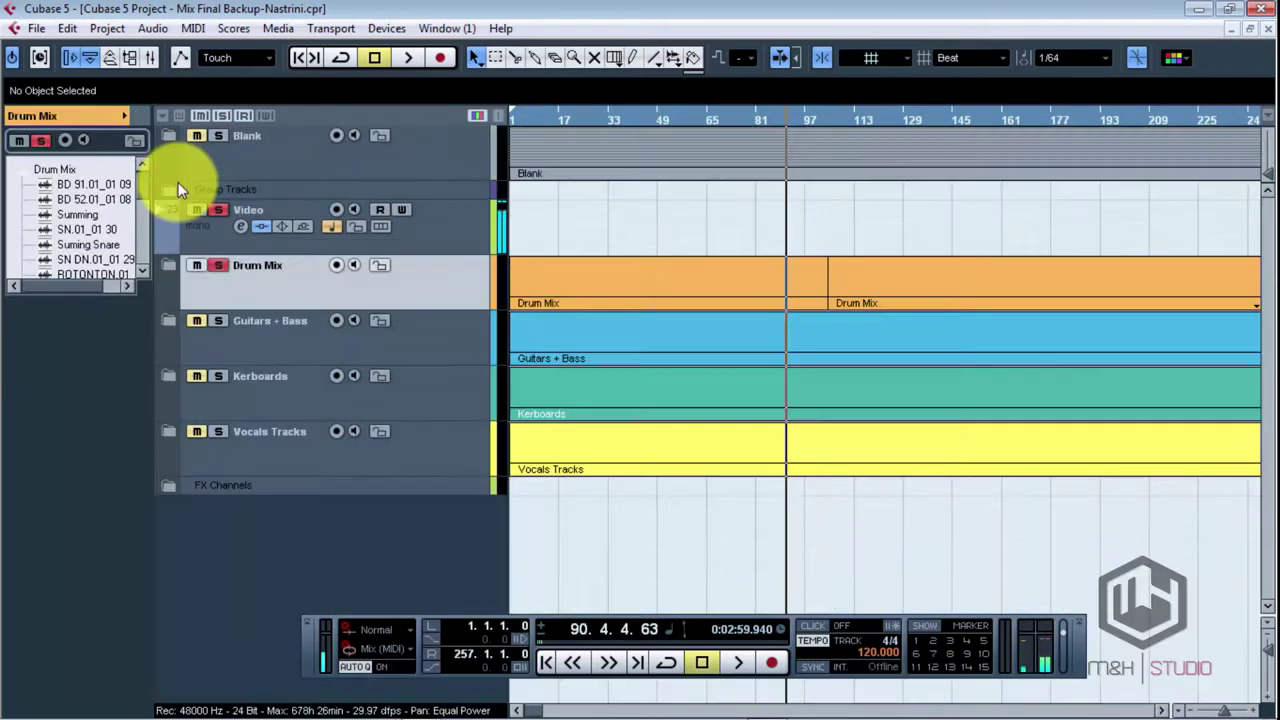
pyautogui.click(218, 115)
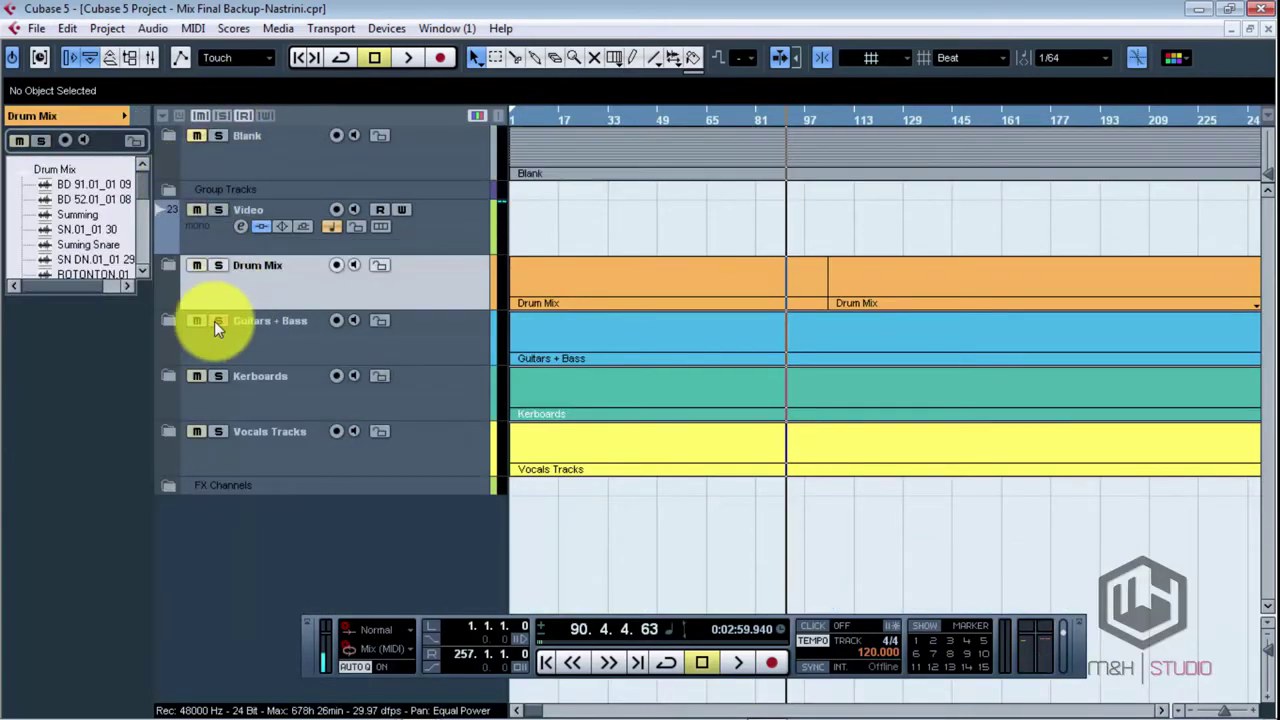
pyautogui.click(218, 320)
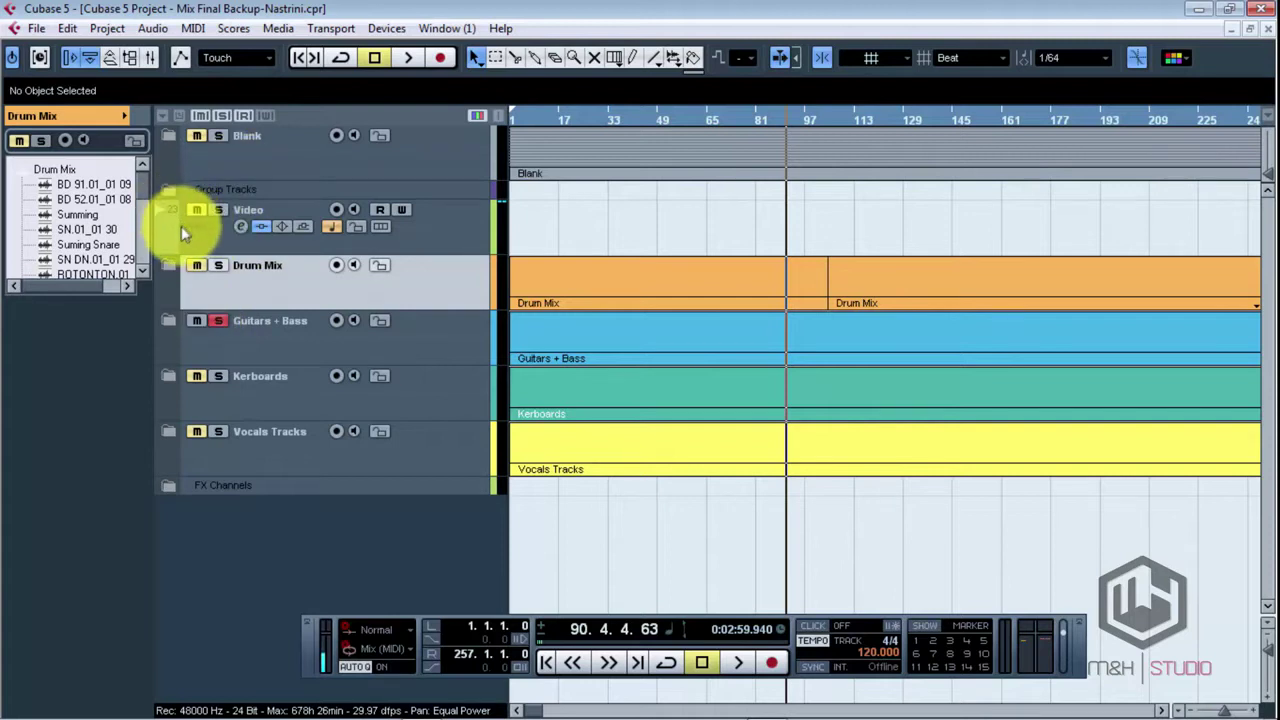
# - Move the Video track into the Guitars + Bass folder, expand the folder and solo the Video track
pyautogui.moveTo(443, 251); pyautogui.dragTo(412, 330)
pyautogui.click(171, 268)
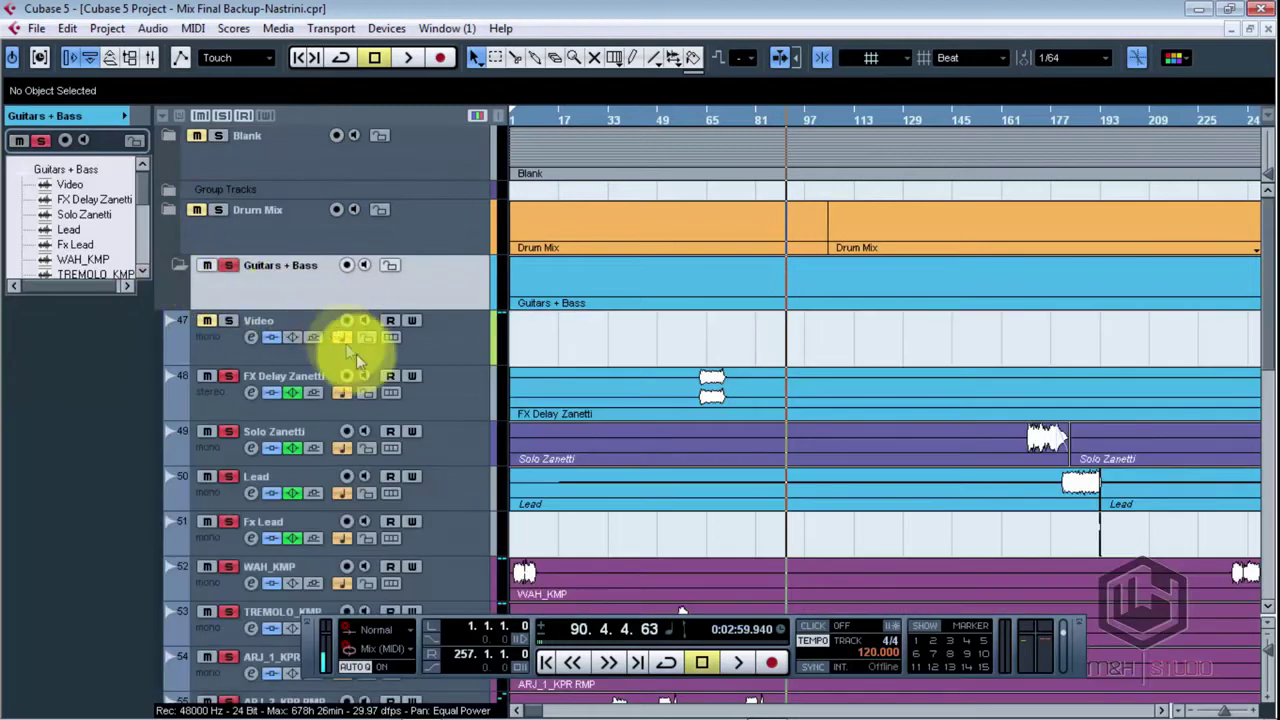
pyautogui.click(238, 322)
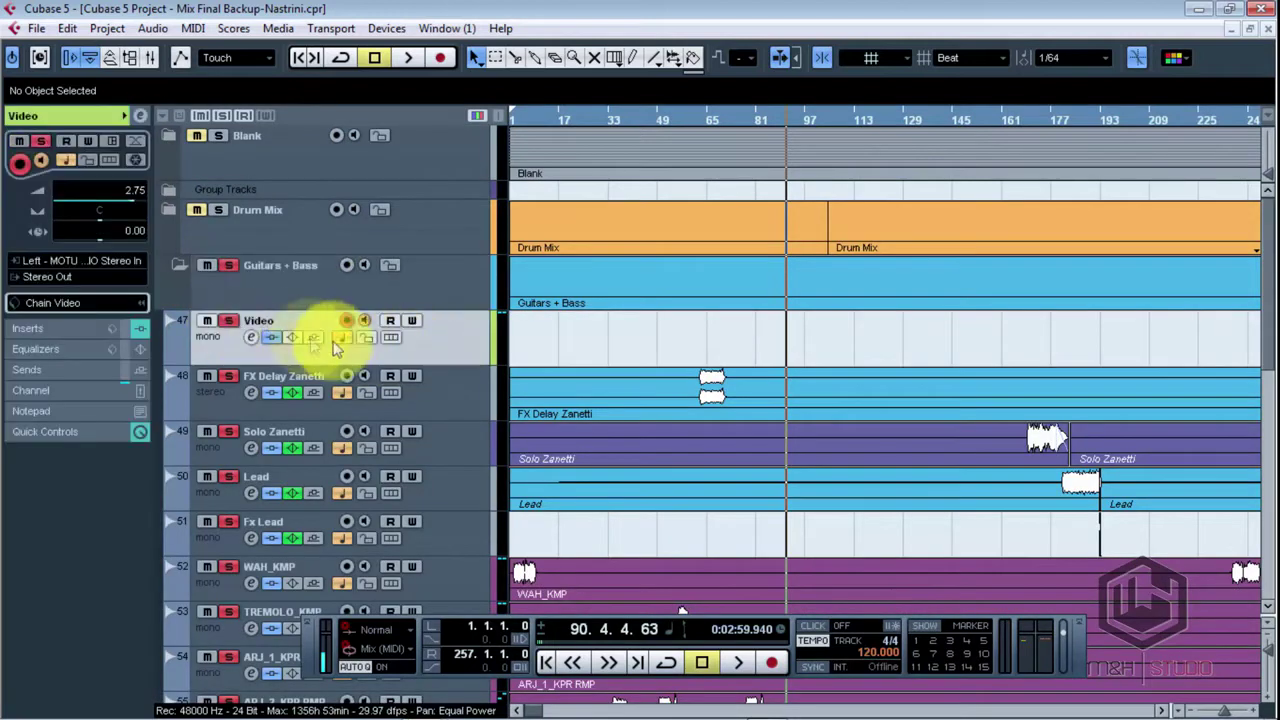
# - Examine the tracks in the Guitars + Bass folder, from the lead guitars down to the bass and rhythm guitars
pyautogui.press('g')
pyautogui.press('g')
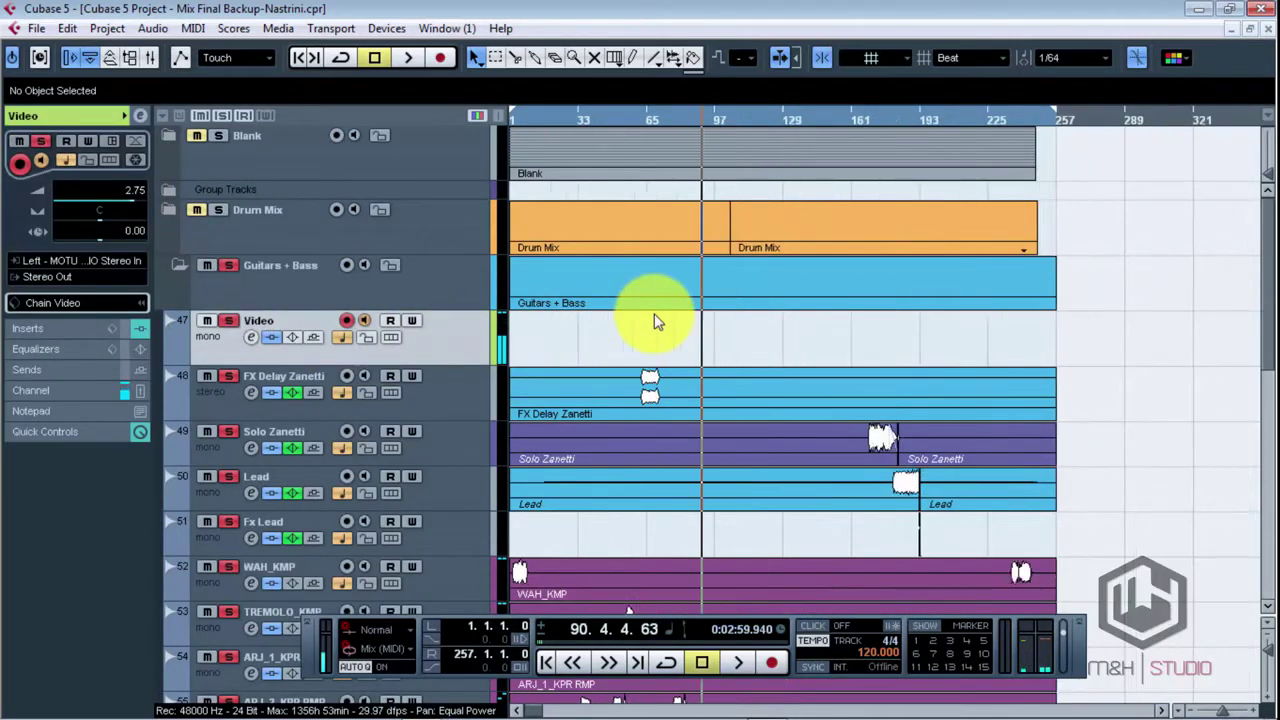
pyautogui.moveTo(1265, 228); pyautogui.dragTo(1263, 278)
pyautogui.press('h')
pyautogui.press('h')
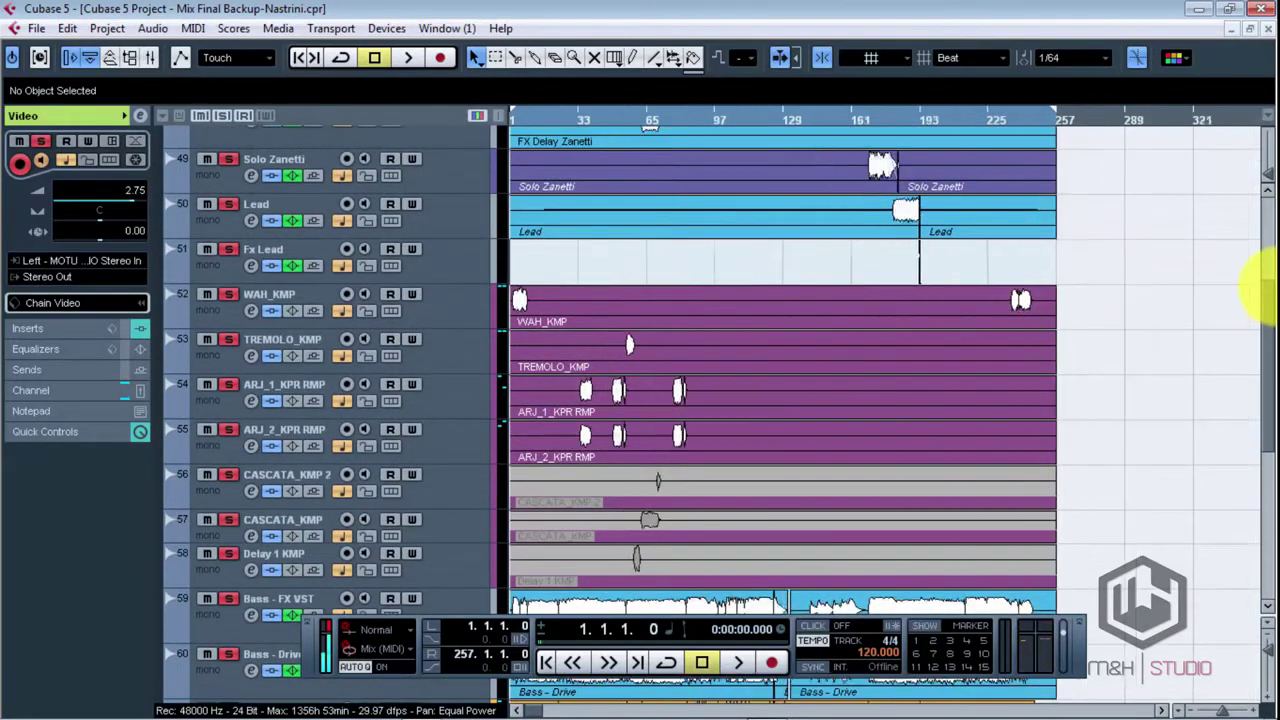
pyautogui.moveTo(1270, 360); pyautogui.dragTo(1257, 400)
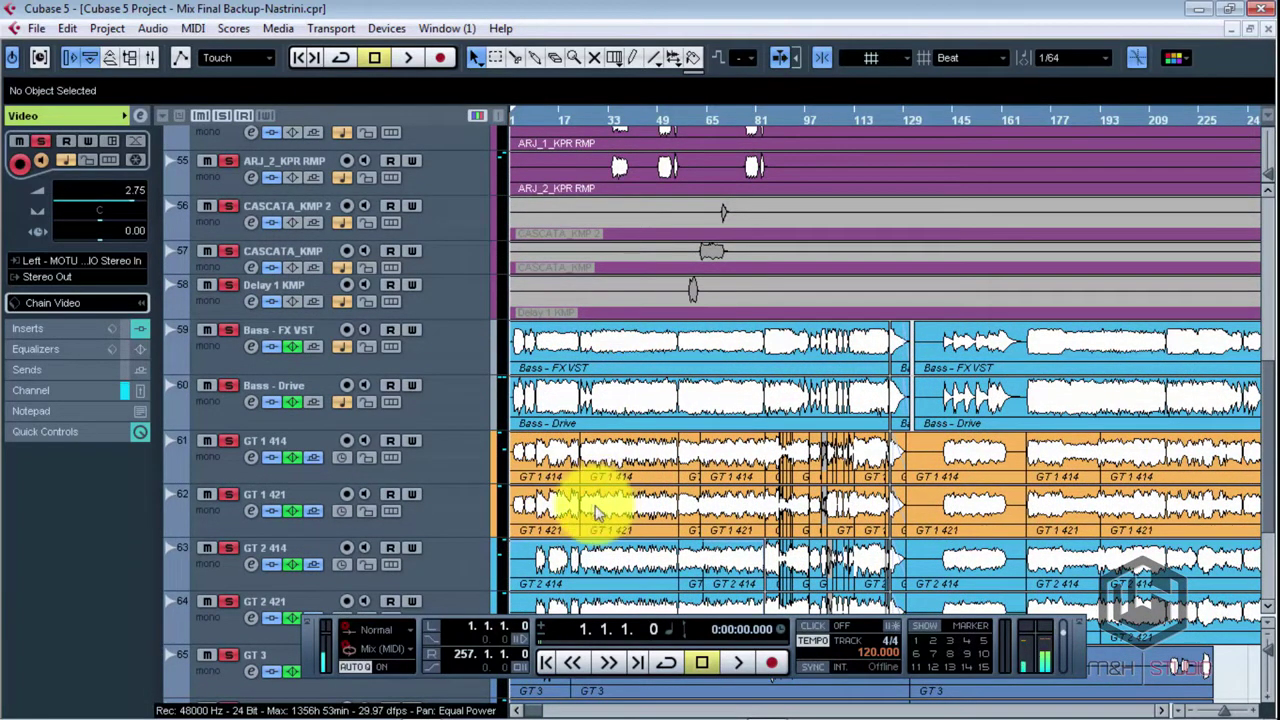
pyautogui.press('g')
pyautogui.press('g')
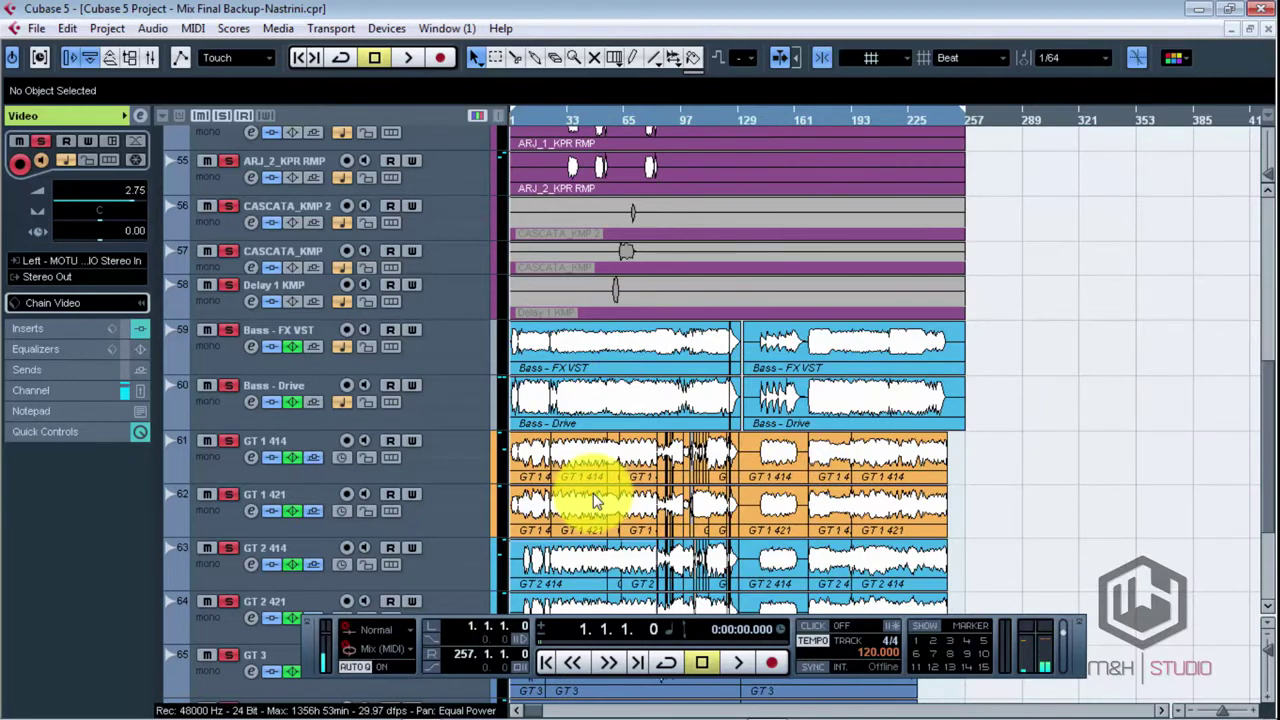
pyautogui.press('h')
pyautogui.press('h')
pyautogui.press('h')
pyautogui.press('h')
pyautogui.press('h')
pyautogui.press('h')
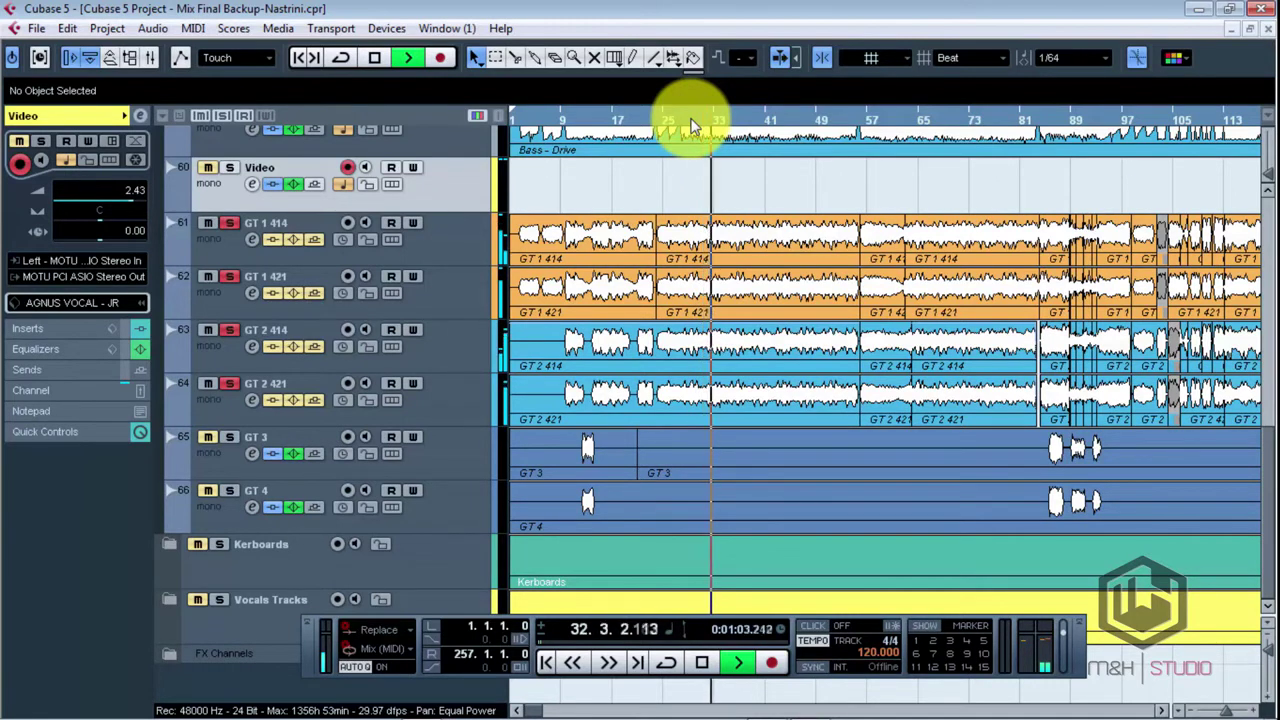
# - Check the mixer channels and their inserts while the soloed GT 1 and GT 2 tracks play
pyautogui.press('g')
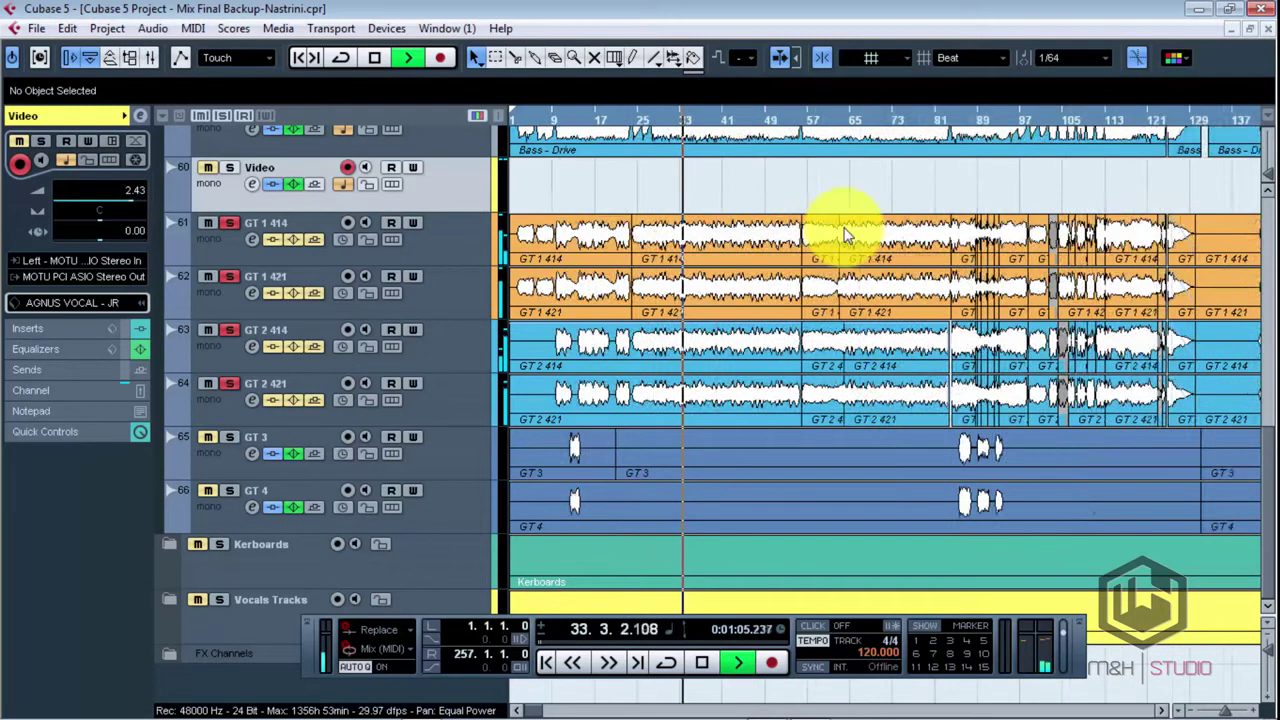
pyautogui.press('h')
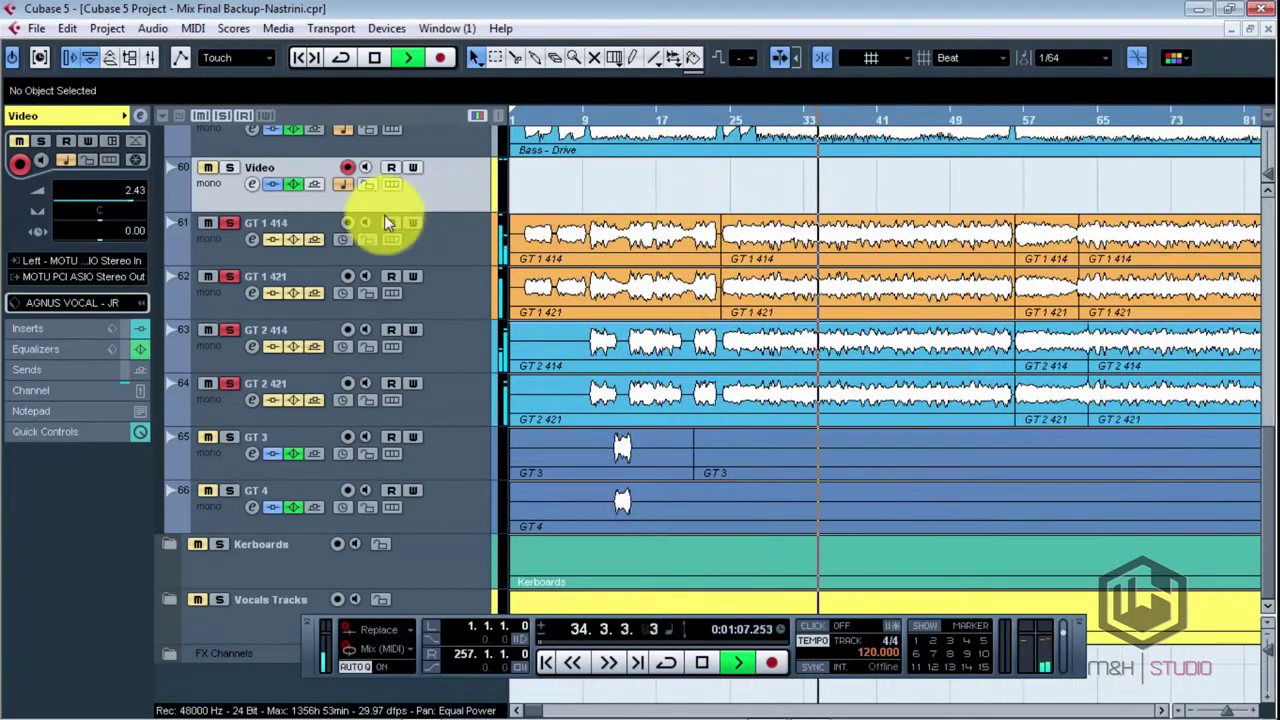
pyautogui.press('F3')
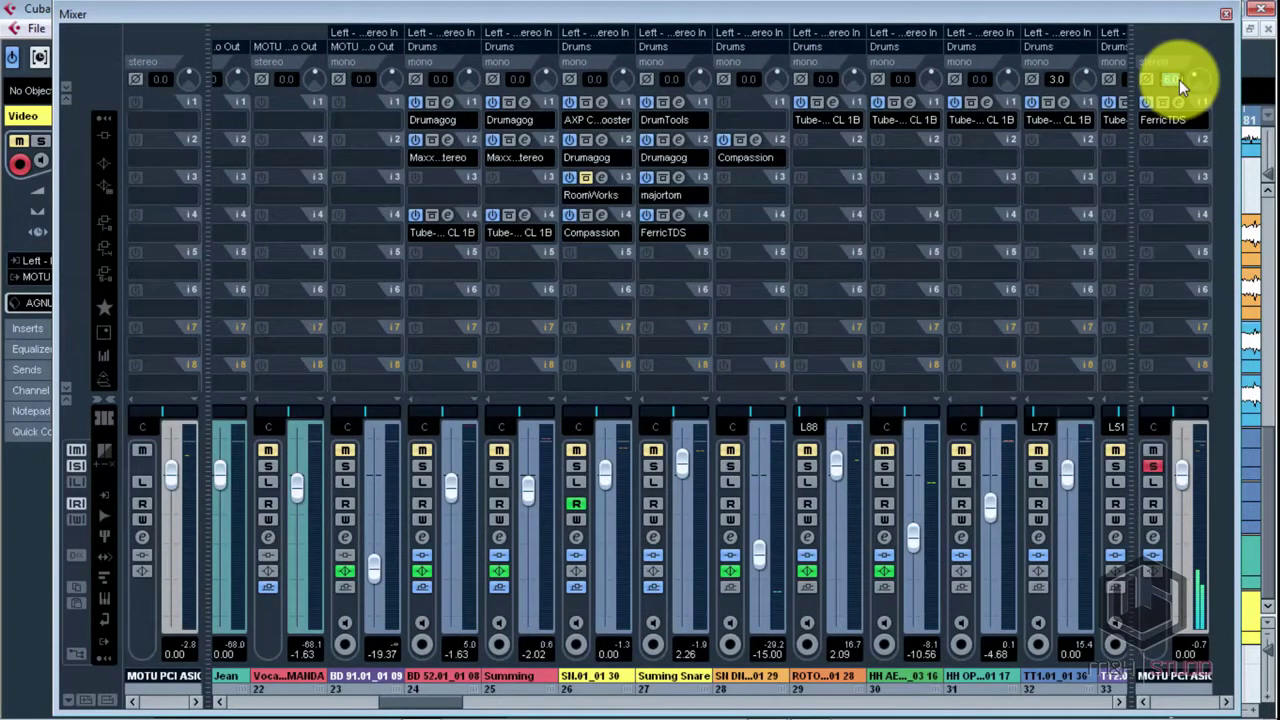
pyautogui.click(1226, 13)
pyautogui.press('g')
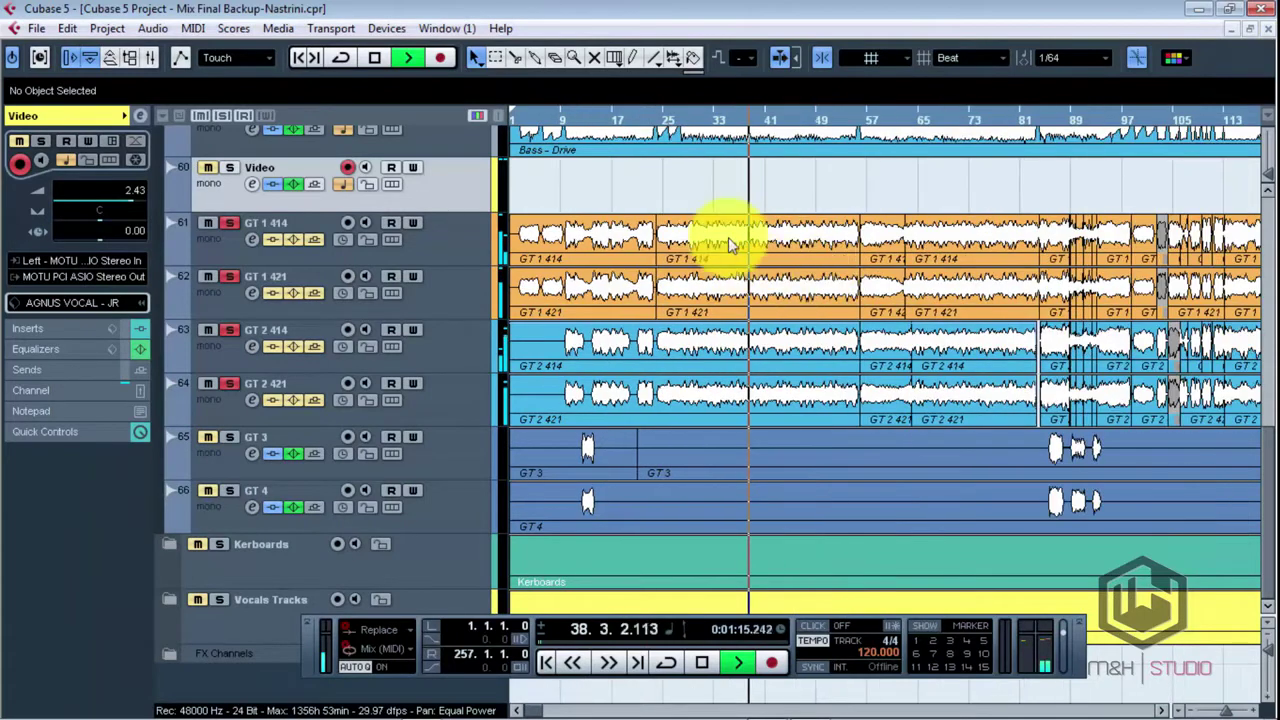
# - Restart playback of the soloed GT 1 and GT 2 tracks from about bar 24 with their processing bypassed
pyautogui.press('space')
pyautogui.click(664, 120)
pyautogui.press('space')
pyautogui.press('h')
pyautogui.press('h')
pyautogui.press('h')
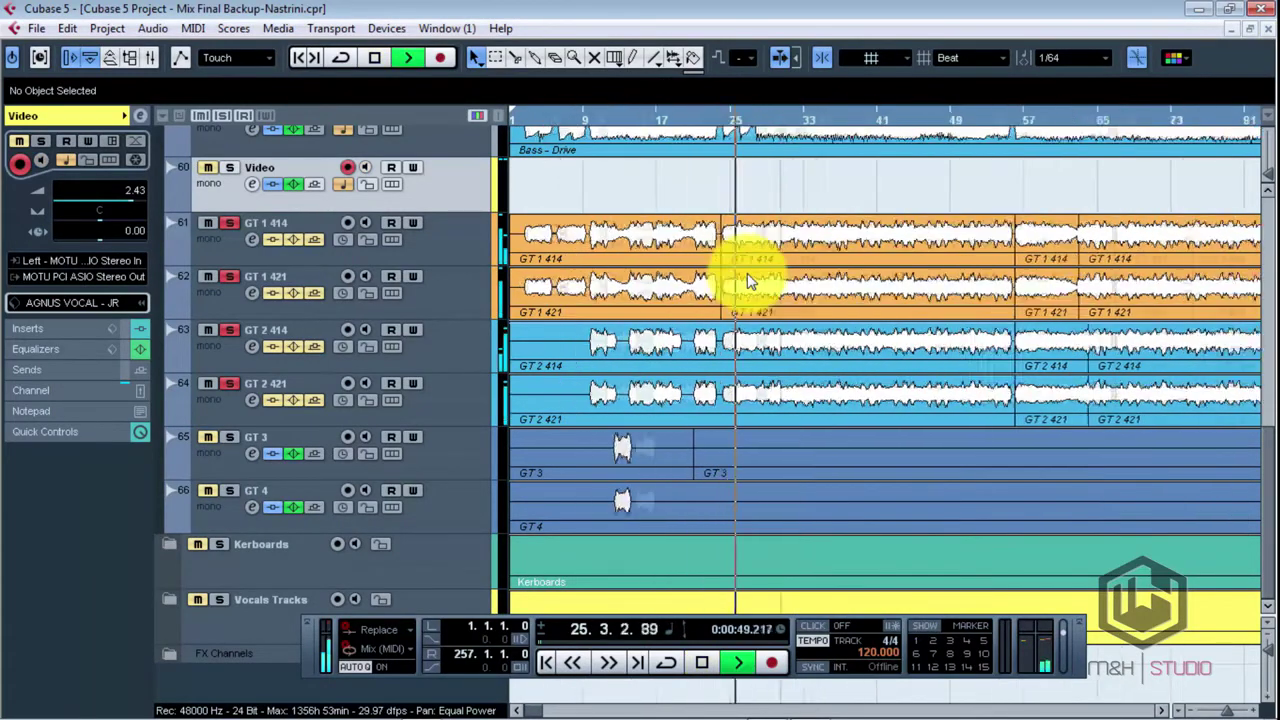
# - Examine the GT 1 and GT 2 waveforms during the unprocessed playback, and stop at about bar 35
pyautogui.press('g')
pyautogui.press('g')
pyautogui.press('g')
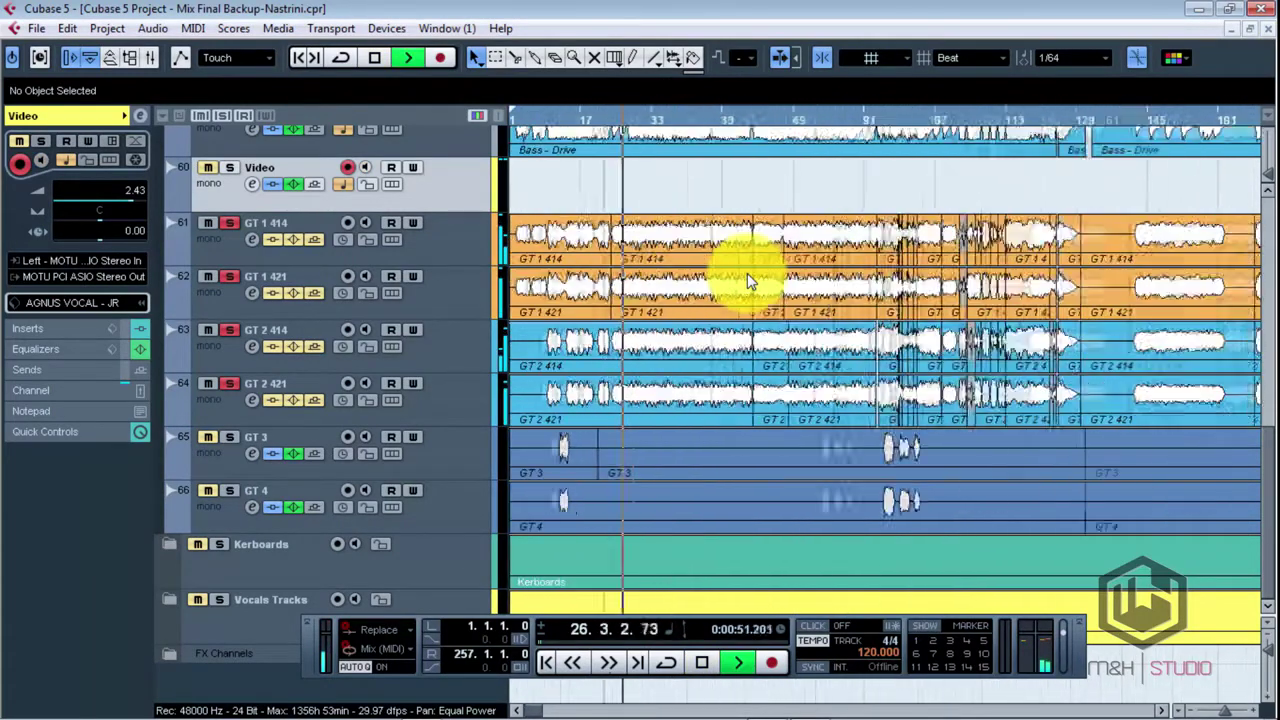
pyautogui.press('h')
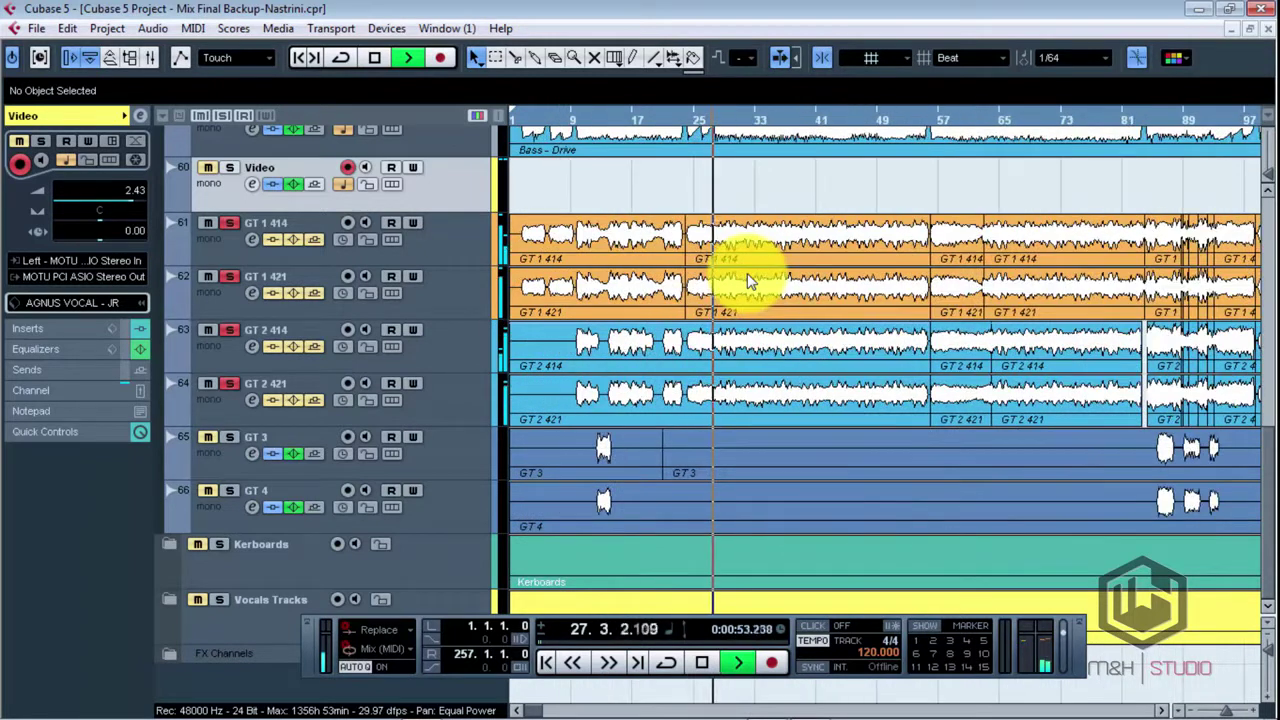
pyautogui.press('h')
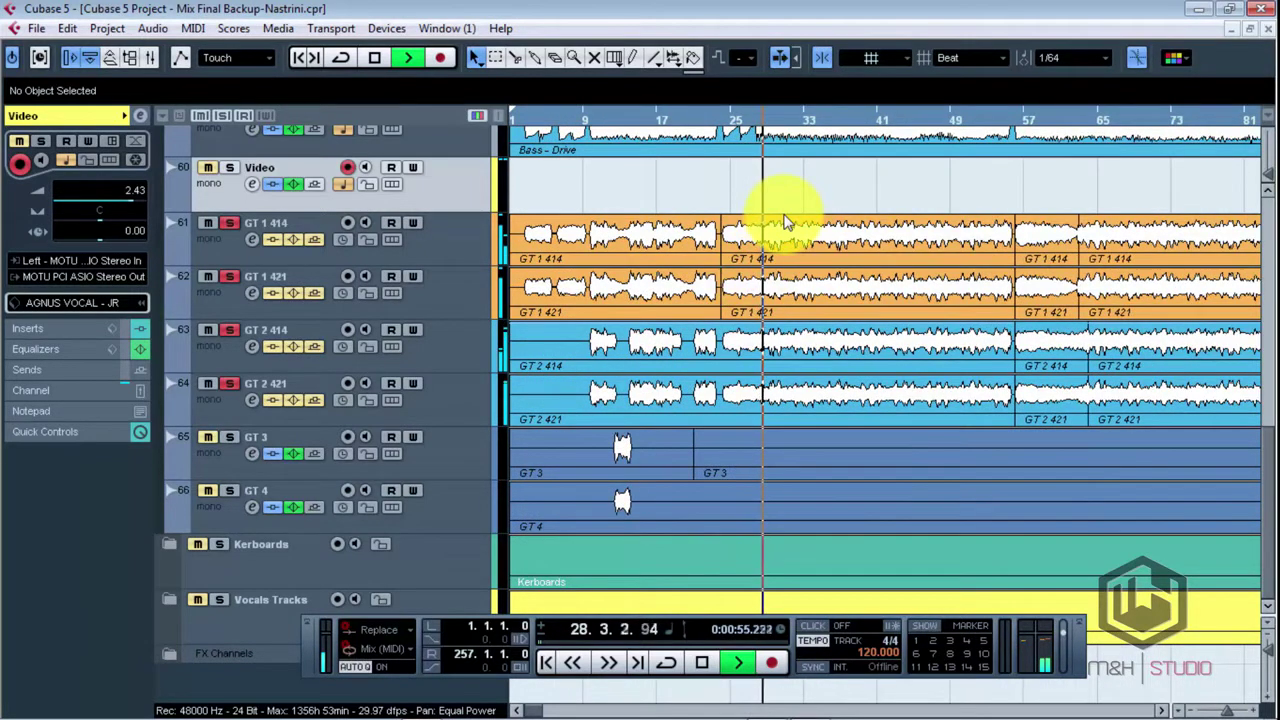
pyautogui.press('h')
pyautogui.press('h')
pyautogui.press('g')
pyautogui.press('g')
pyautogui.press('h')
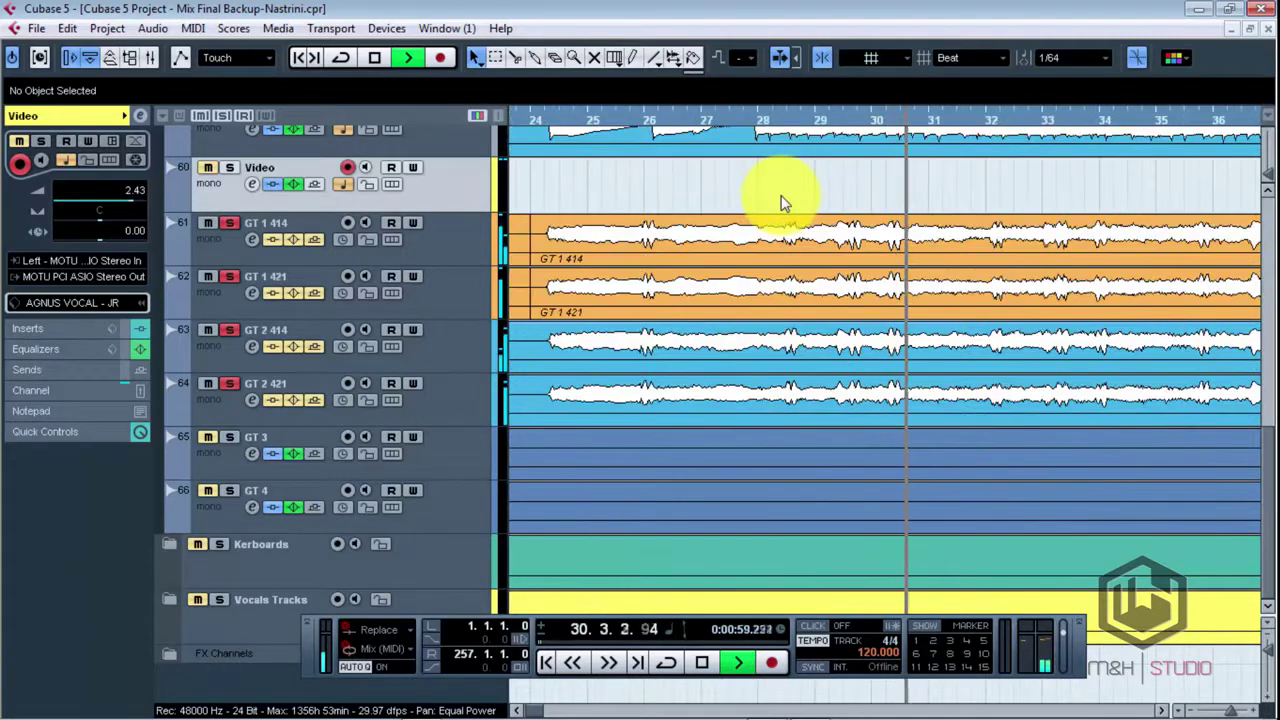
pyautogui.press('h')
pyautogui.press('g')
pyautogui.press('g')
pyautogui.press('g')
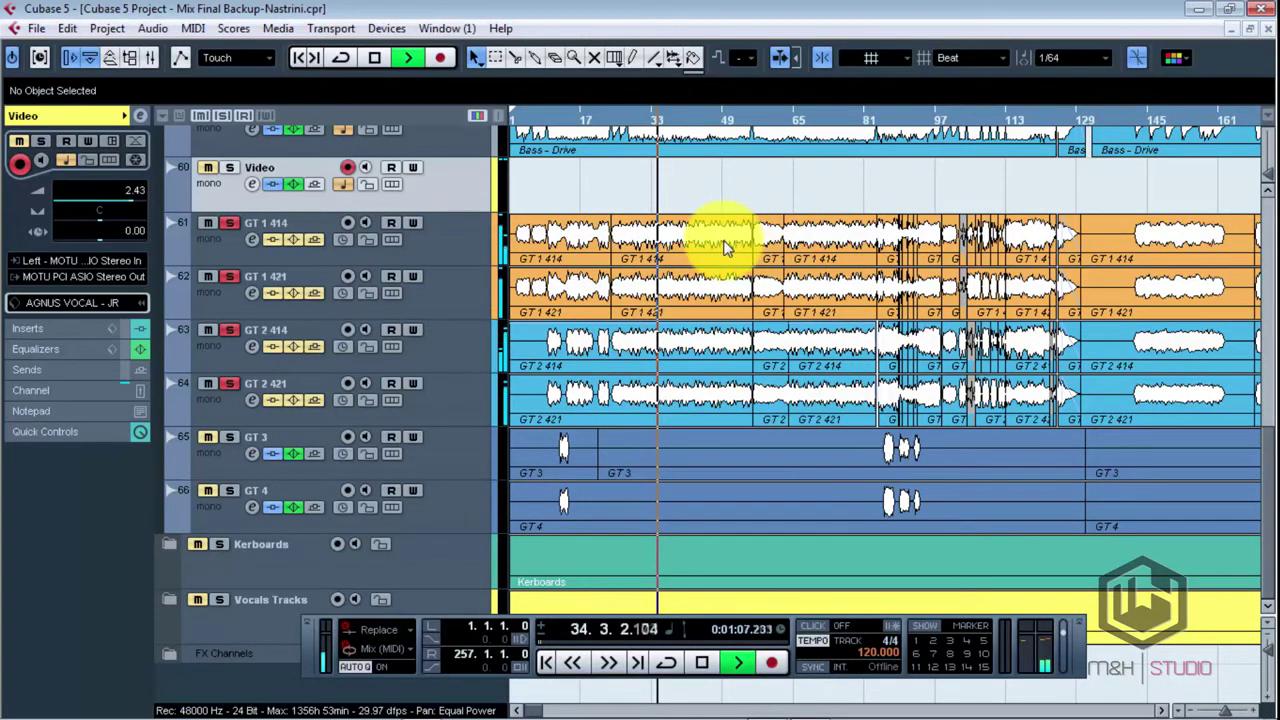
pyautogui.press('space')
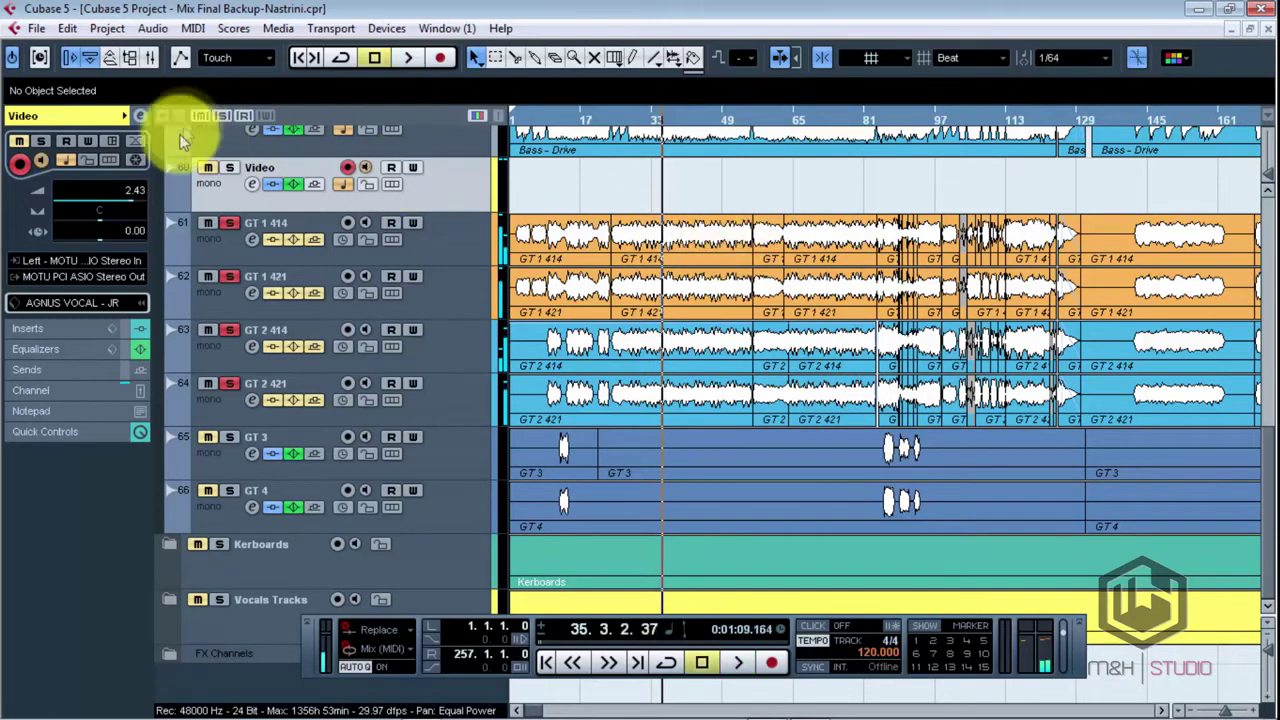
# - Solo the Video track and play it from bar 25 with GT 1 and GT 2, their processing switched back on
pyautogui.click(229, 168)
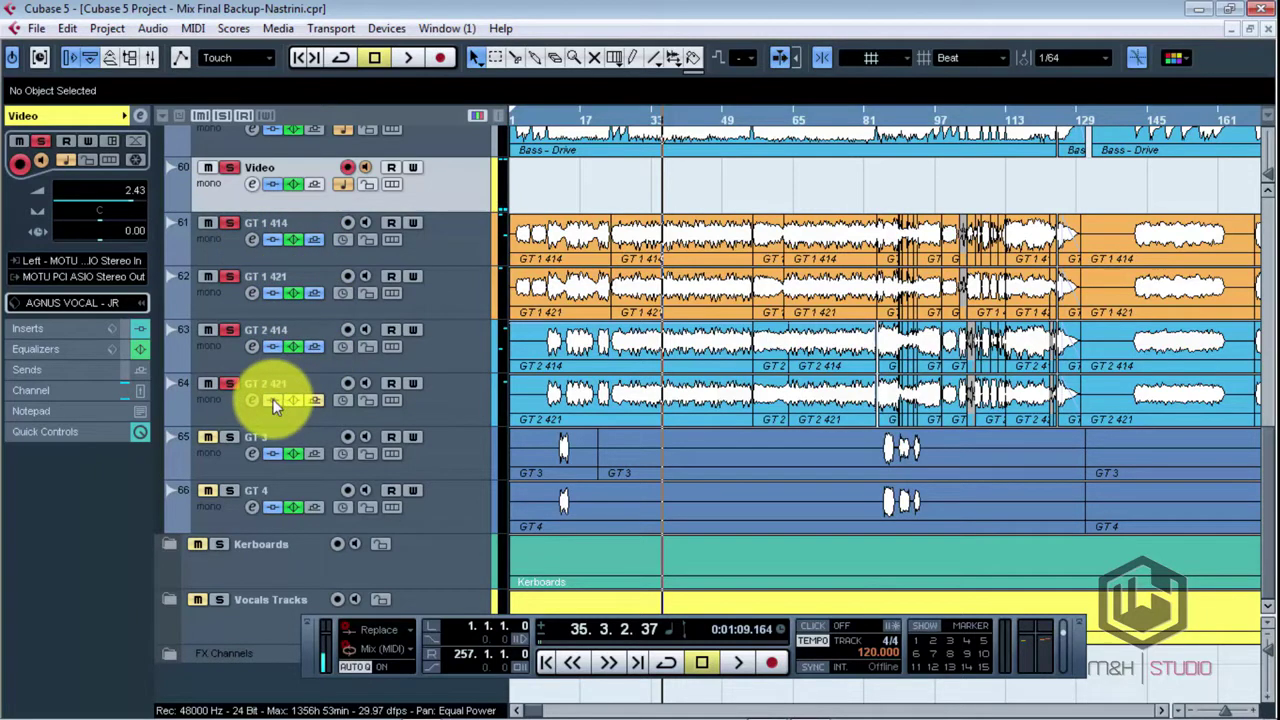
pyautogui.click(615, 118)
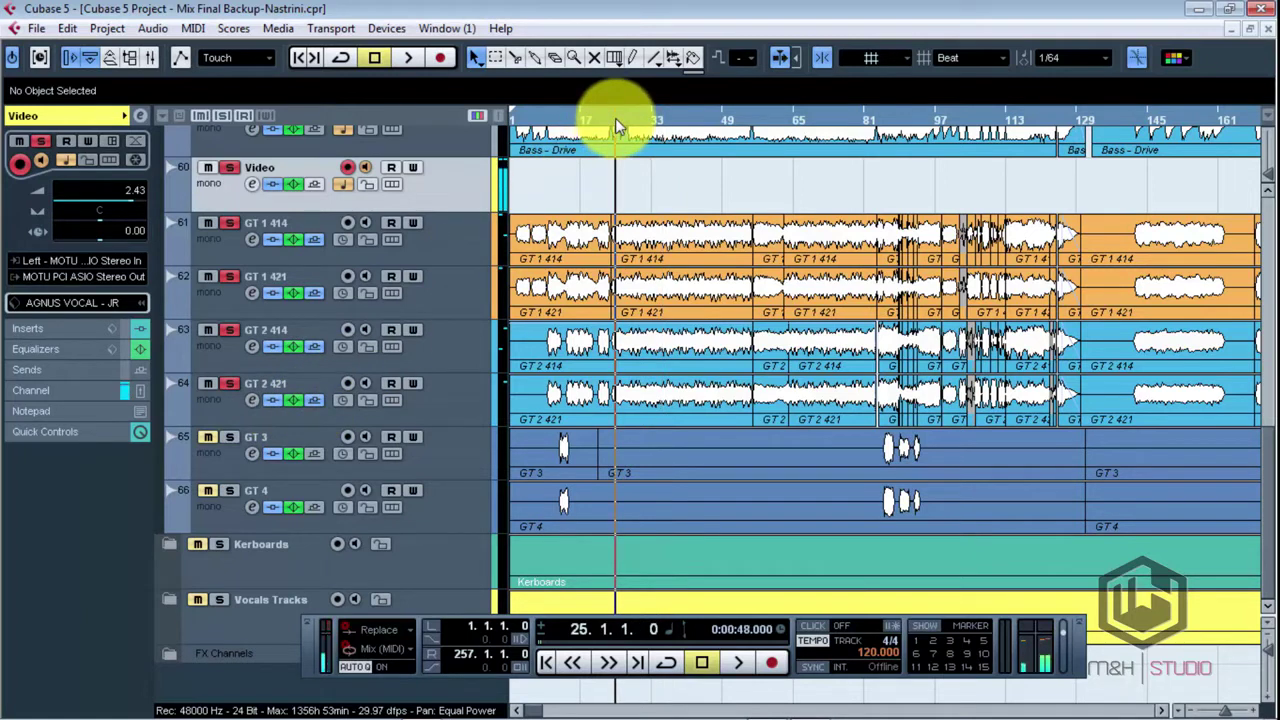
pyautogui.press('space')
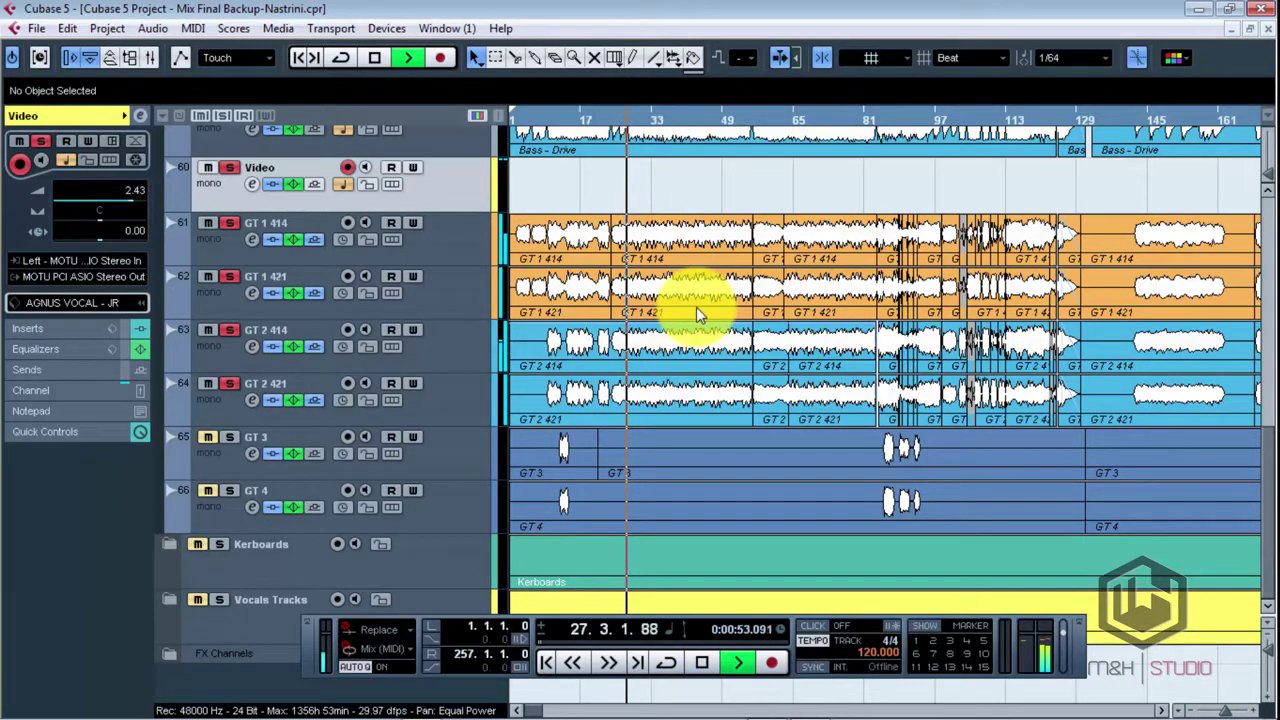
# - Examine the GT 1 and GT 2 waveforms around the playback position while the processed guitars play
pyautogui.press('h')
pyautogui.press('h')
pyautogui.press('h')
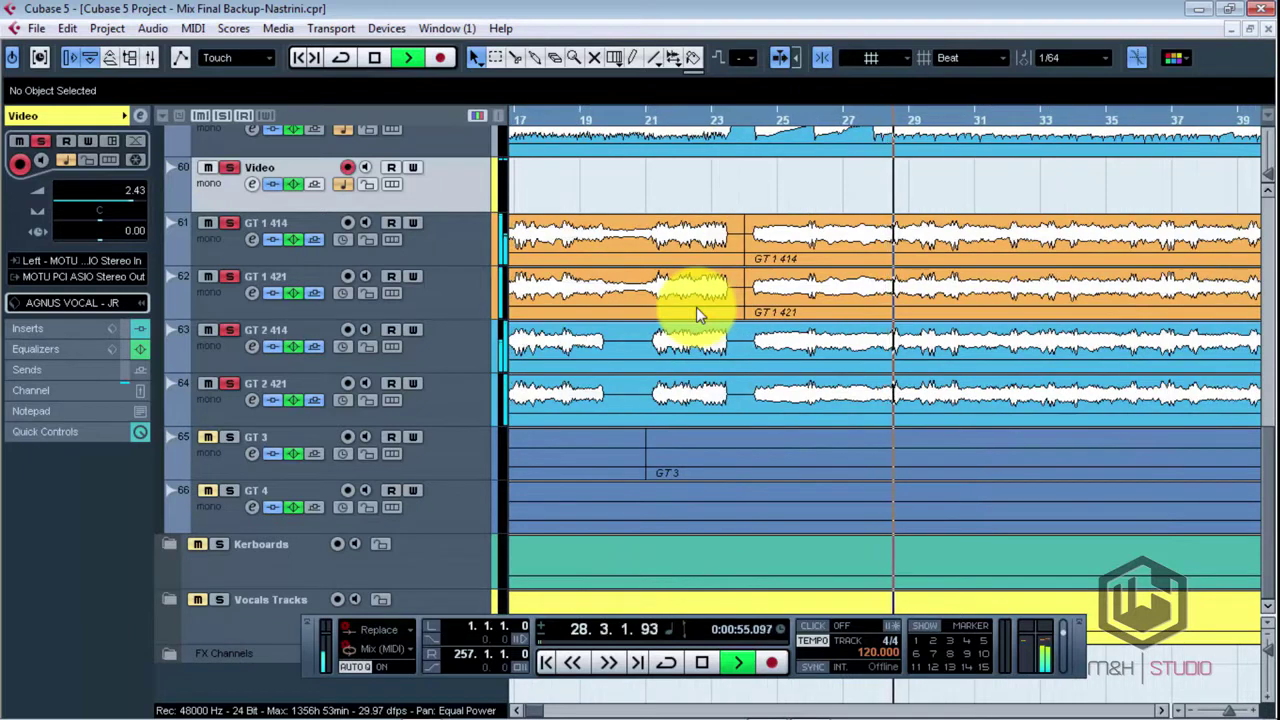
pyautogui.press('g')
pyautogui.press('g')
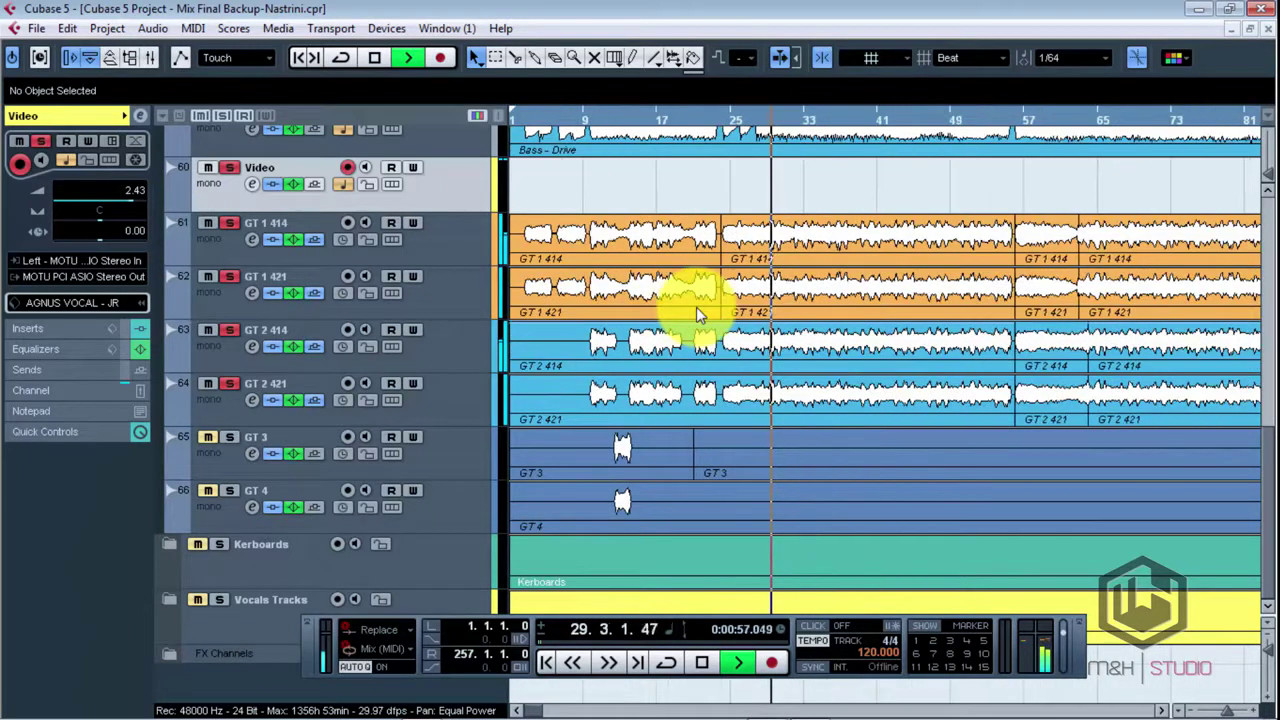
pyautogui.press('g')
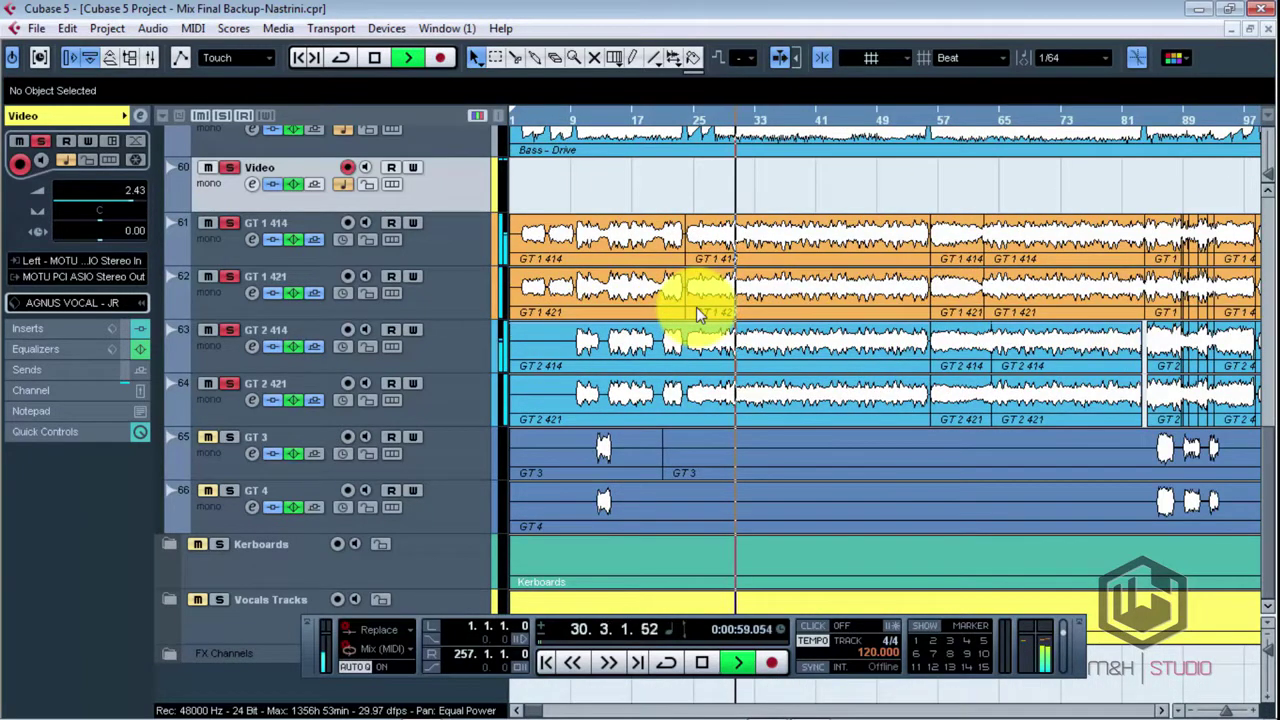
pyautogui.press('g')
pyautogui.press('g')
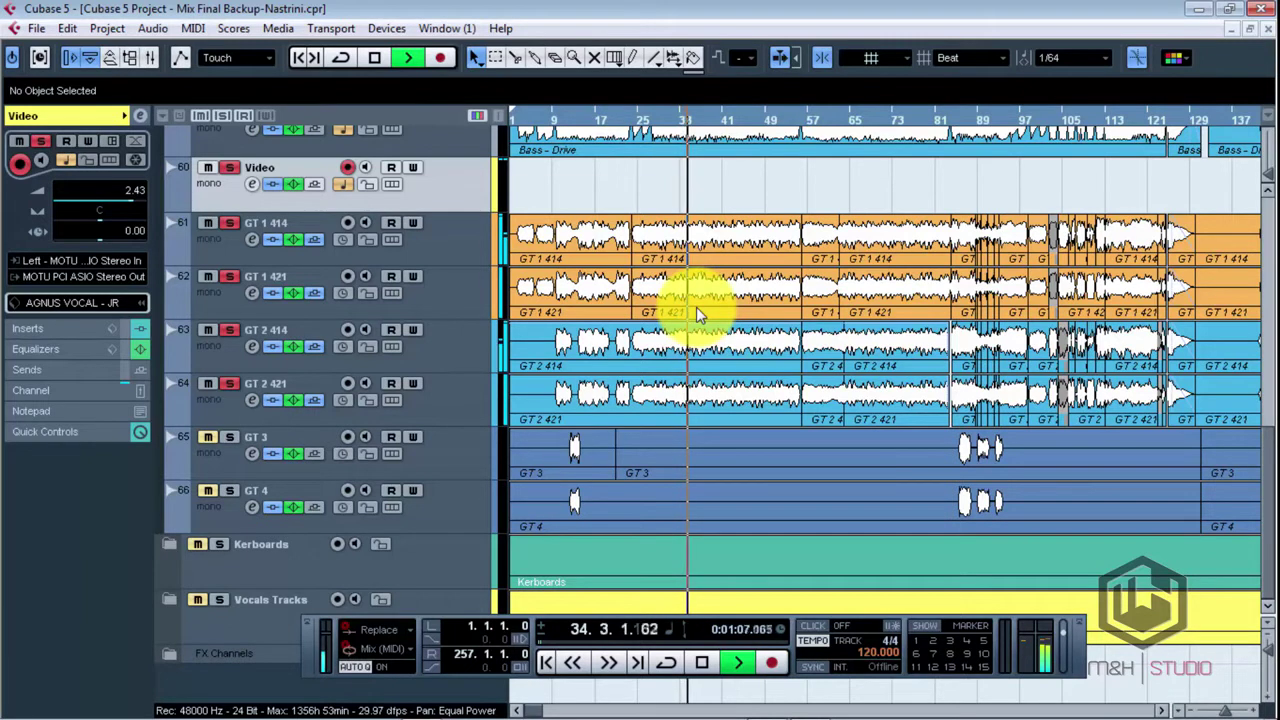
# - Clear all solos to check the full mix, and try adding the Kerboards folder to the soloed guitars
pyautogui.click(221, 117)
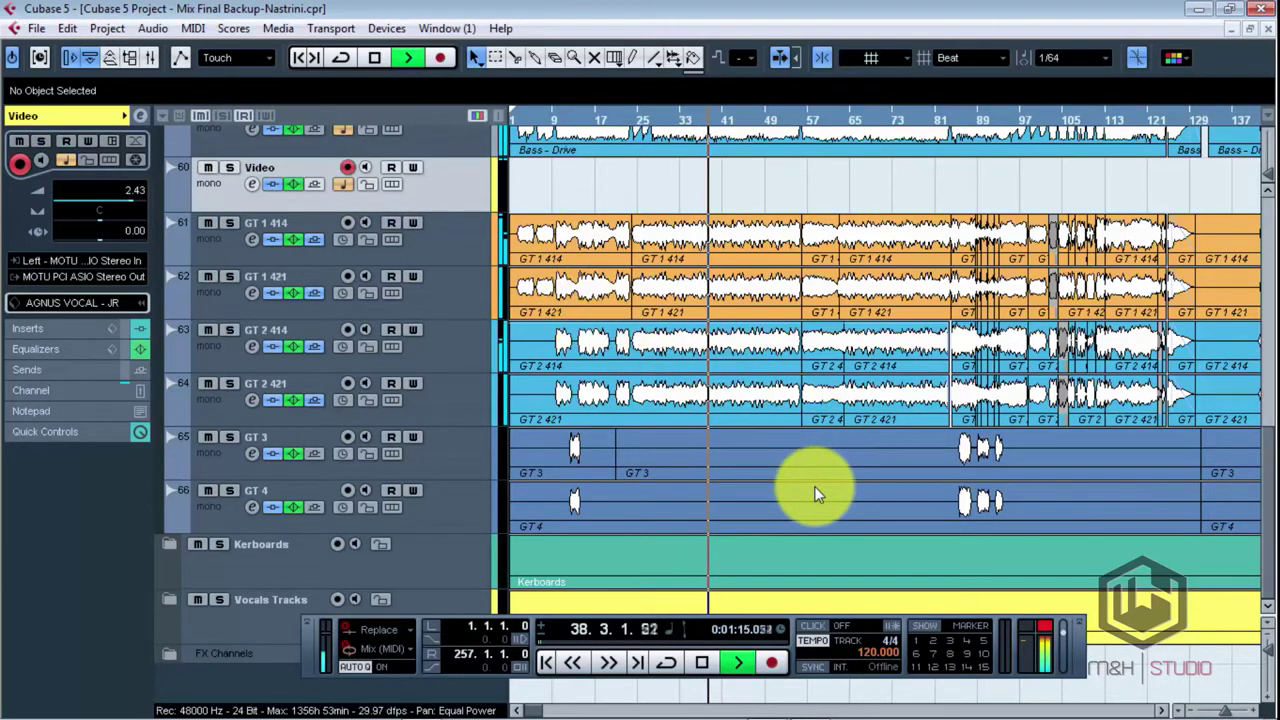
pyautogui.press('F3')
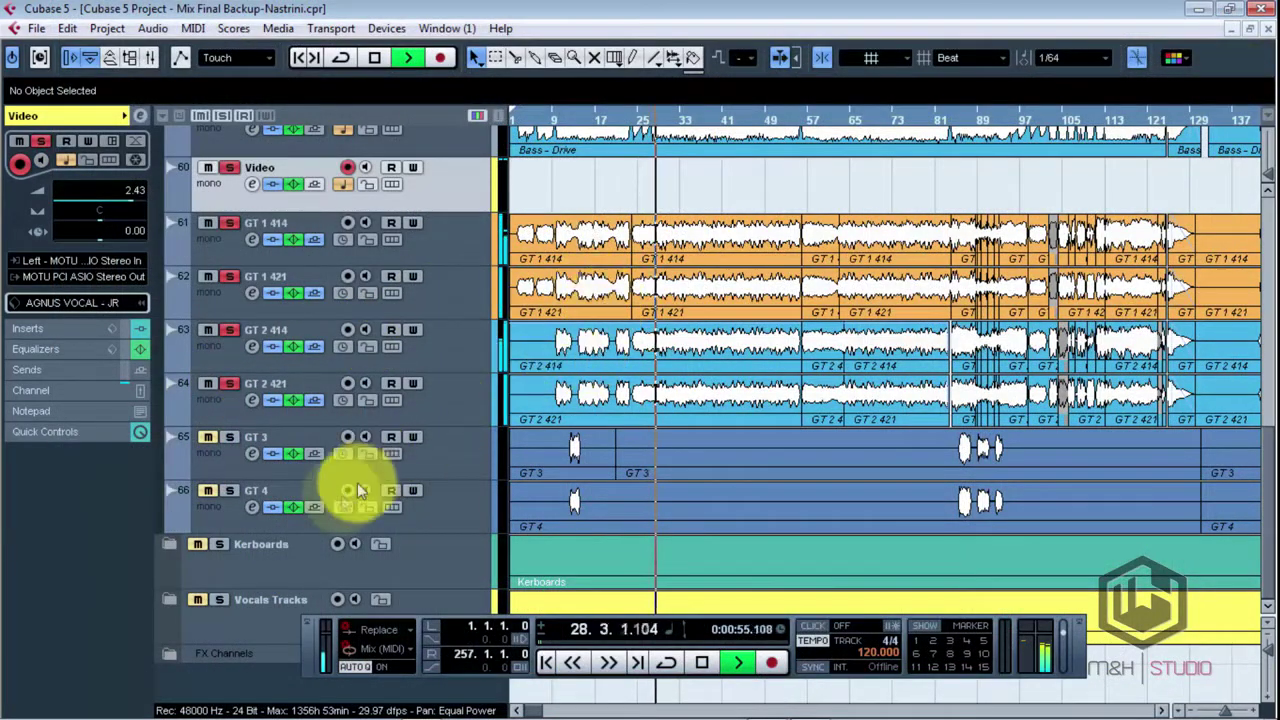
pyautogui.click(222, 545)
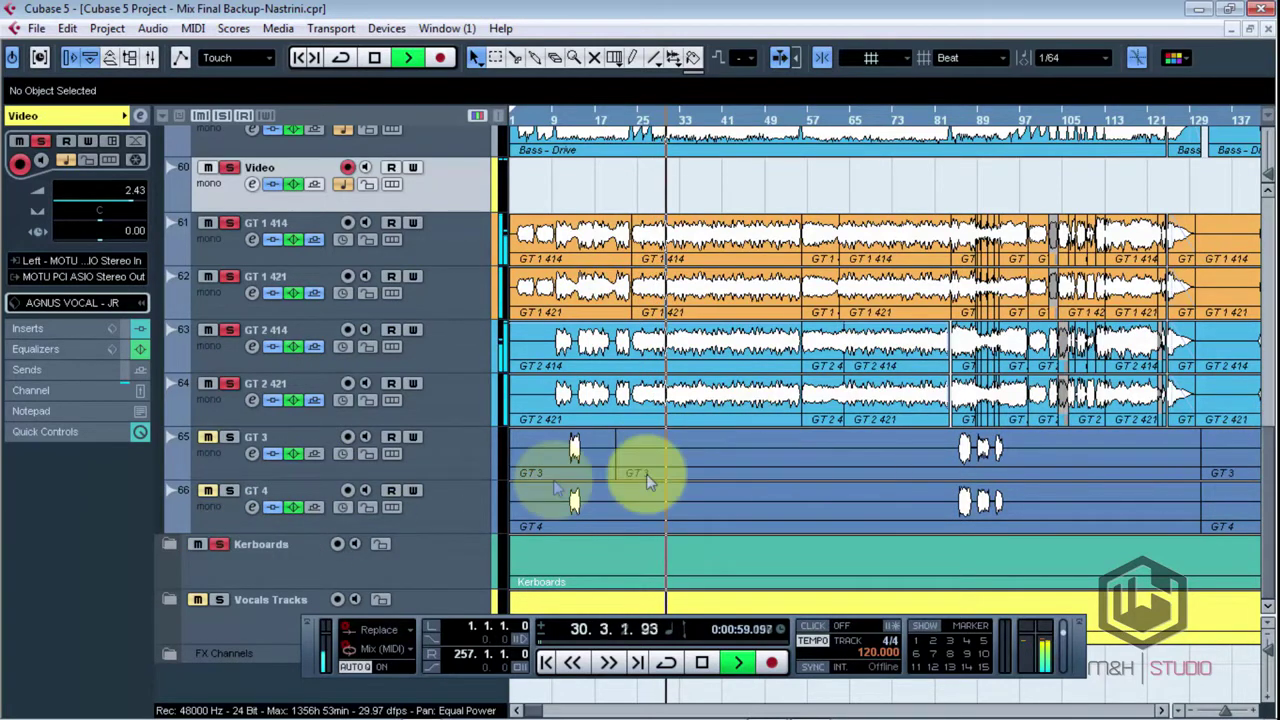
pyautogui.click(220, 545)
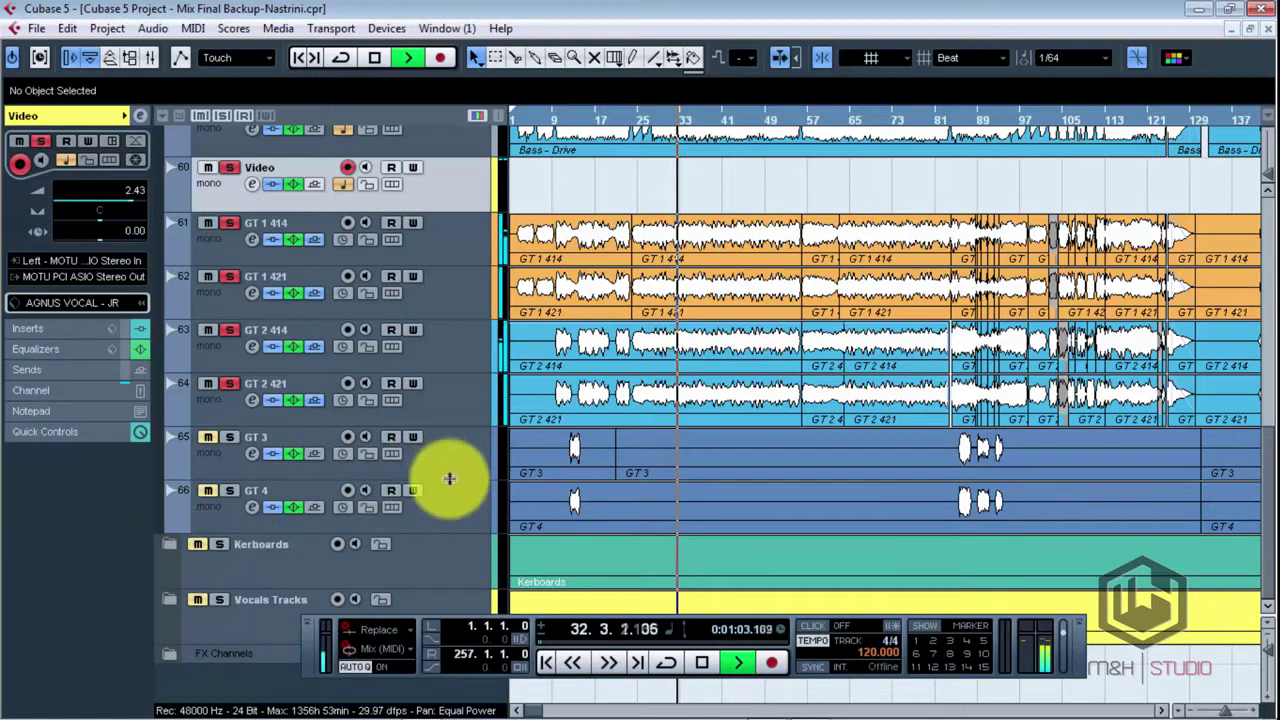
# - Play the guitars together with the Drum Mix folder, and clear all solos while keeping Vocals Tracks muted
pyautogui.scroll(10, 1266, 400)
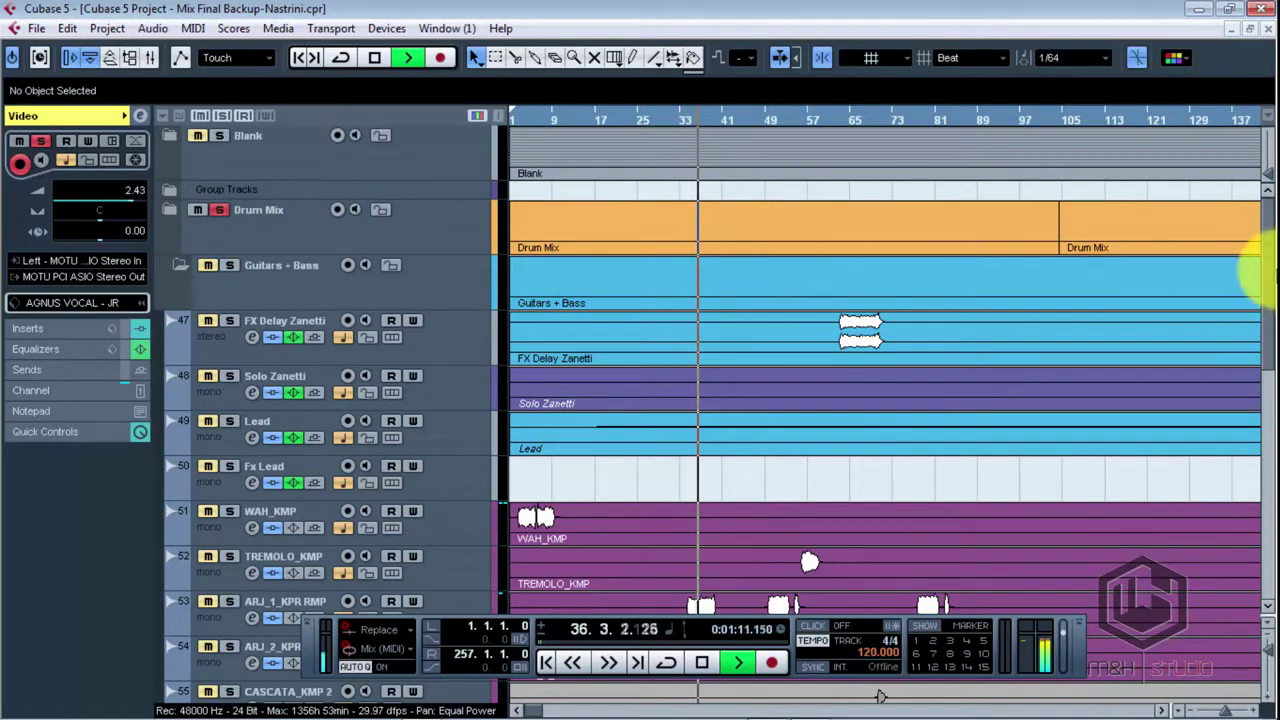
pyautogui.scroll(-5, 1262, 398)
pyautogui.moveTo(1262, 398); pyautogui.dragTo(1262, 500)
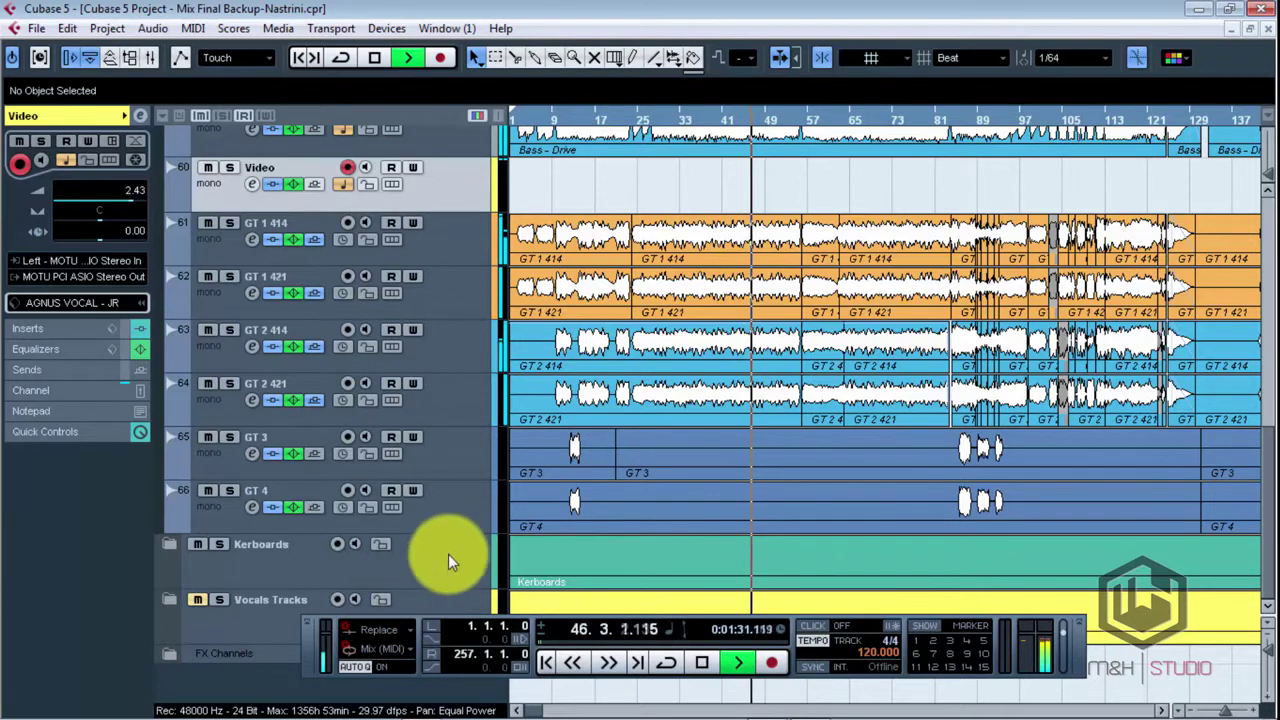
# - Jump playback of the mix to bar 56, where the GT 1 and GT 2 parts change
pyautogui.press('h')
pyautogui.press('h')
pyautogui.press('h')
pyautogui.press('h')
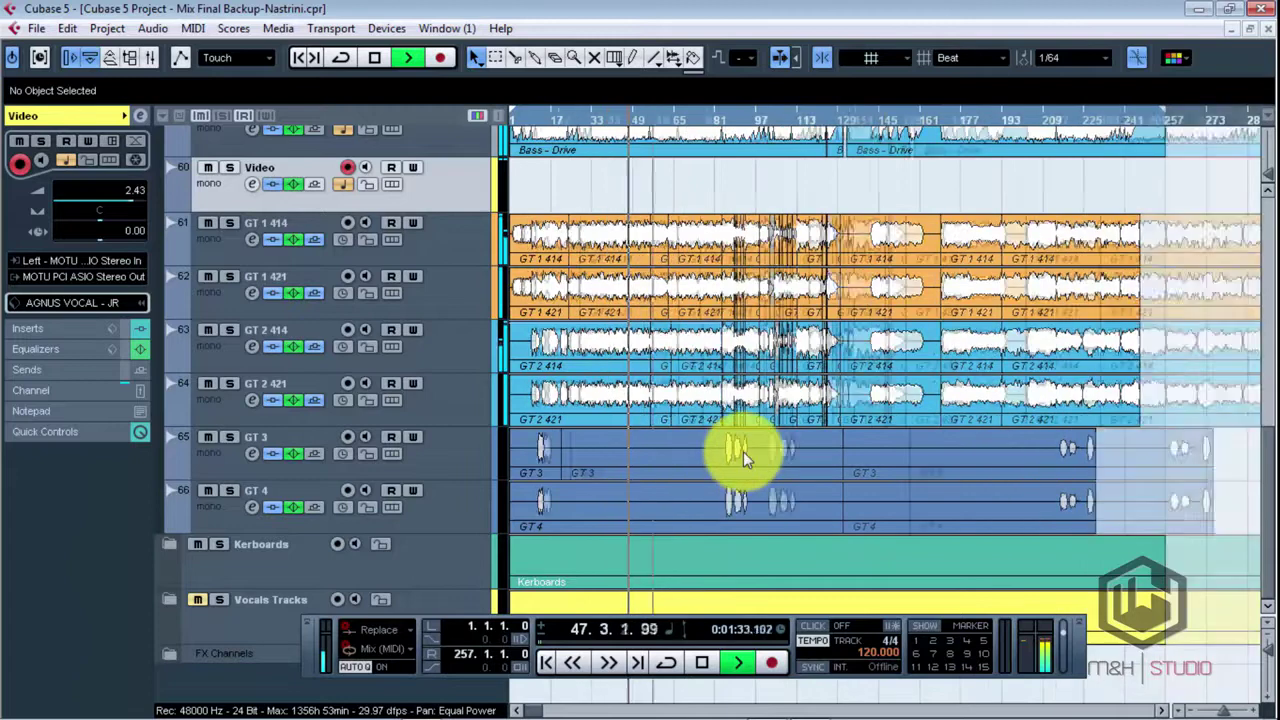
pyautogui.click(1017, 124)
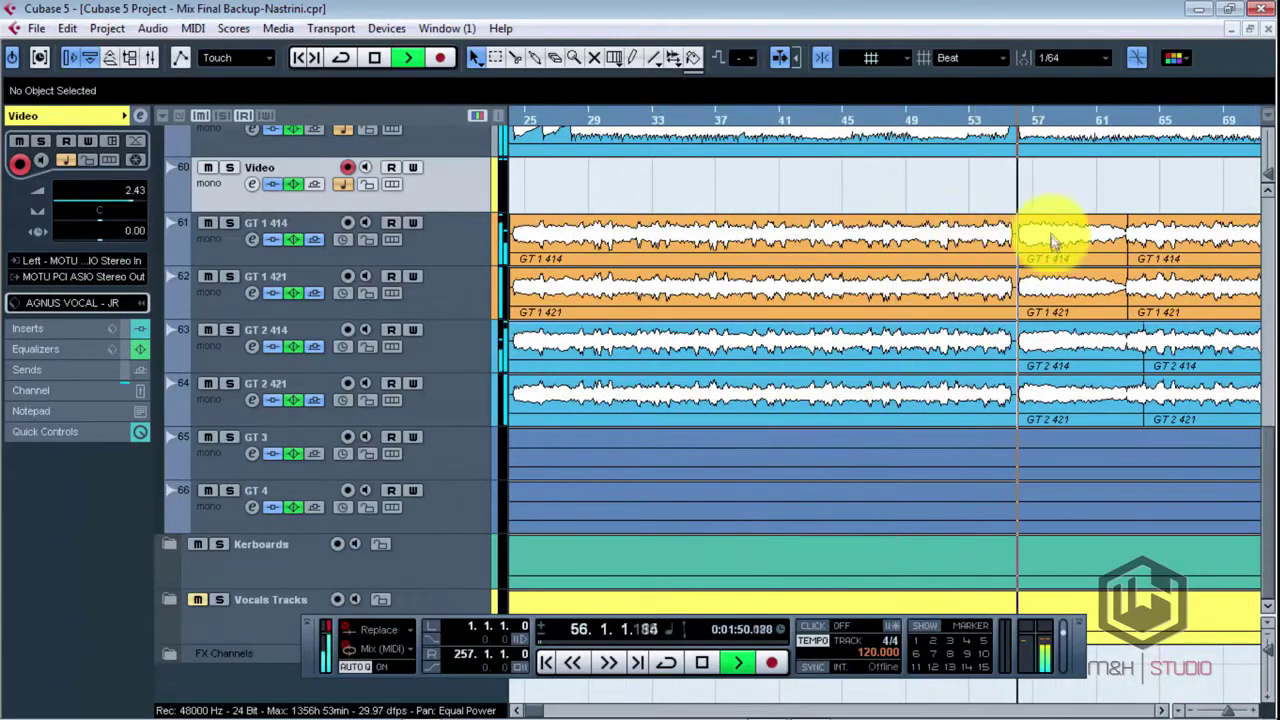
pyautogui.press('g')
pyautogui.press('g')
pyautogui.press('g')
pyautogui.press('g')
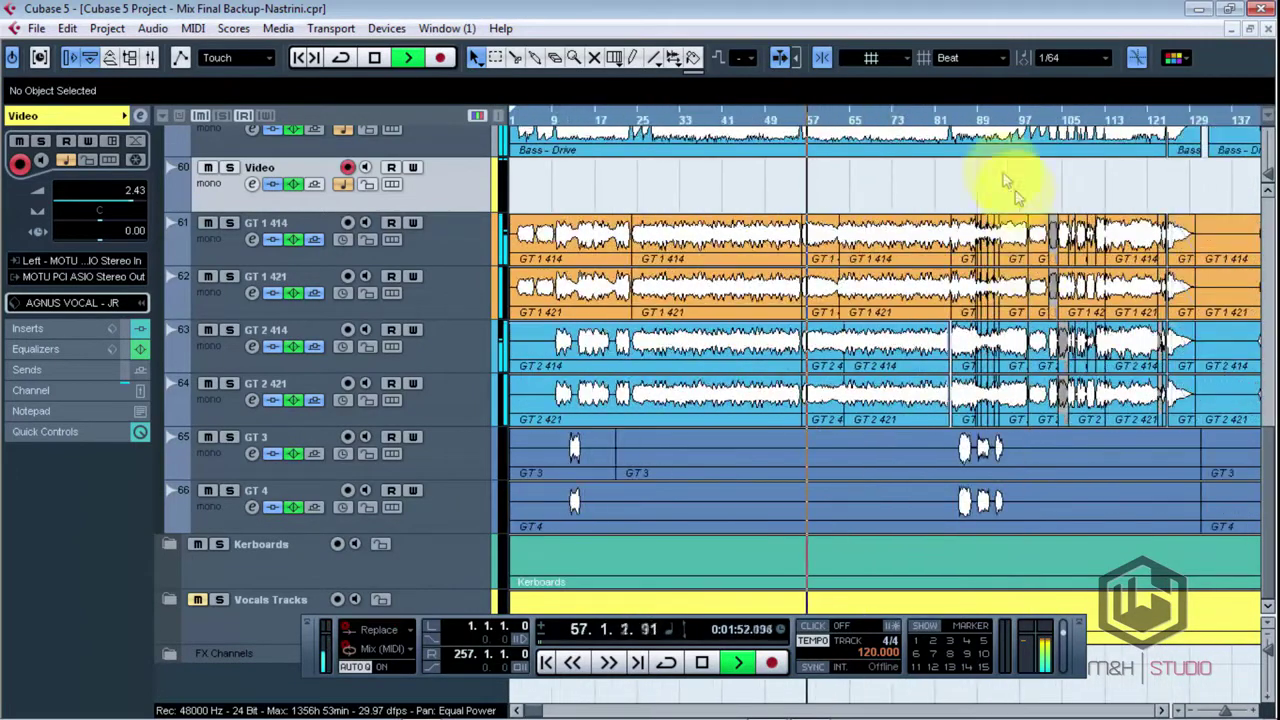
# - Restart playback from bar 83, just before the GT 3 and GT 4 parts enter
pyautogui.press('space')
pyautogui.click(948, 123)
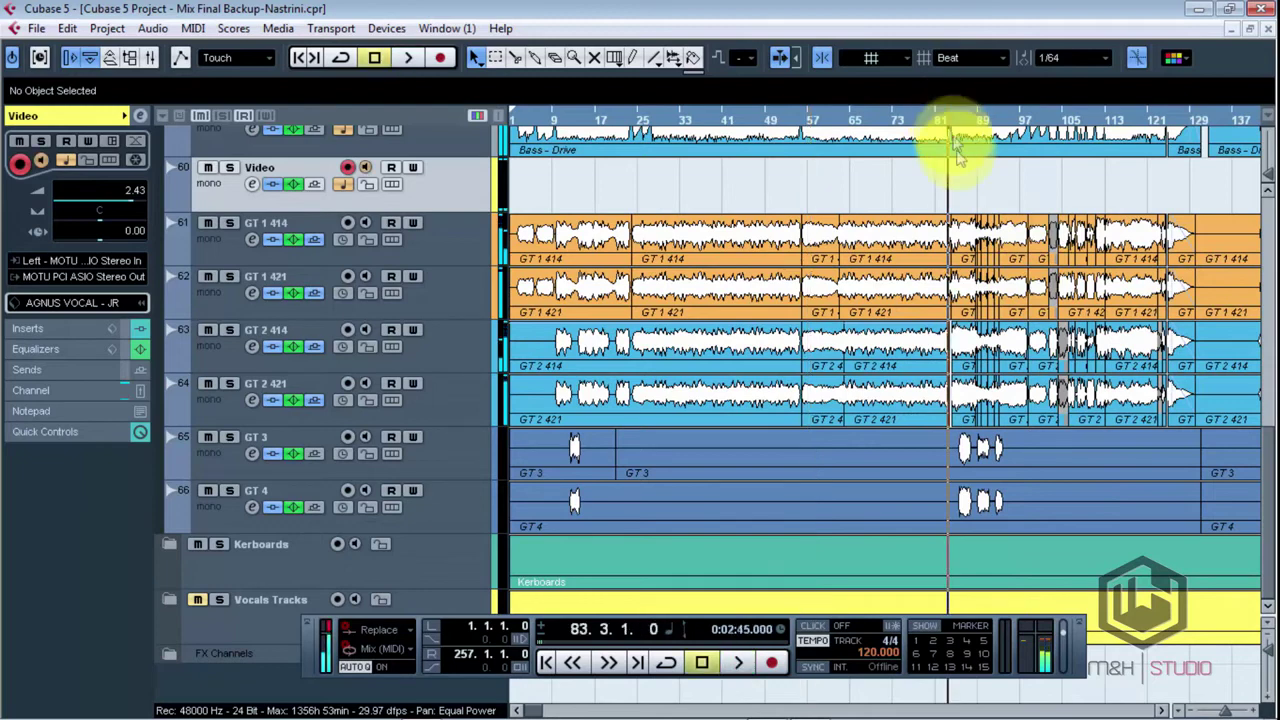
pyautogui.press('space')
pyautogui.press('h')
pyautogui.press('h')
pyautogui.press('h')
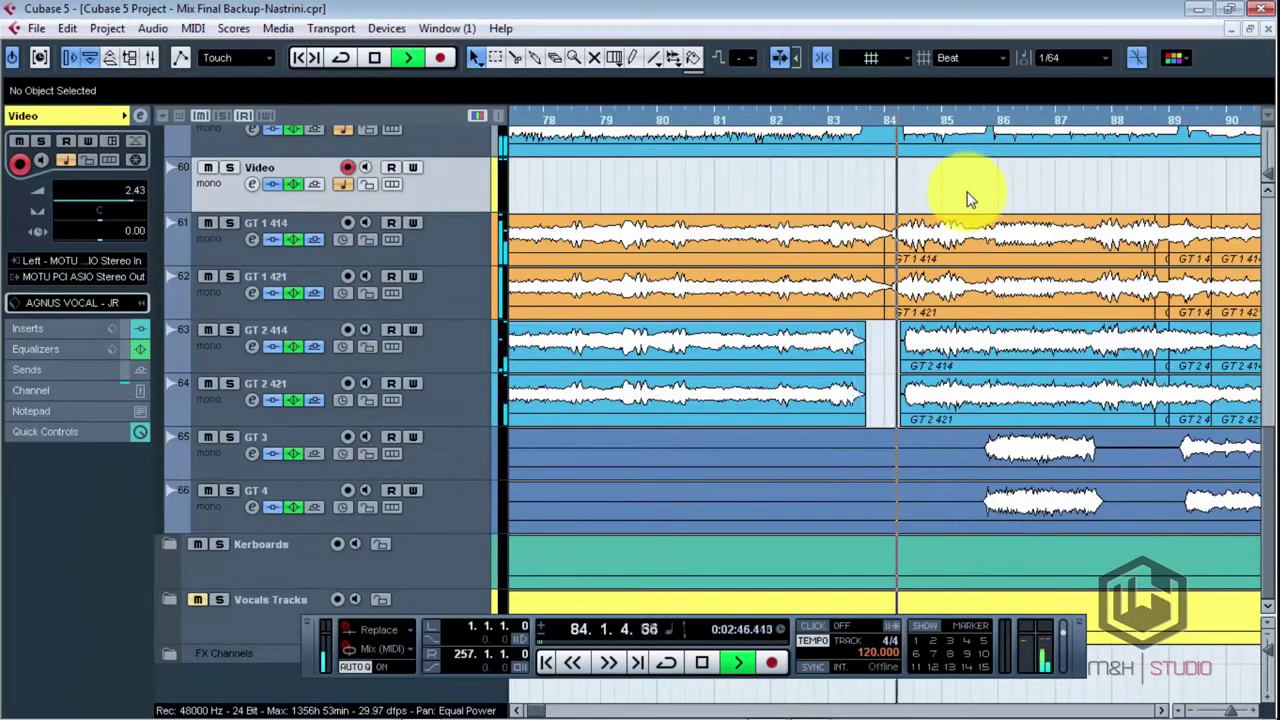
# - Examine the GT 3 and GT 4 clips against GT 1 and GT 2 as bars 84 to 95 play
pyautogui.press('g')
pyautogui.press('g')
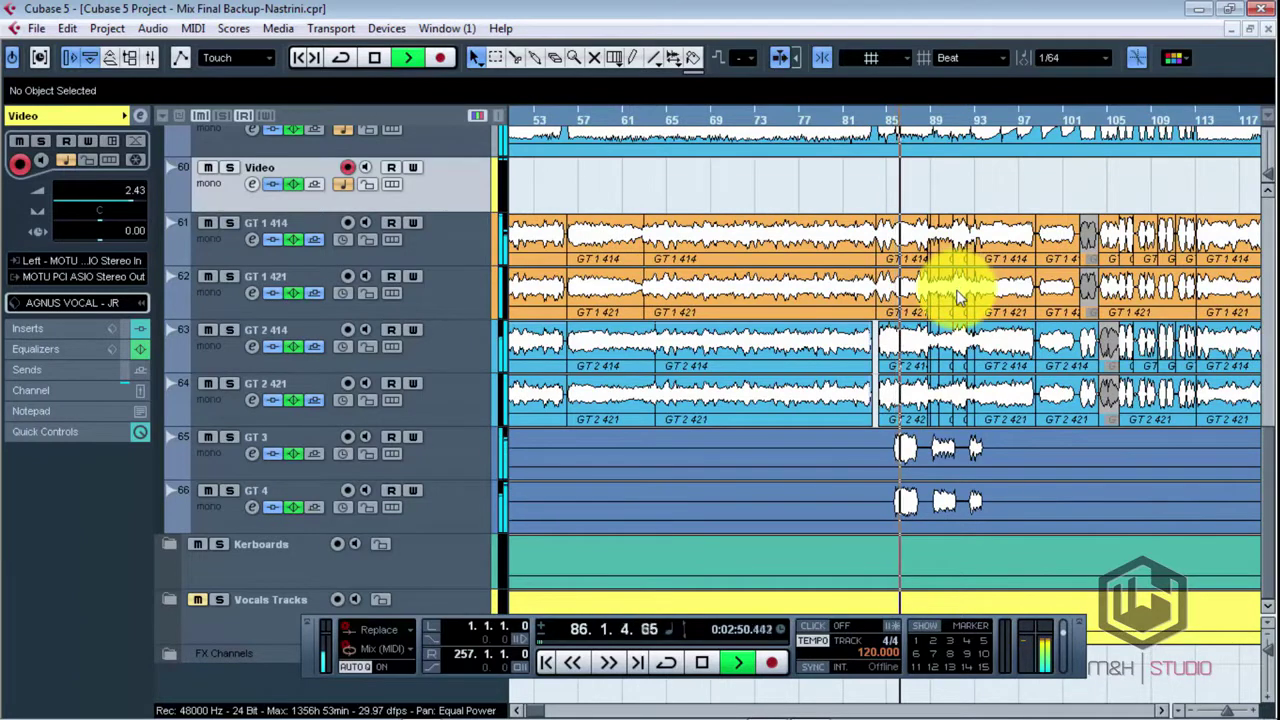
pyautogui.press('g')
pyautogui.press('h')
pyautogui.press('h')
pyautogui.press('h')
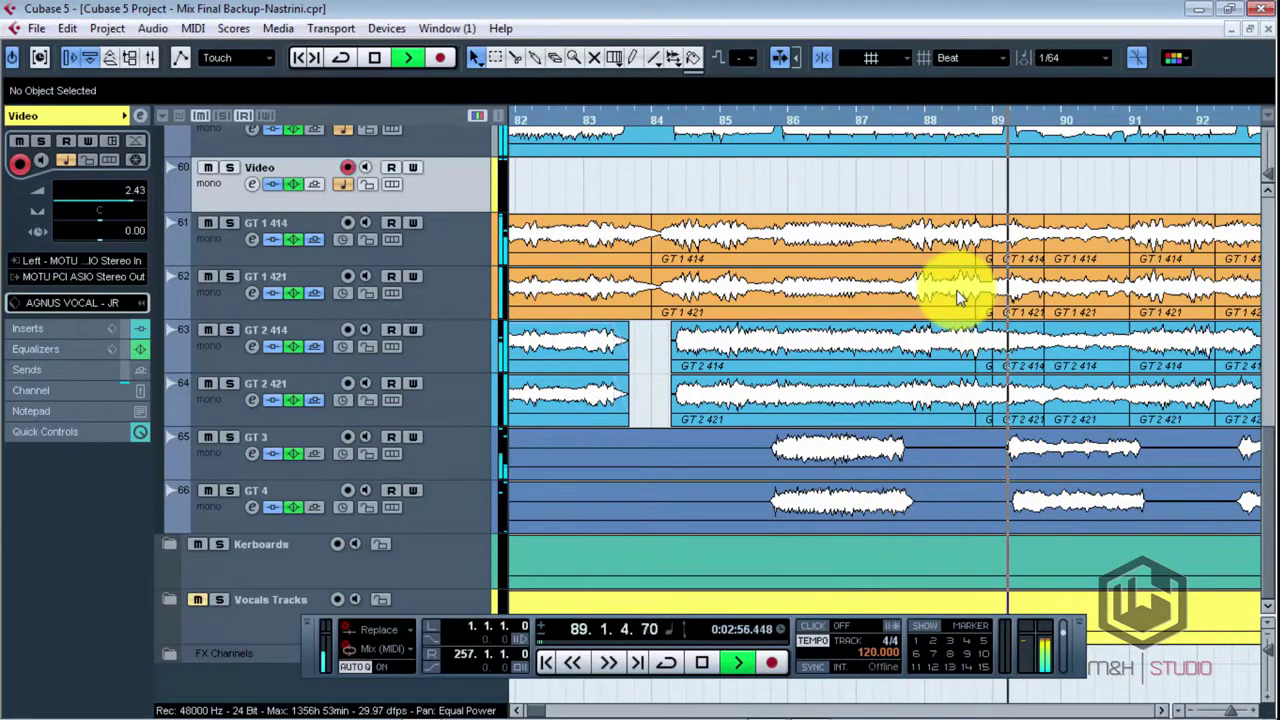
pyautogui.press('g')
pyautogui.press('g')
pyautogui.press('g')
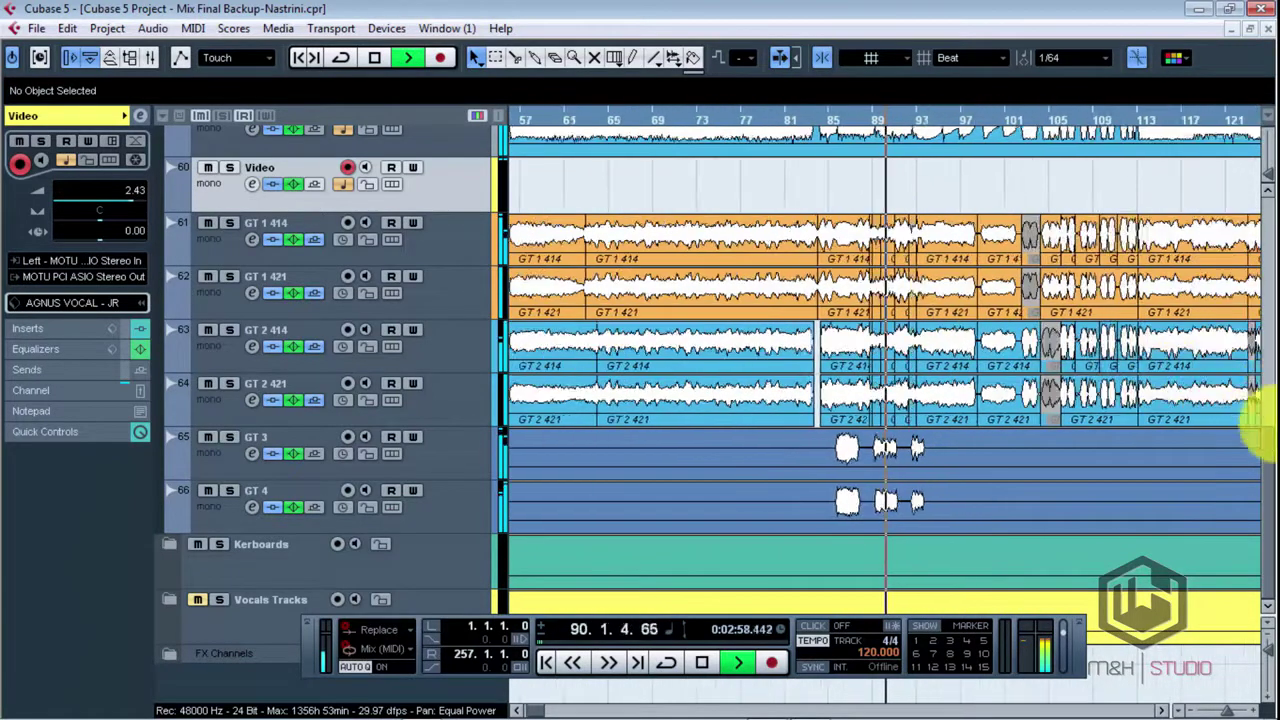
pyautogui.press('g')
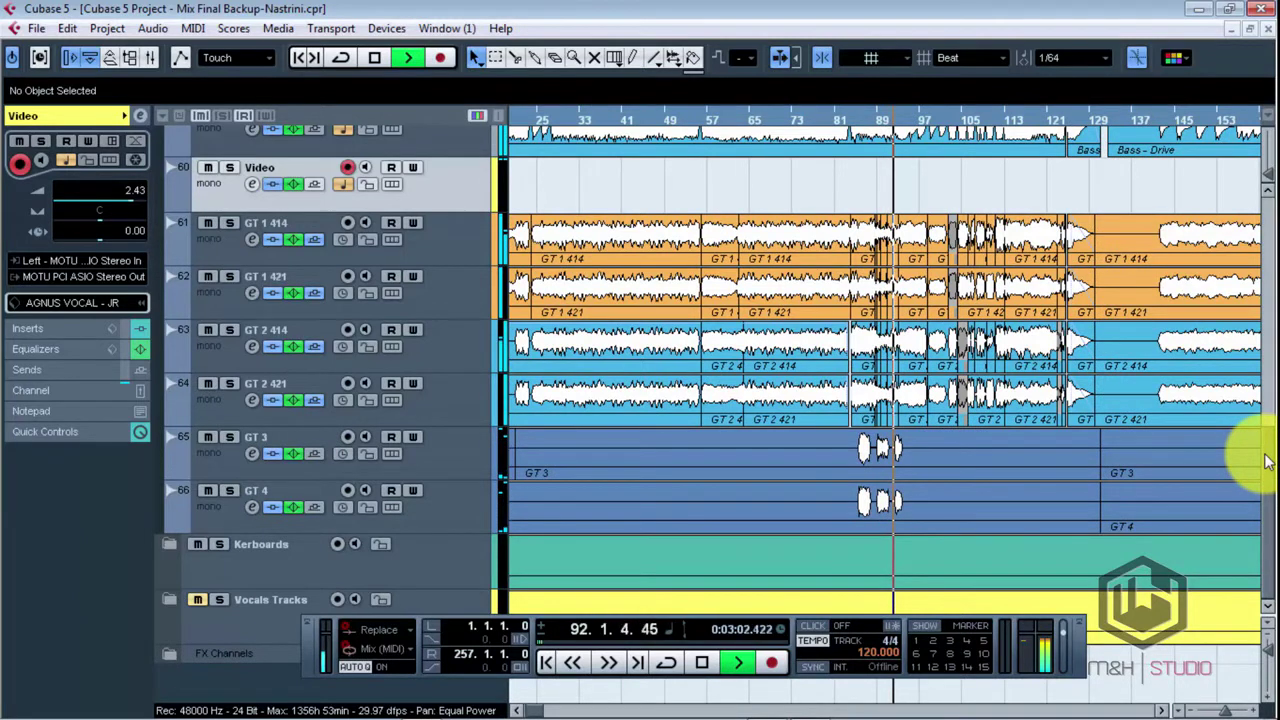
pyautogui.press('h')
pyautogui.press('h')
pyautogui.press('h')
pyautogui.press('h')
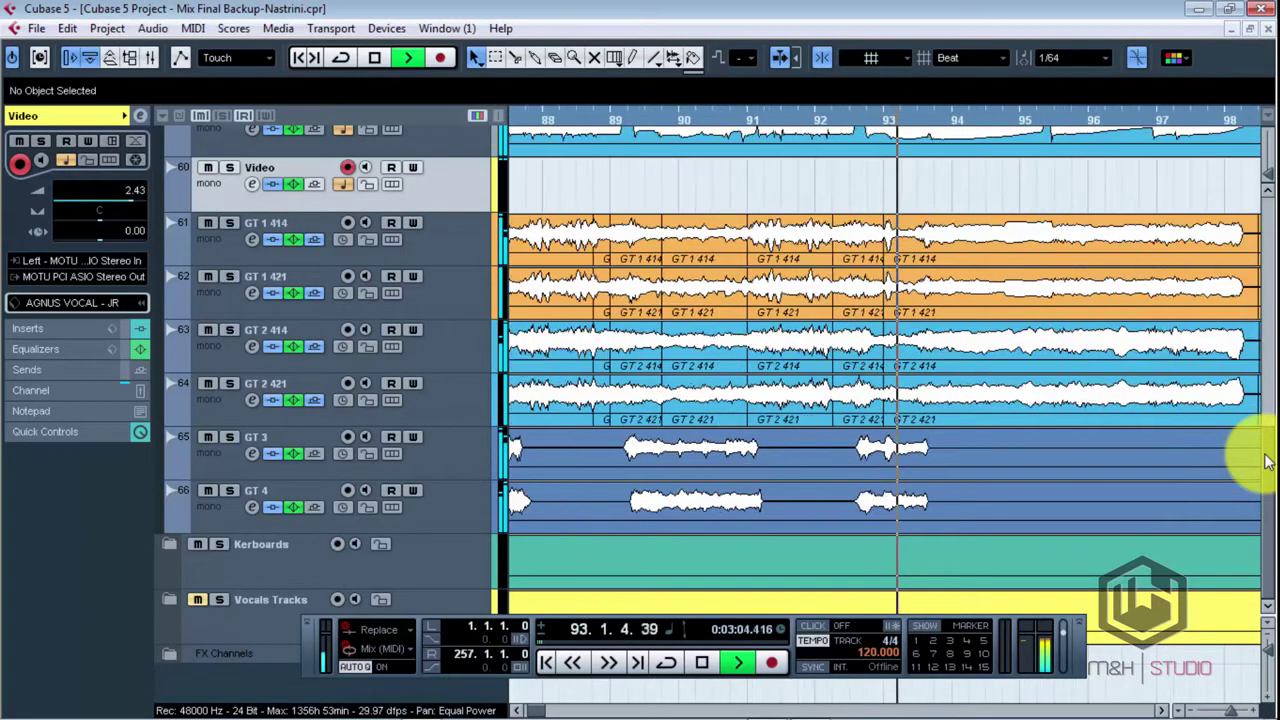
pyautogui.press('g')
pyautogui.press('g')
pyautogui.press('g')
pyautogui.press('g')
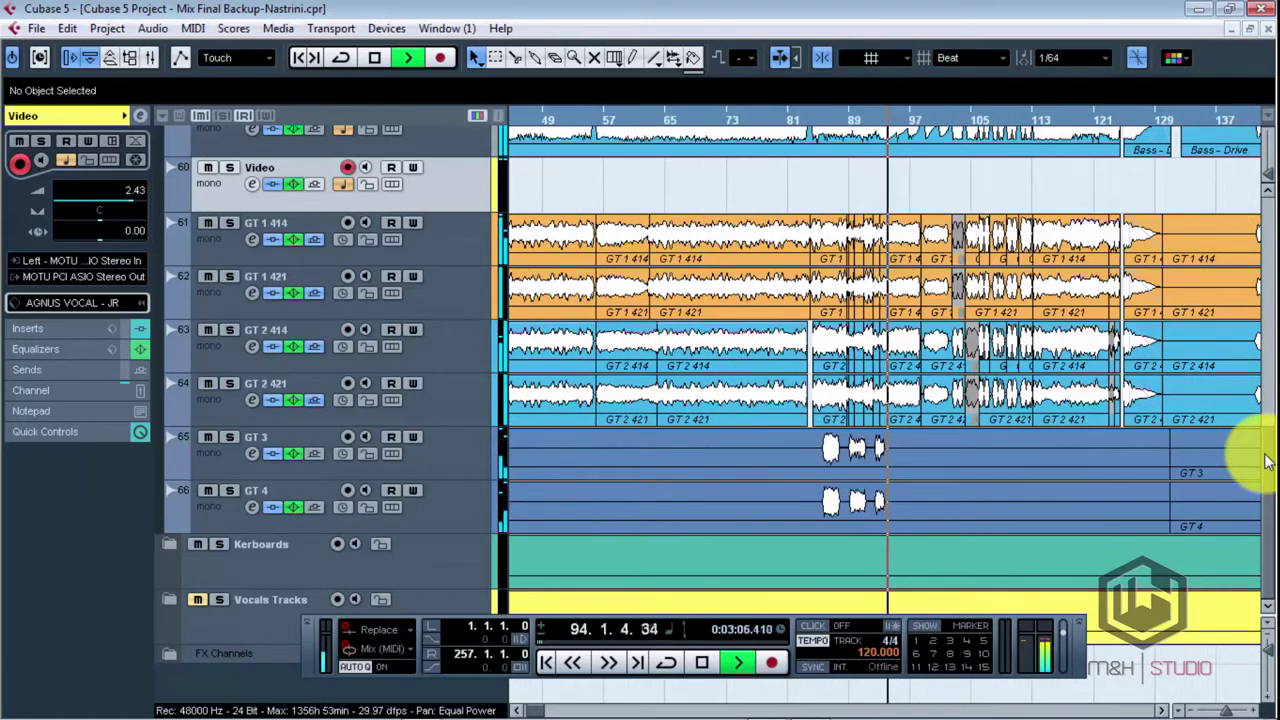
pyautogui.press('h')
pyautogui.press('h')
pyautogui.press('h')
pyautogui.press('h')
pyautogui.press('h')
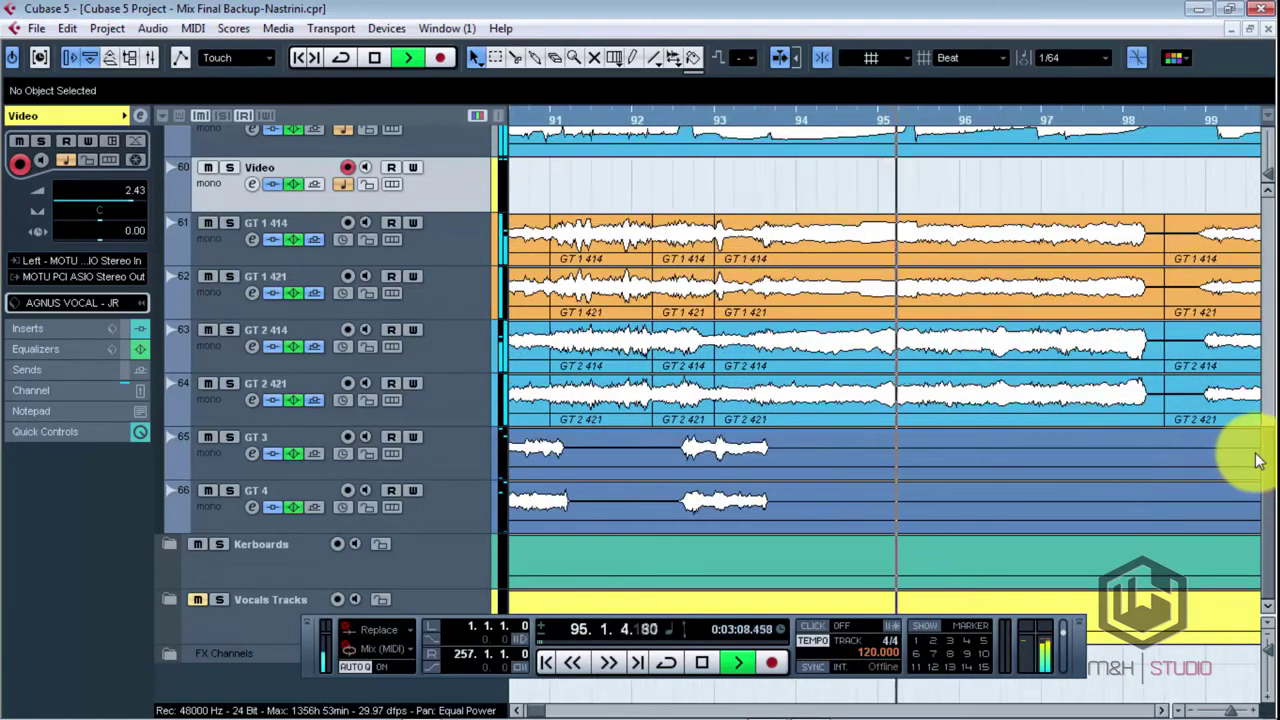
pyautogui.press('g')
pyautogui.press('g')
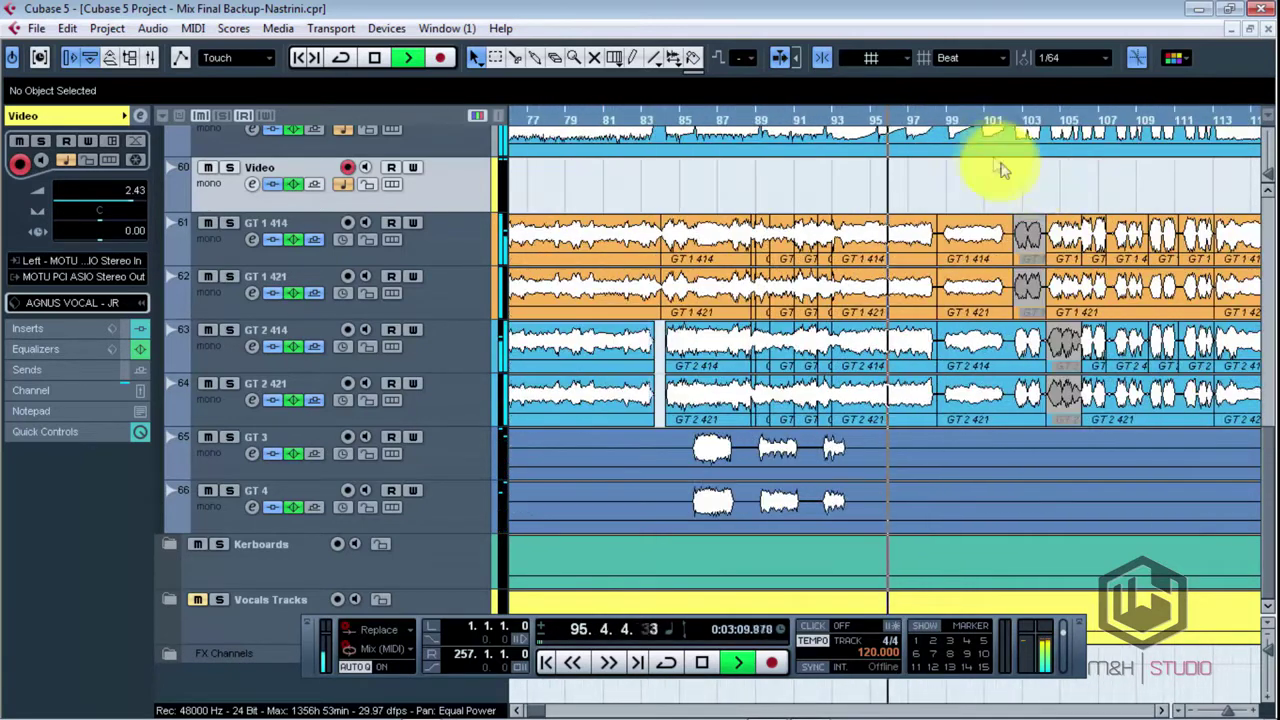
# - Jump playback to about bar 98 and check the muted GT 1 and GT 2 clips around bars 102 to 105
pyautogui.click(935, 119)
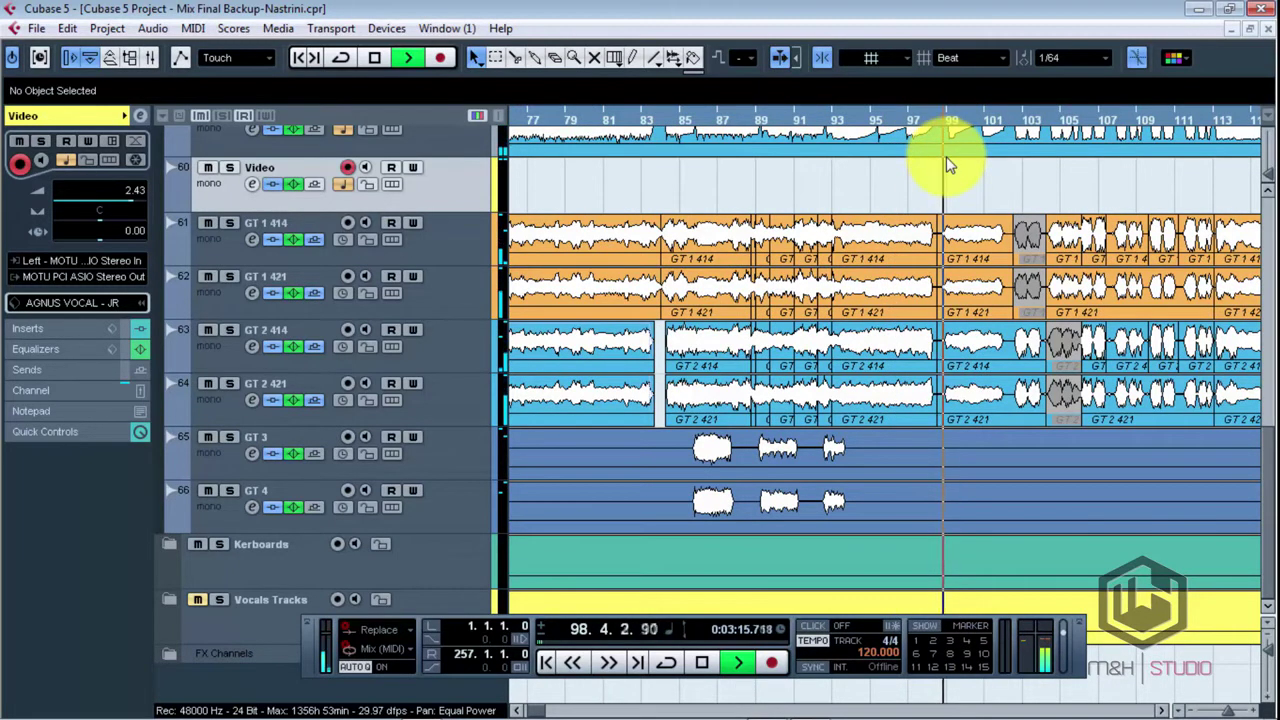
pyautogui.press('g')
pyautogui.press('g')
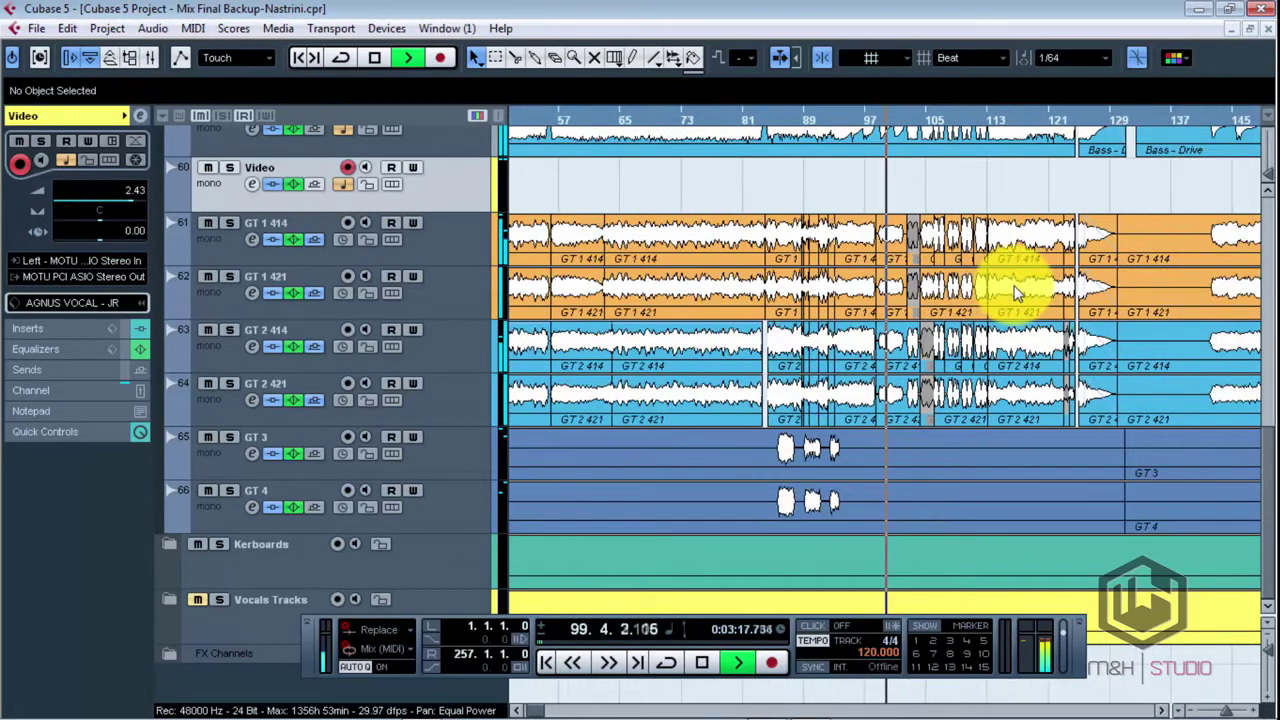
pyautogui.press('h')
pyautogui.press('h')
pyautogui.press('h')
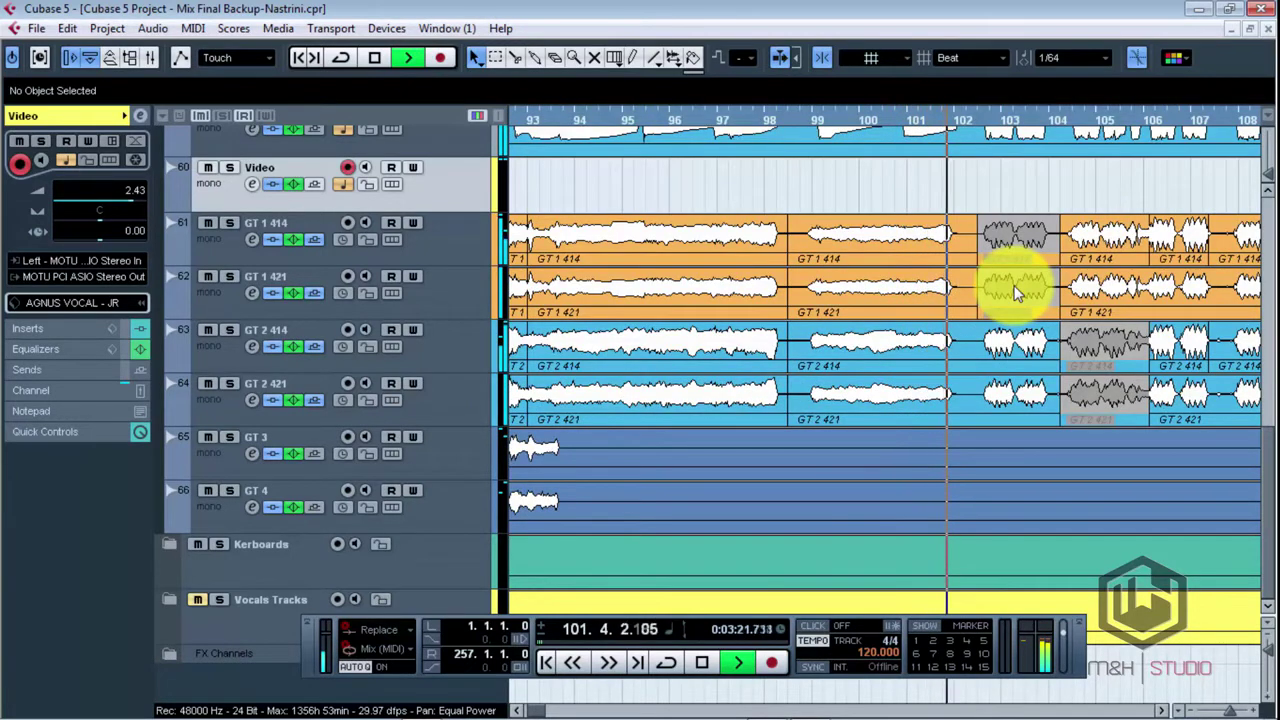
# - Stop playback, collapse the Guitars - Bass folder and place the Video track inside the open, unmuted Vocals Tracks folder, below Opera 2-06
pyautogui.press('g')
pyautogui.press('g')
pyautogui.press('g')
pyautogui.press('g')
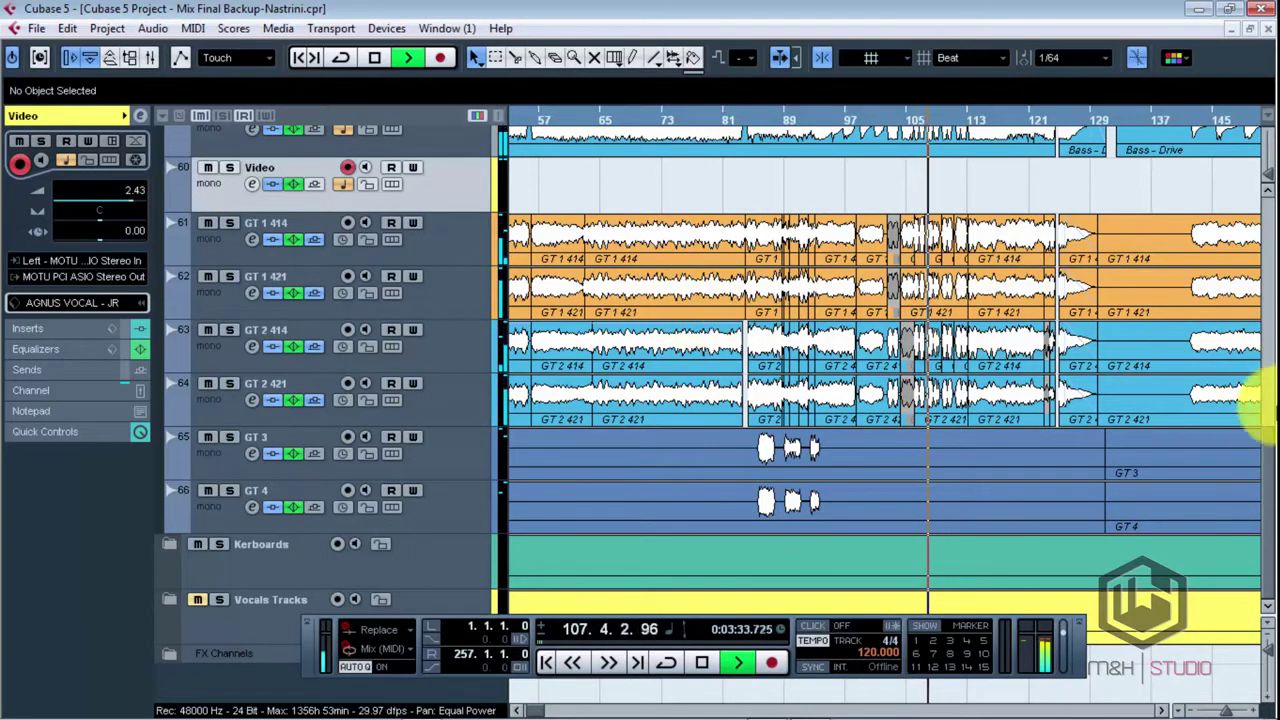
pyautogui.press('space')
pyautogui.moveTo(1270, 462); pyautogui.dragTo(1257, 257)
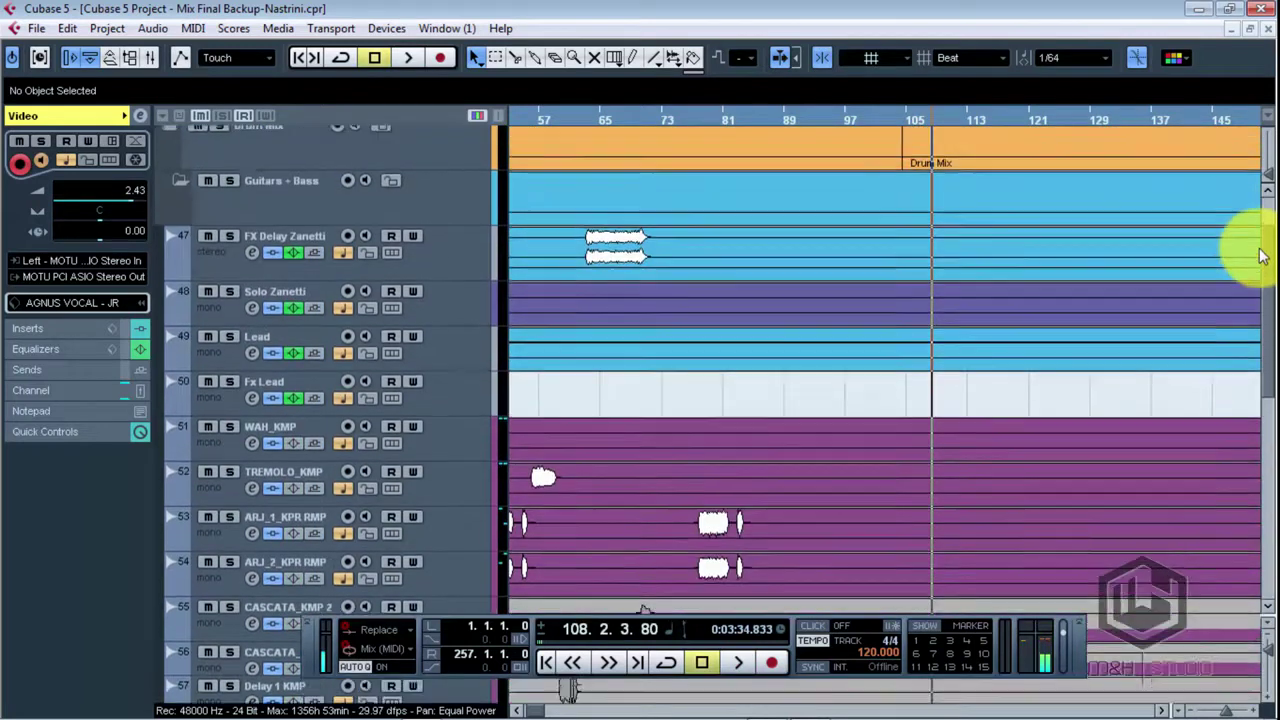
pyautogui.moveTo(471, 634); pyautogui.dragTo(486, 580)
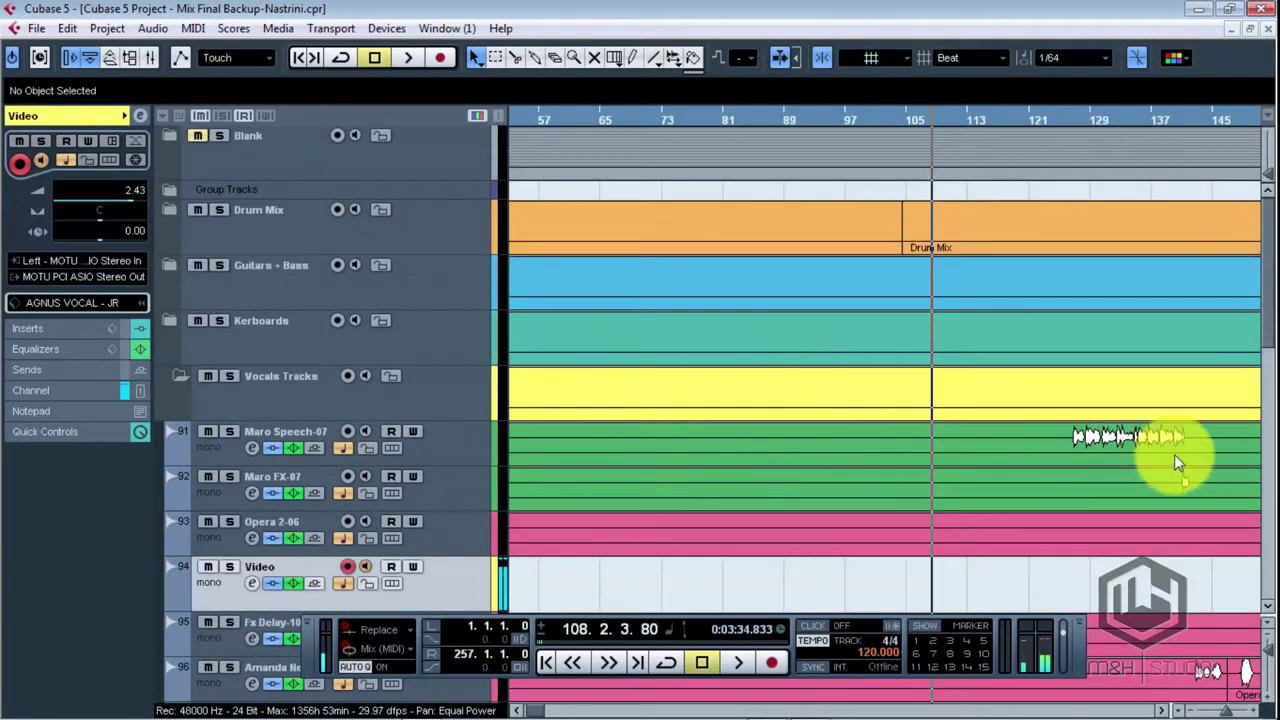
# - Move the Video track below Lead Vocals-08 and set the playback position to bar 28, just before the first lead vocal phrase
pyautogui.moveTo(1265, 339); pyautogui.dragTo(1250, 386)
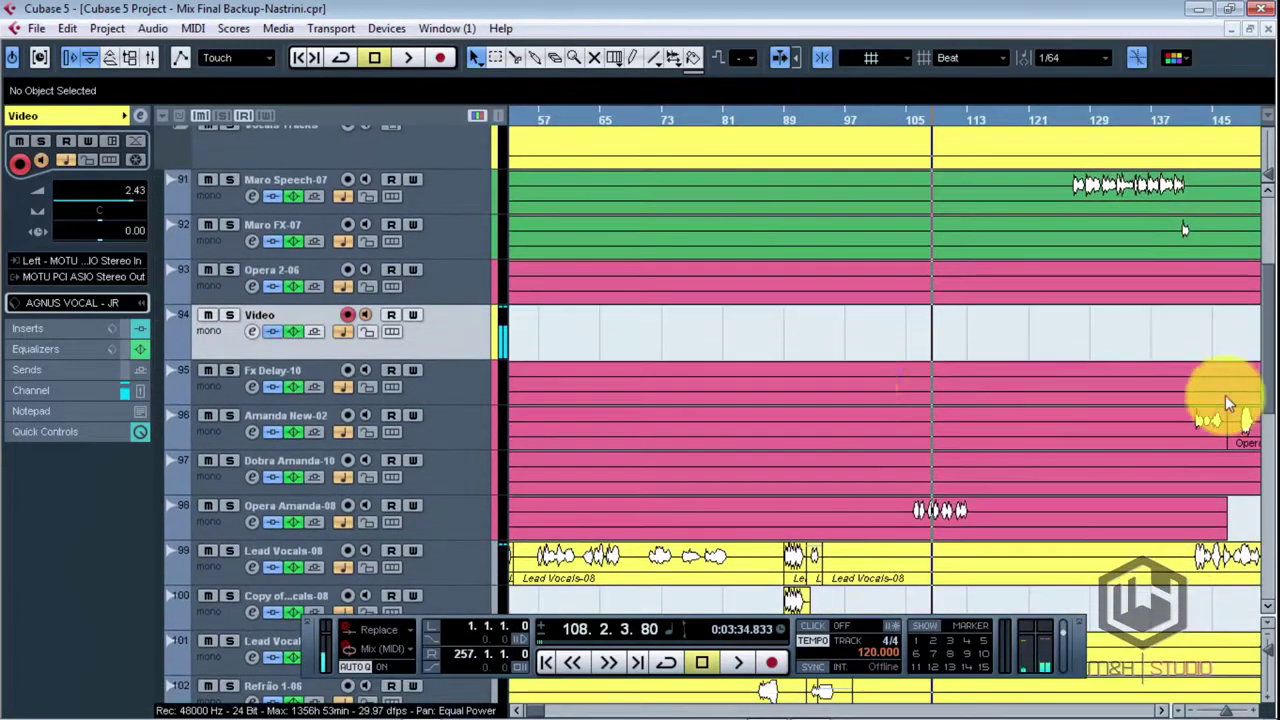
pyautogui.press('h')
pyautogui.press('g')
pyautogui.click(623, 120)
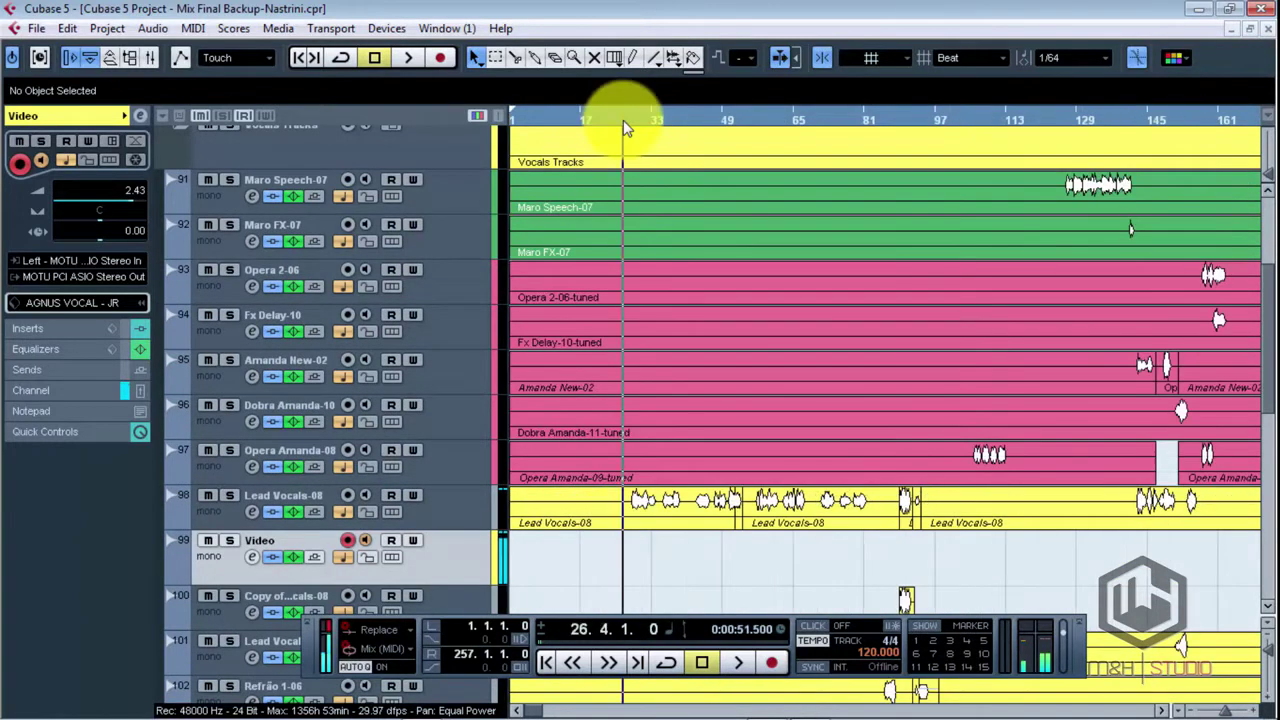
pyautogui.click(630, 125)
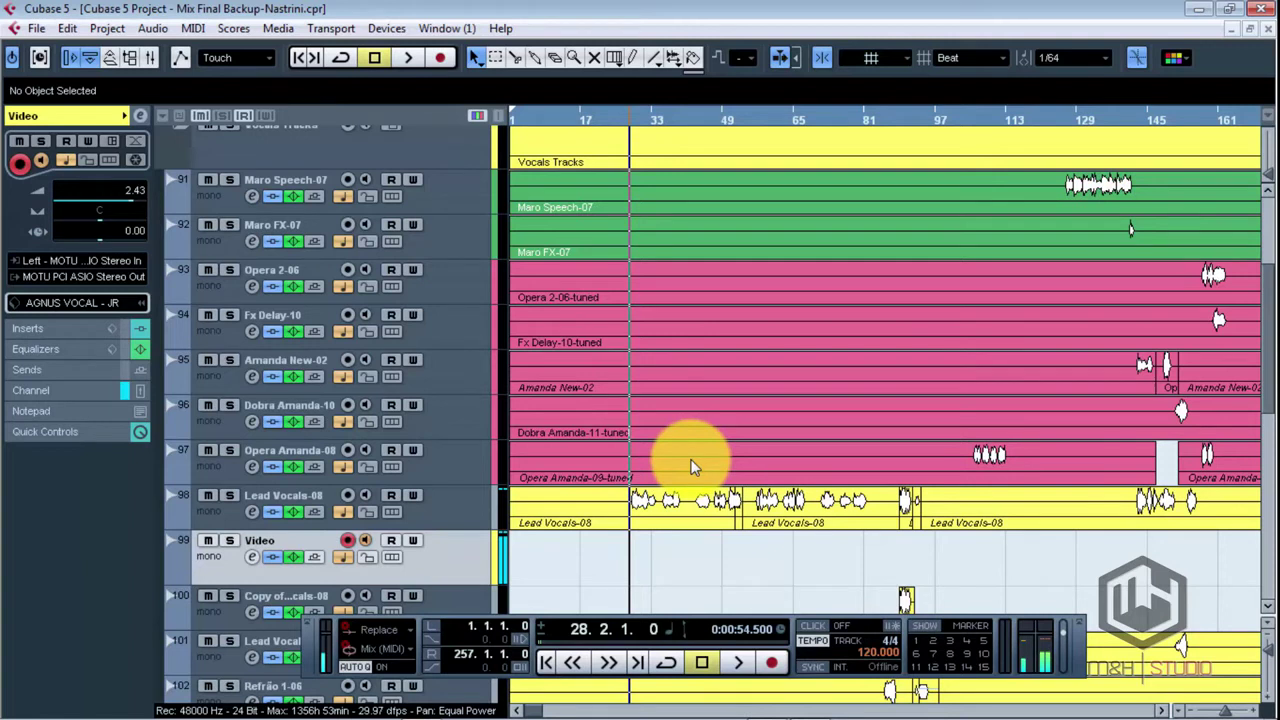
# - Examine the Lead Vocals-08 clips around bar 28 and across the whole song against the other vocal tracks
pyautogui.press('h')
pyautogui.press('h')
pyautogui.press('h')
pyautogui.press('h')
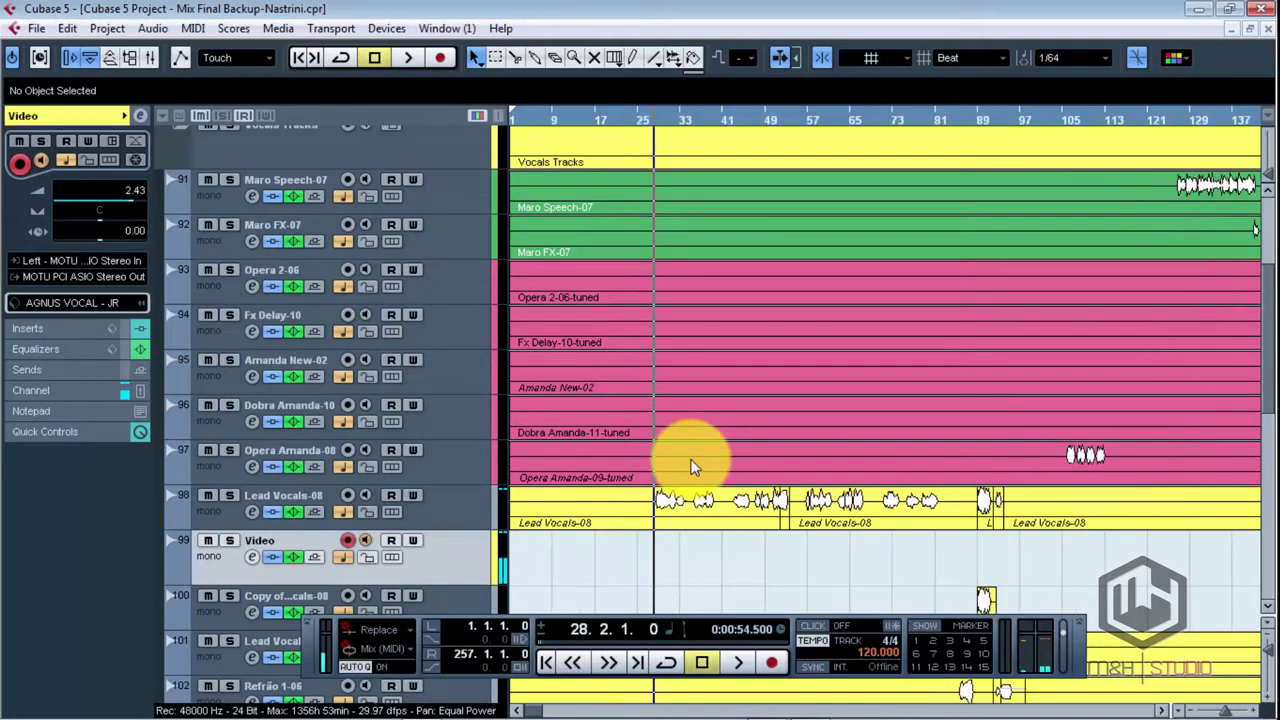
pyautogui.press('g')
pyautogui.press('g')
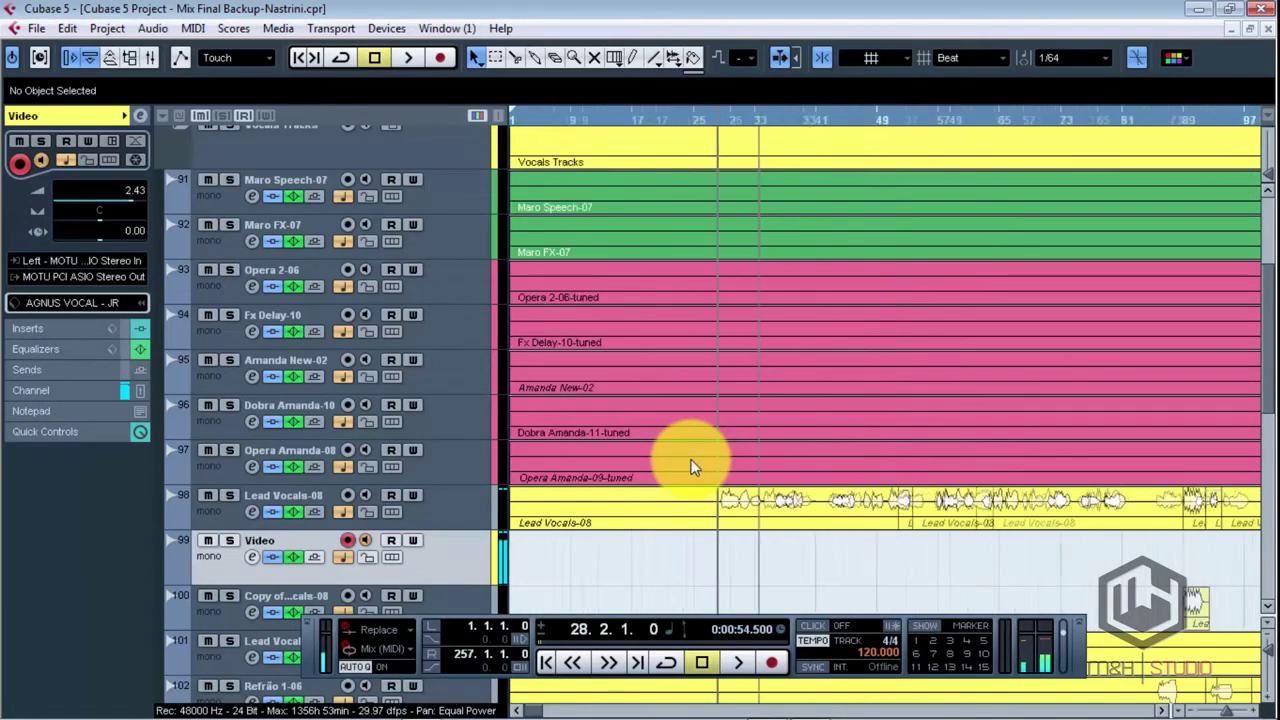
pyautogui.press('h')
pyautogui.press('h')
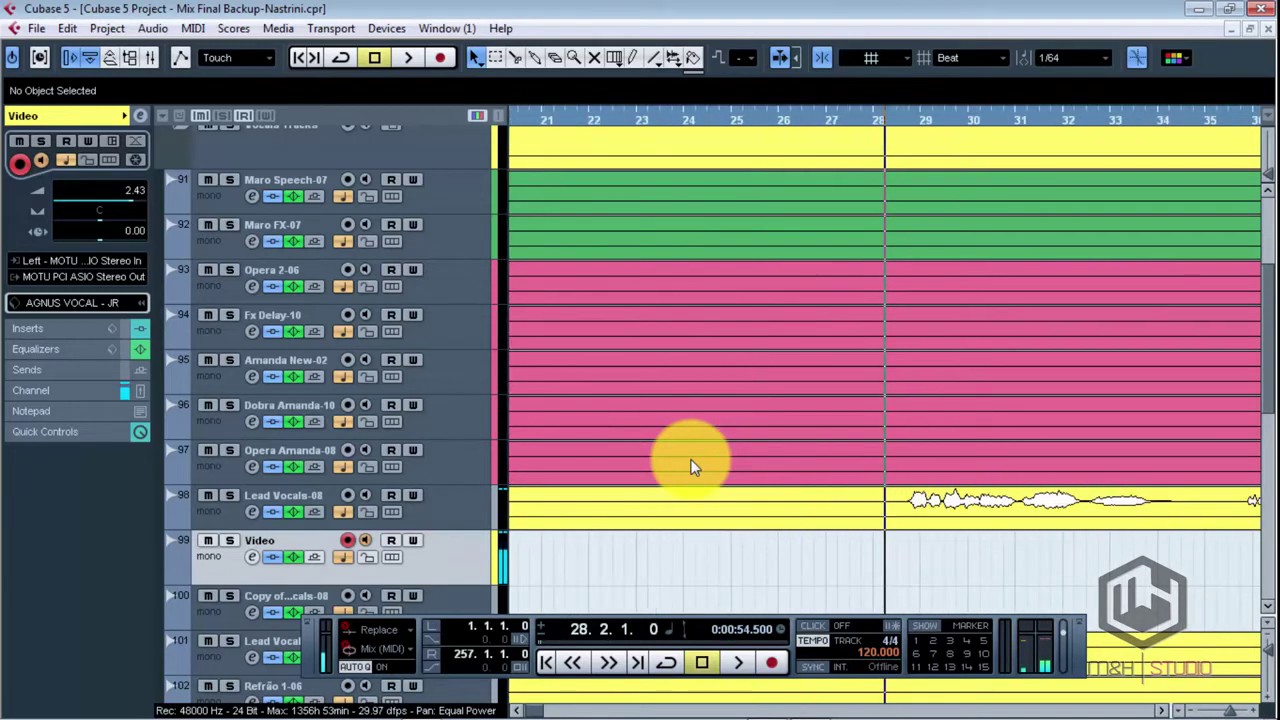
pyautogui.press('g')
pyautogui.press('g')
pyautogui.press('g')
pyautogui.press('g')
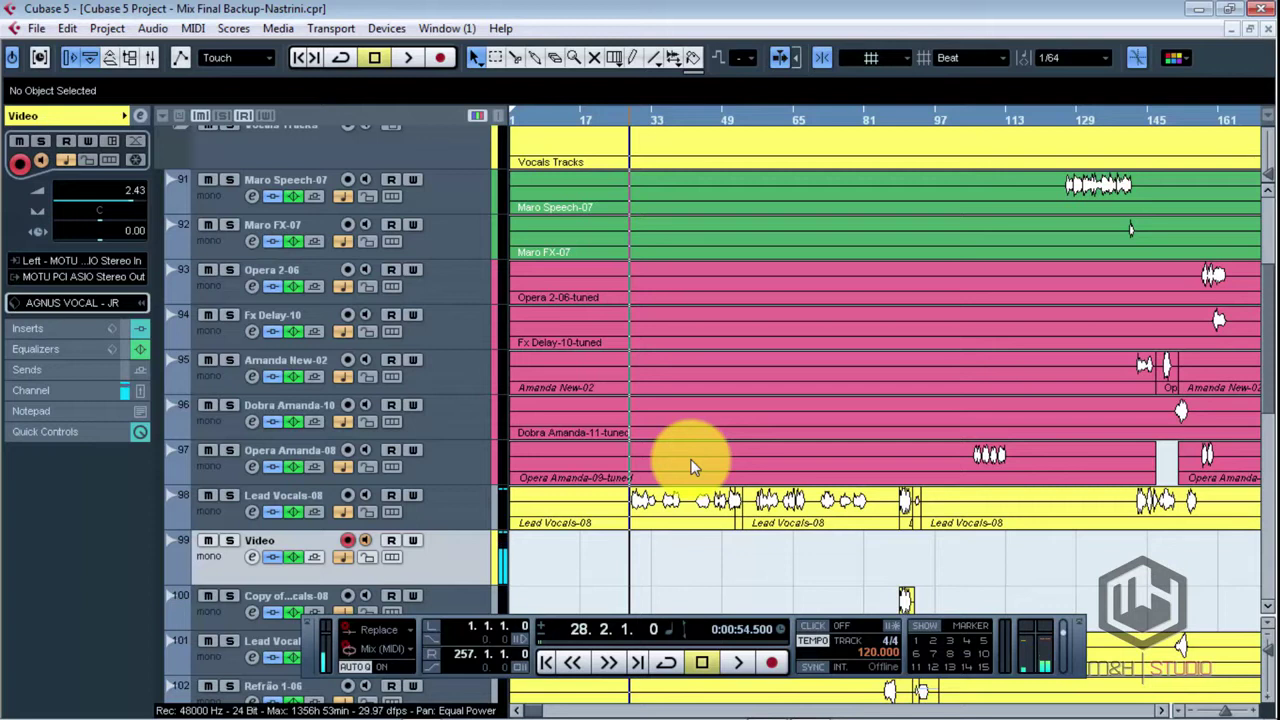
# - Bypass the Lead Vocals-08 inserts and equalizer, route it to MOTU PCI ASIO Stereo Out and play it soloed with Video from bar 28
pyautogui.press('h')
pyautogui.press('h')
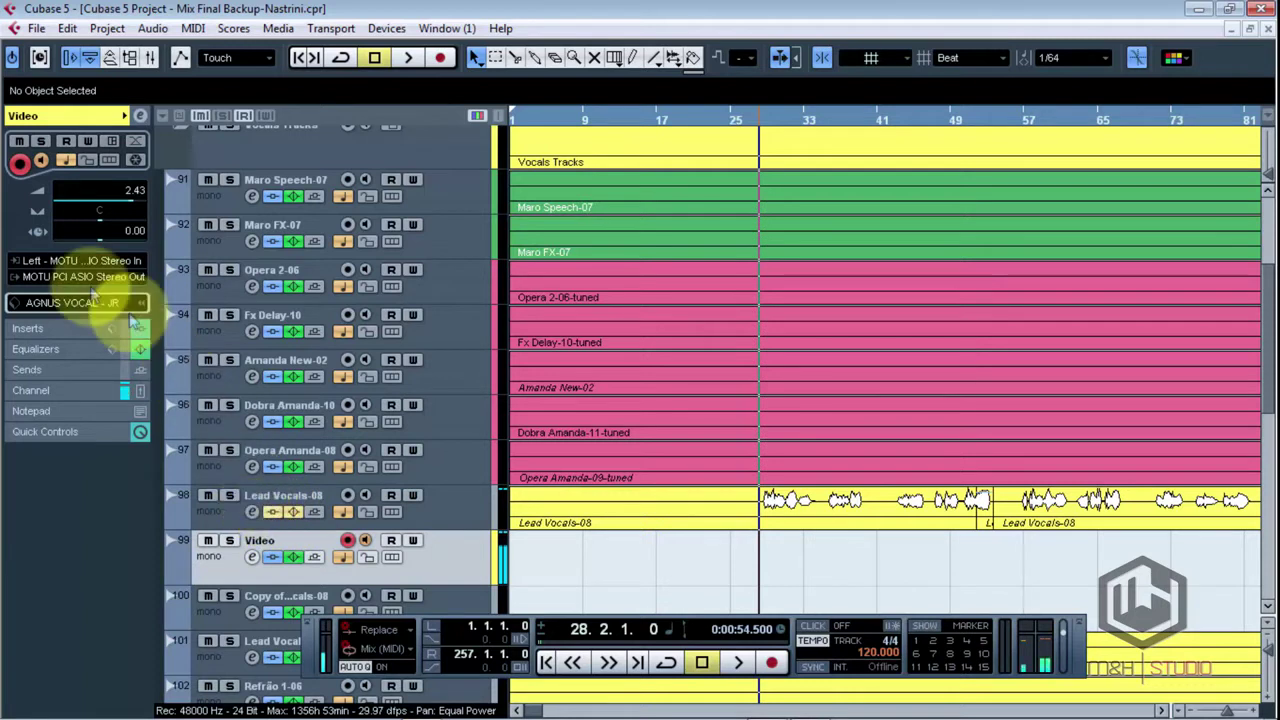
pyautogui.click(212, 524)
pyautogui.click(50, 276)
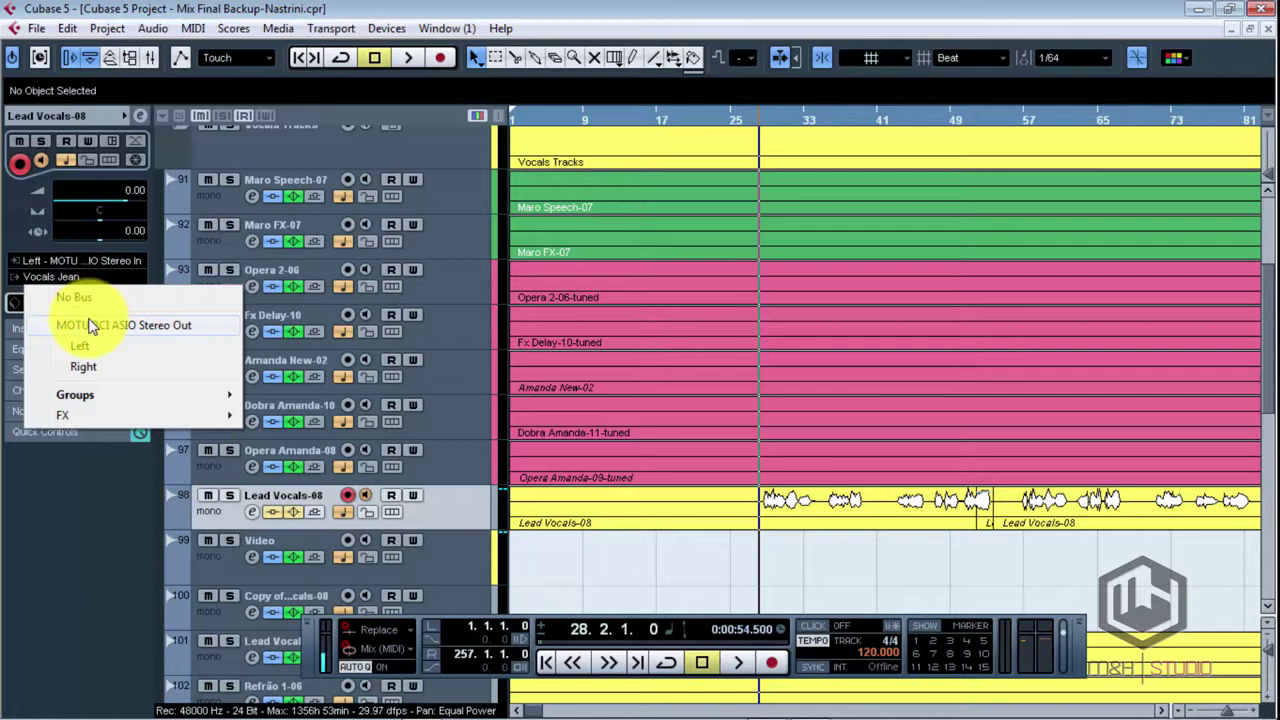
pyautogui.click(90, 325)
pyautogui.click(263, 530)
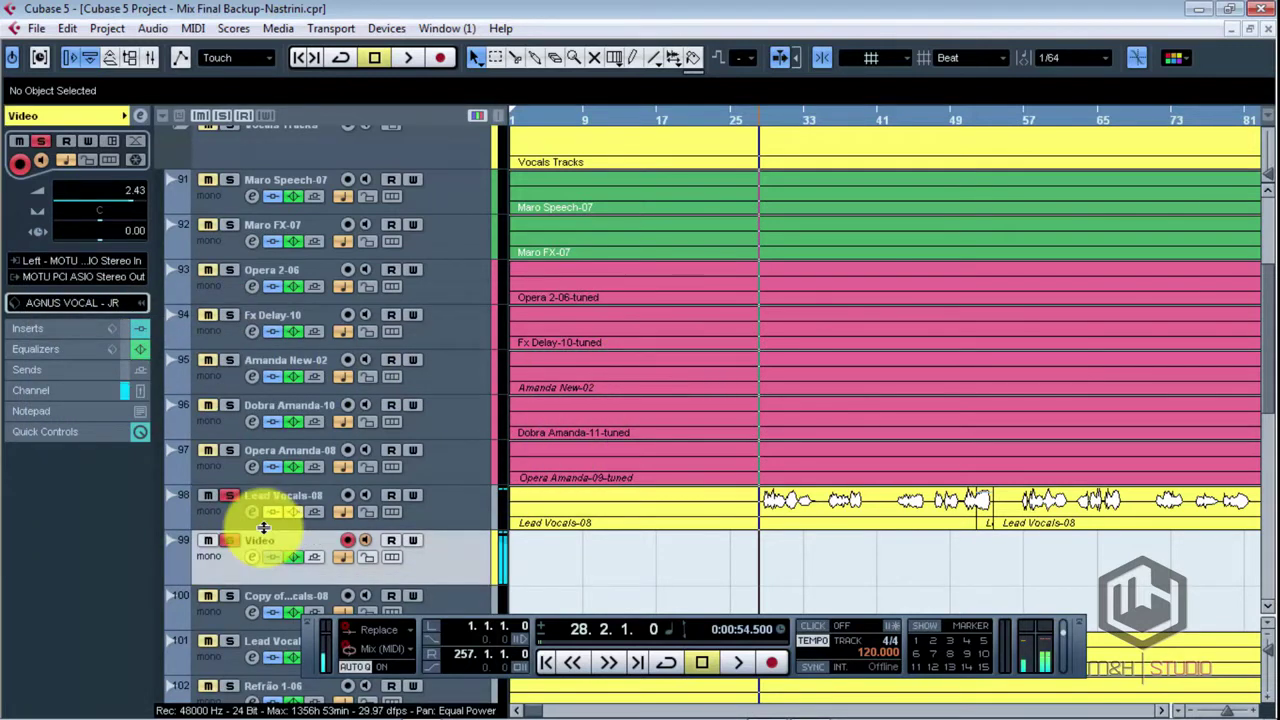
pyautogui.press('space')
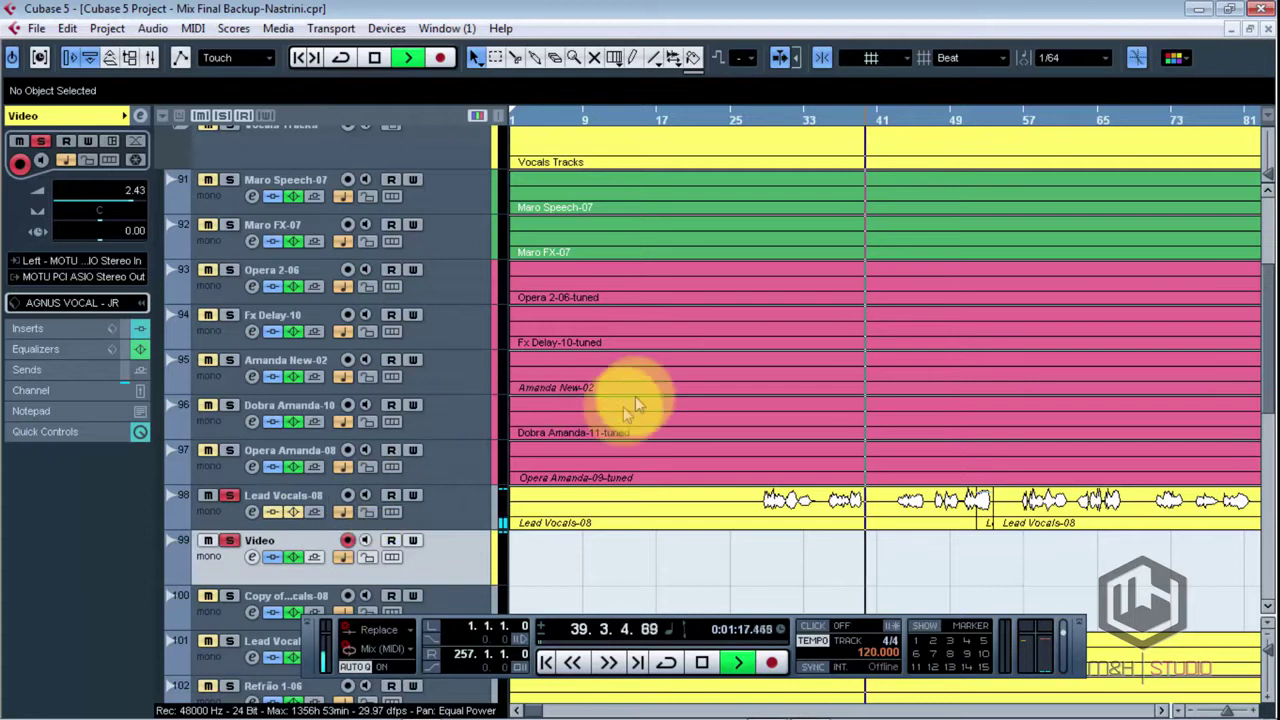
pyautogui.click(920, 393)
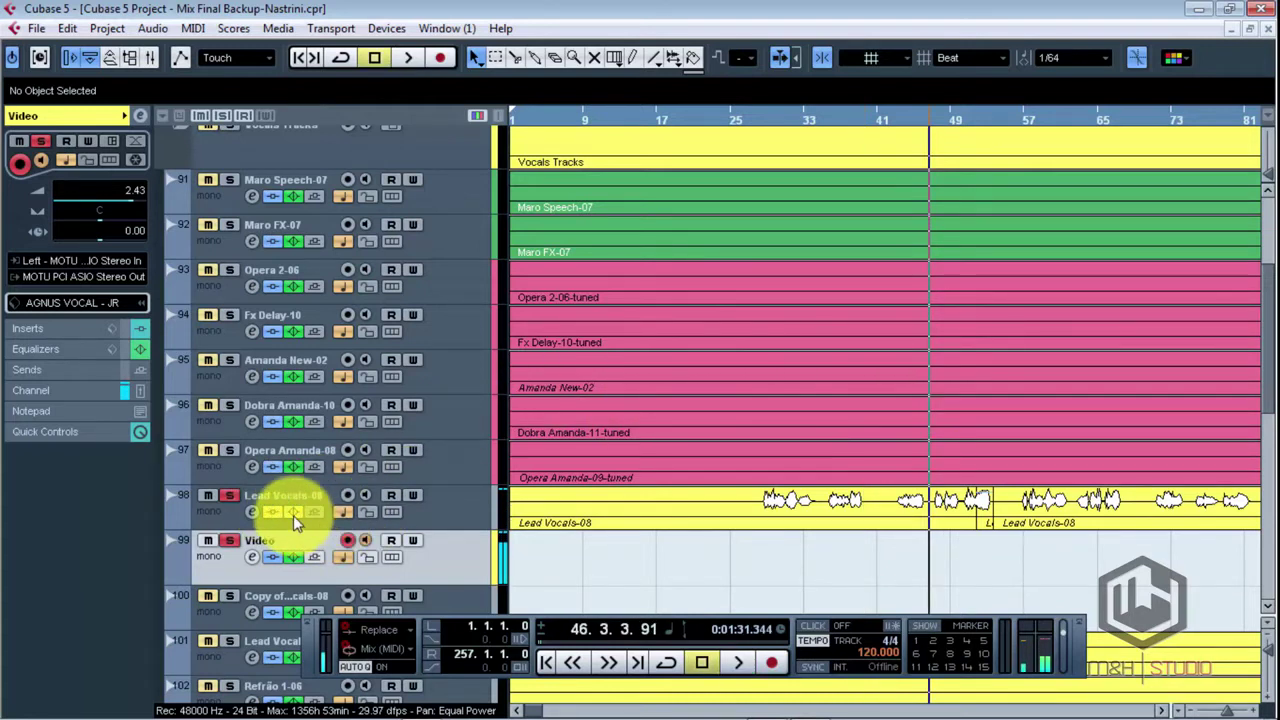
# - Restore Lead Vocals-08 to its vocals group with processing on, clear the solos and move the Video track above it
pyautogui.click(68, 278)
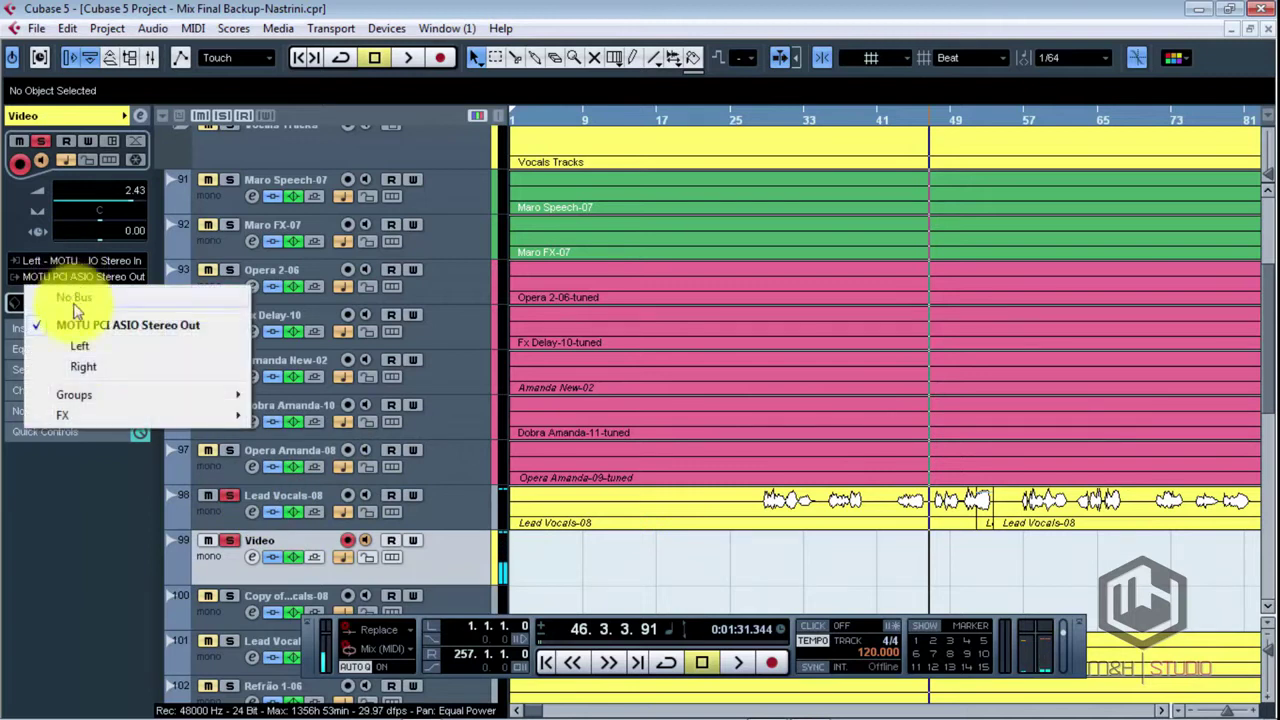
pyautogui.moveTo(188, 395)
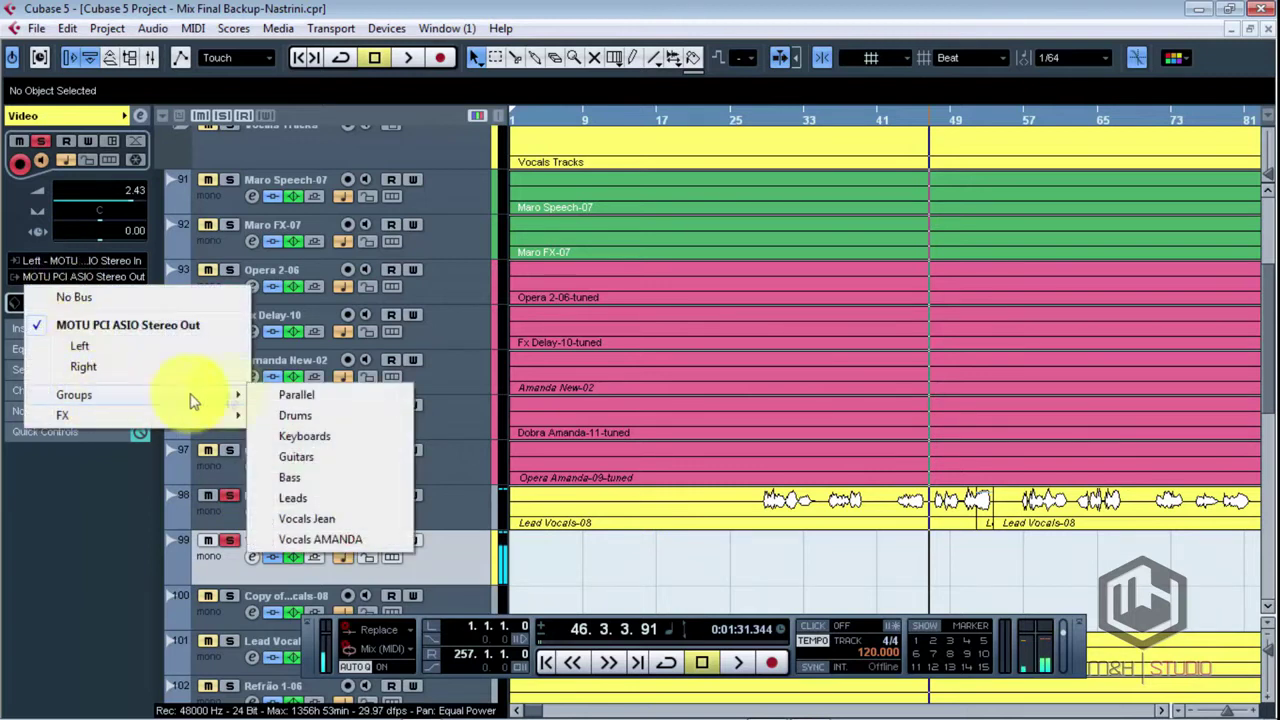
pyautogui.click(314, 525)
pyautogui.moveTo(340, 535); pyautogui.dragTo(446, 502)
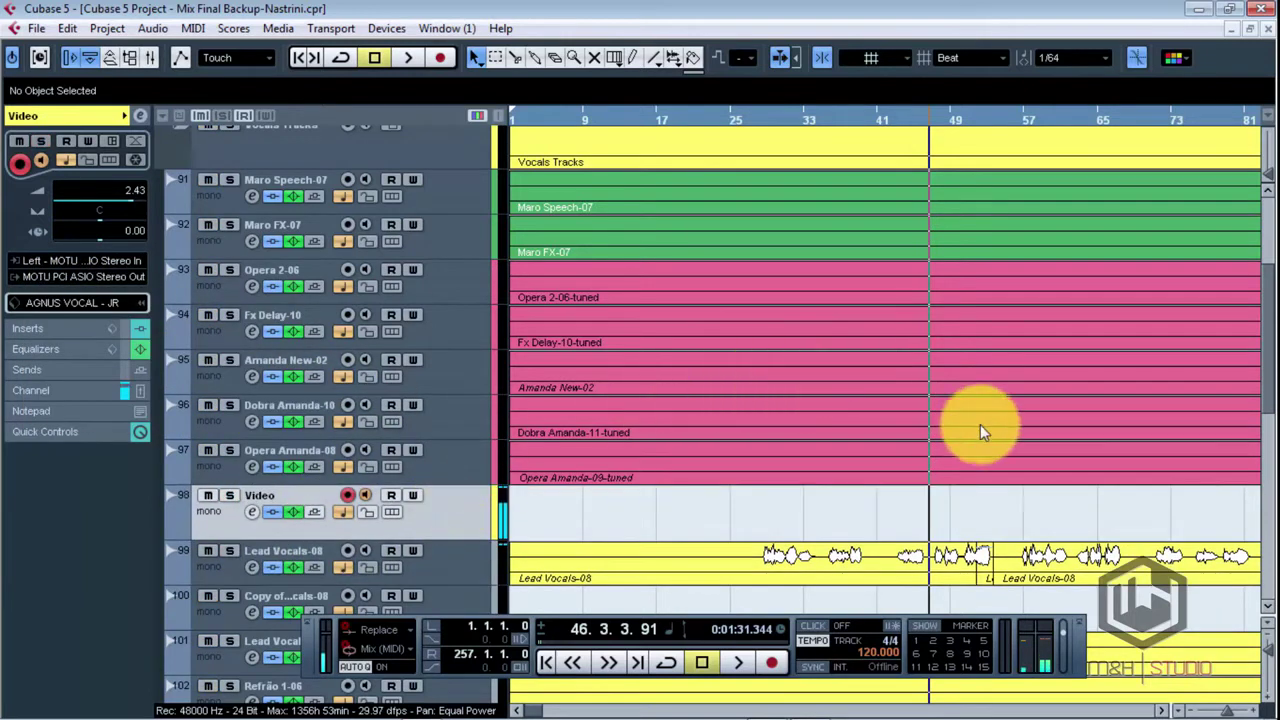
# - Review the insert effects on the vocal and FX channels at the end of the mixer, and close the mixer
pyautogui.moveTo(1266, 349); pyautogui.dragTo(1268, 418)
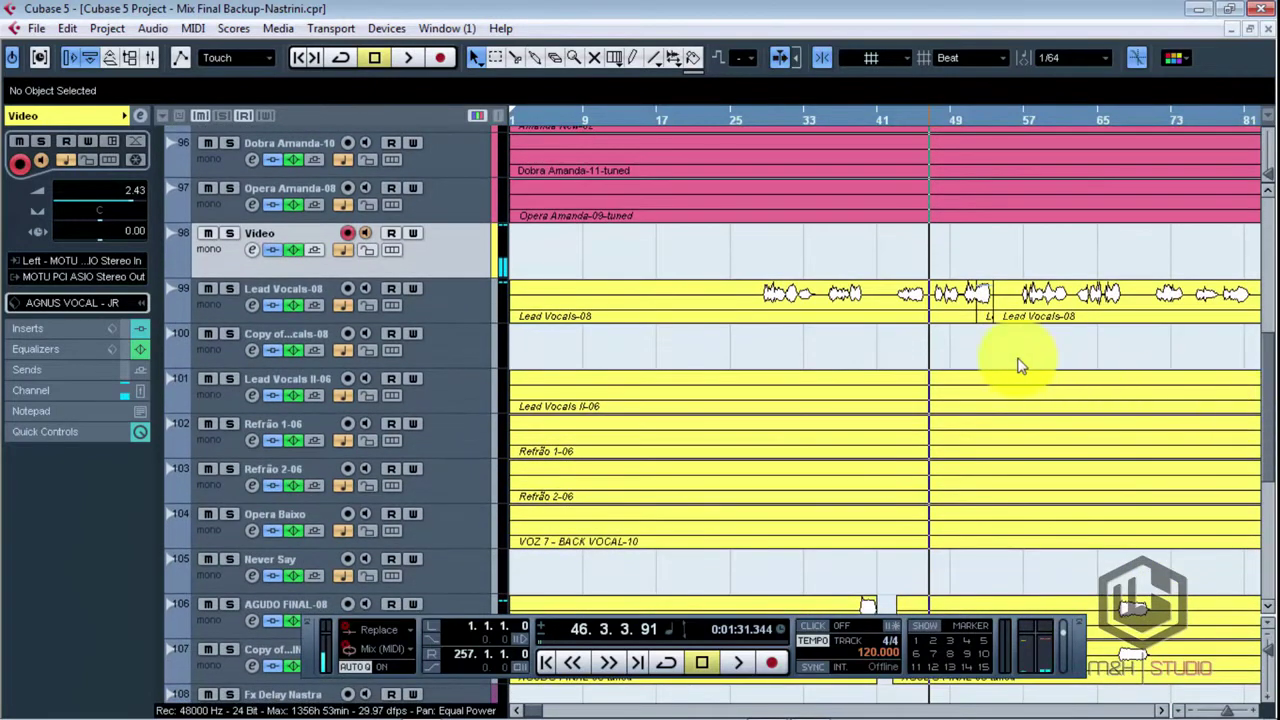
pyautogui.press('F3')
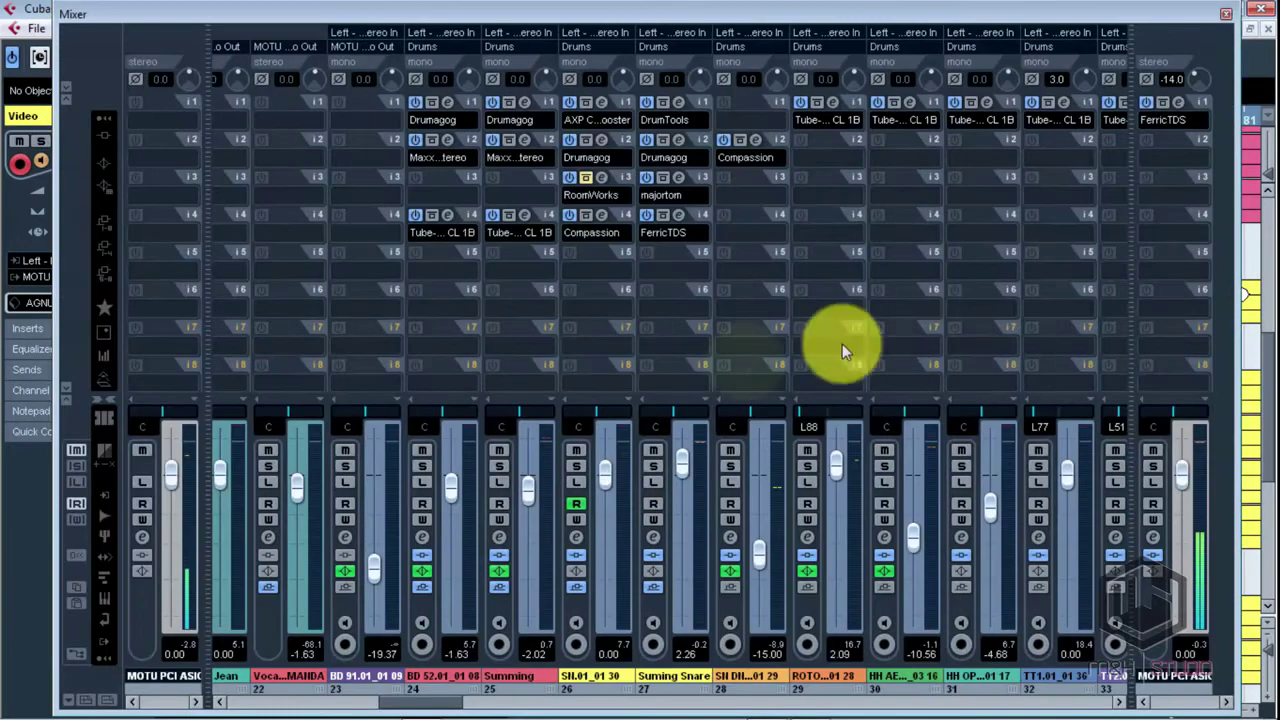
pyautogui.moveTo(445, 708); pyautogui.dragTo(1225, 700)
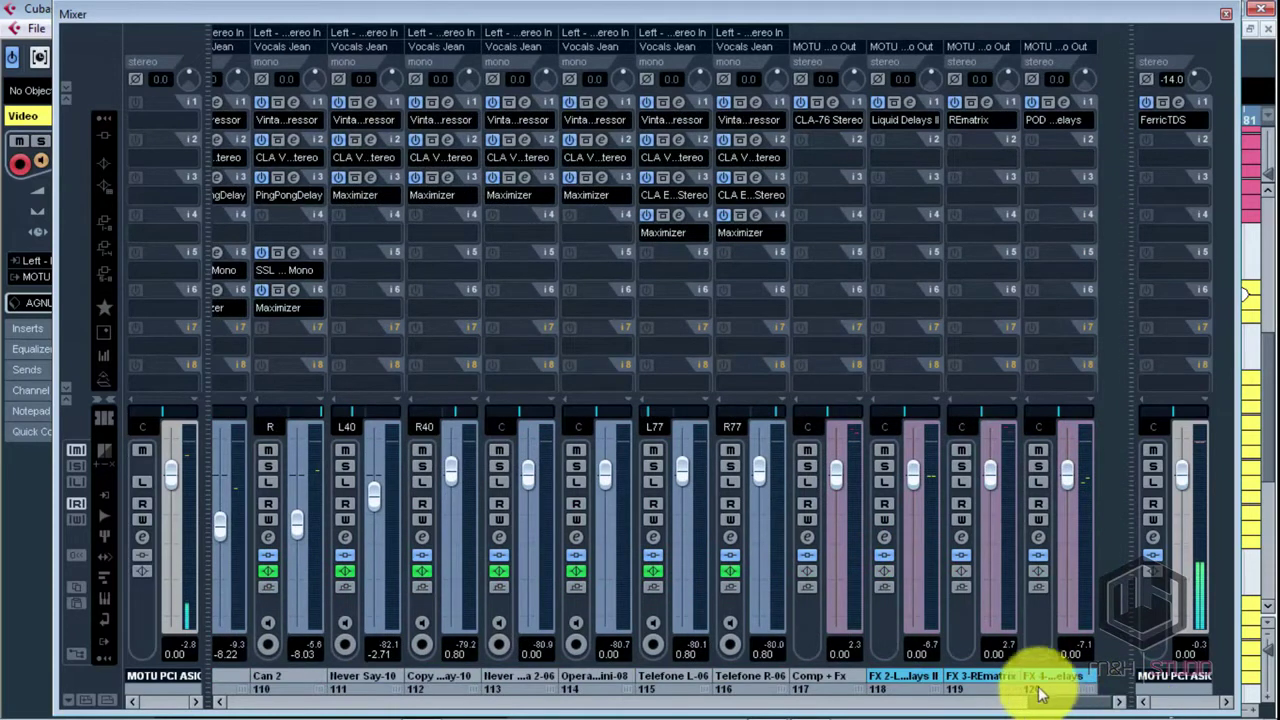
pyautogui.click(1226, 13)
# - Play the full mix with the processed vocals from bar 28
pyautogui.press('g')
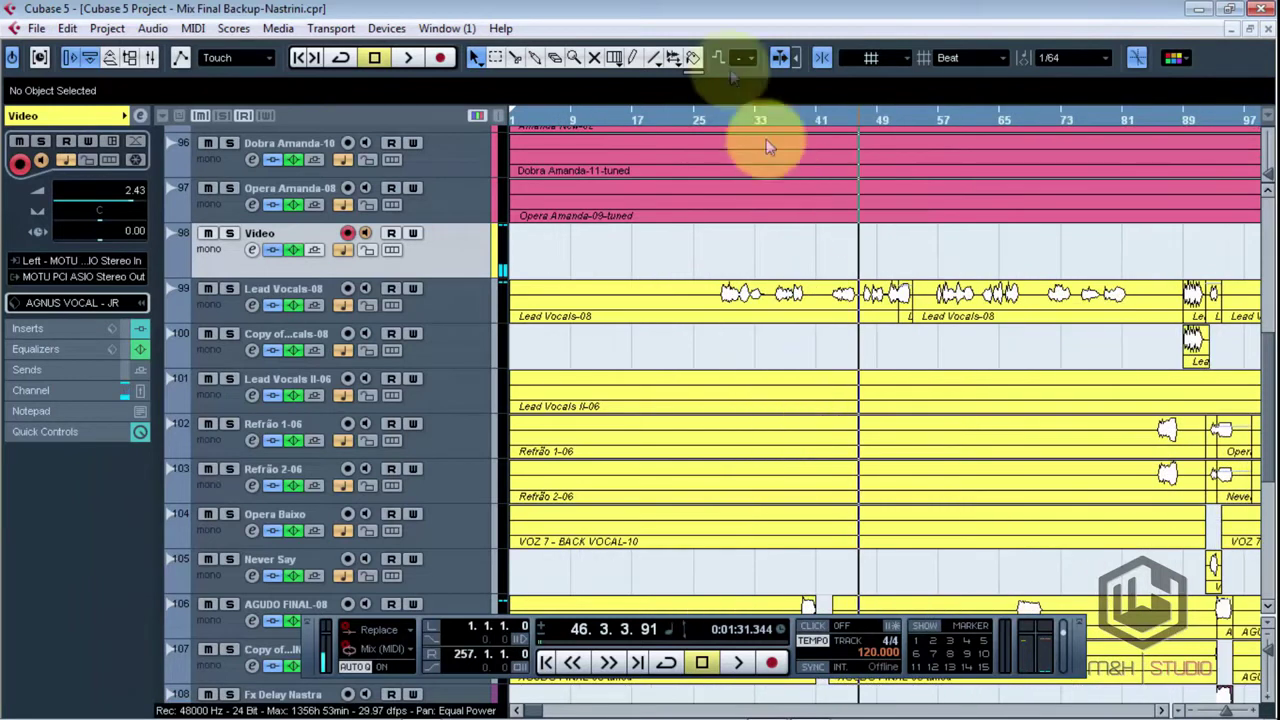
pyautogui.click(715, 120)
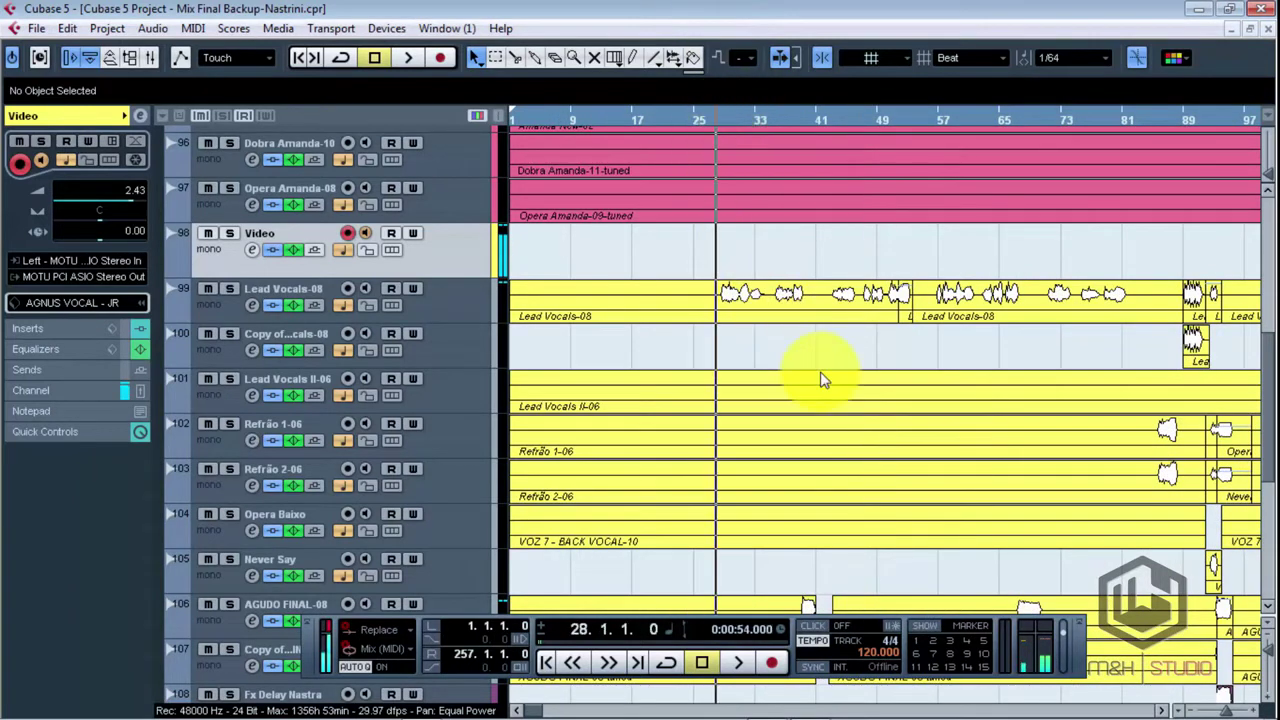
pyautogui.press('space')
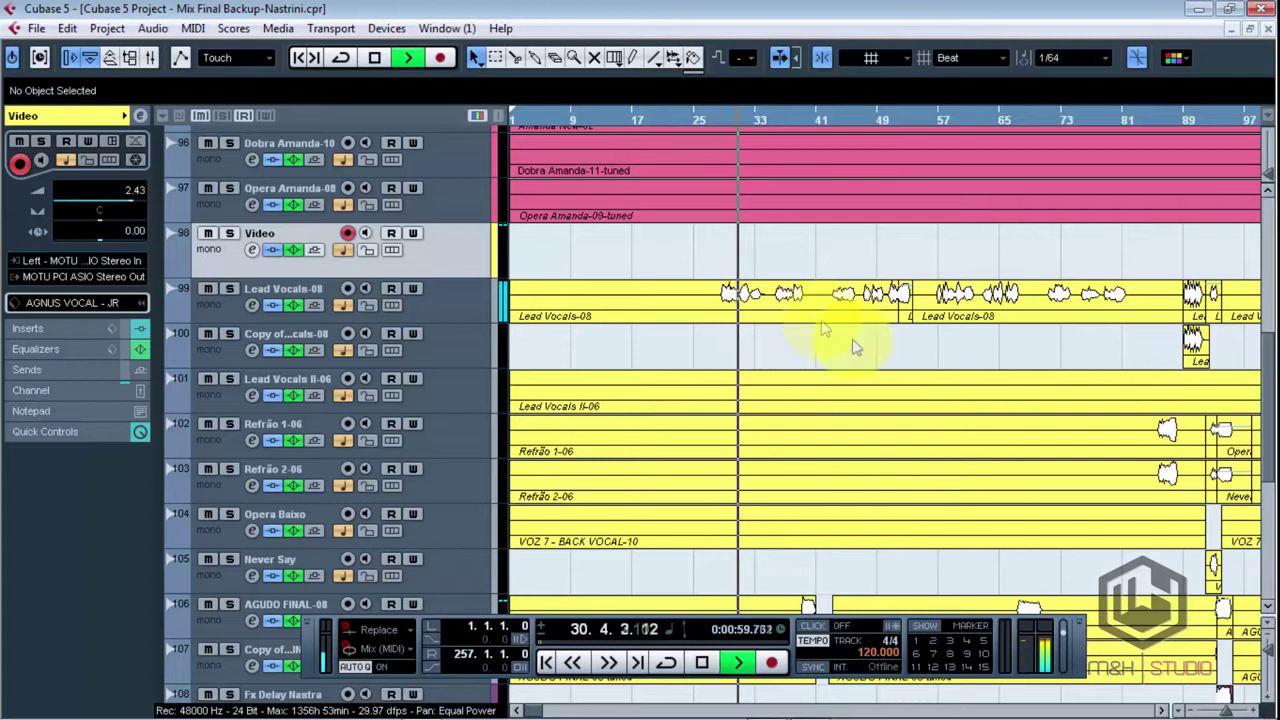
# - Examine the Lead Vocals-08 phrases up close and across the song while bars 31 to 42 play
pyautogui.press('g')
pyautogui.press('g')
pyautogui.press('g')
pyautogui.press('g')
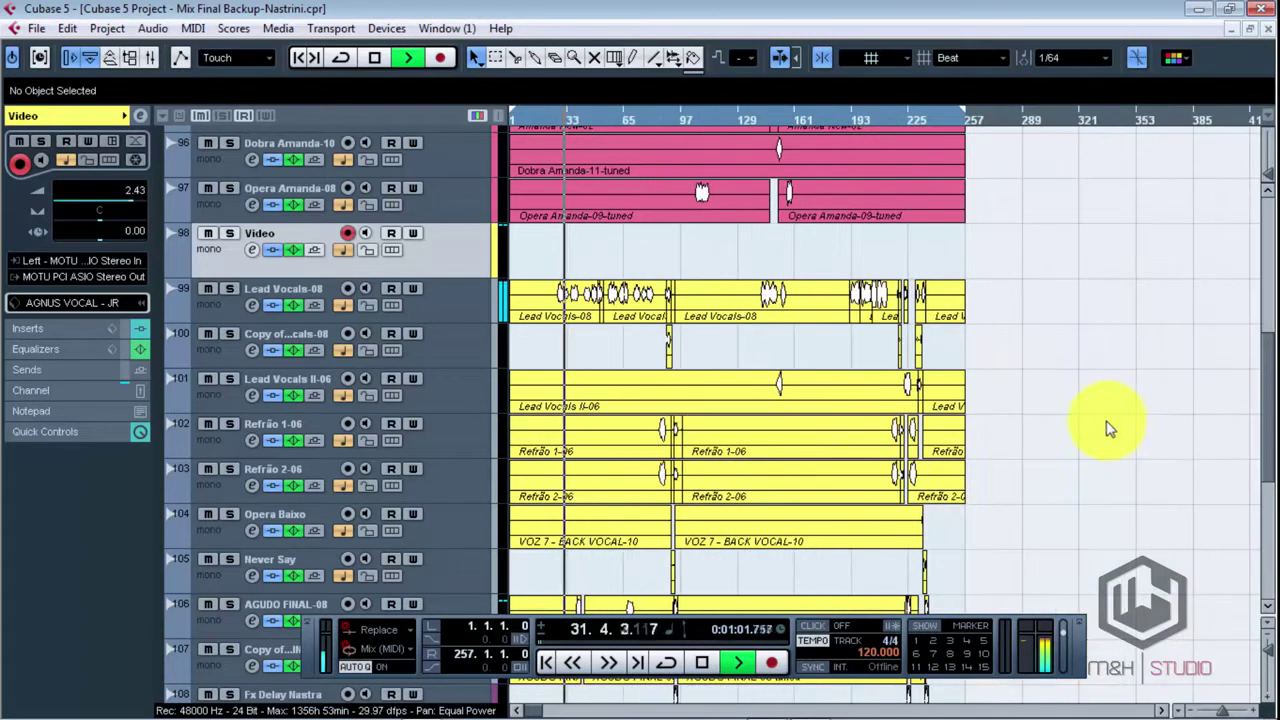
pyautogui.press('h')
pyautogui.press('h')
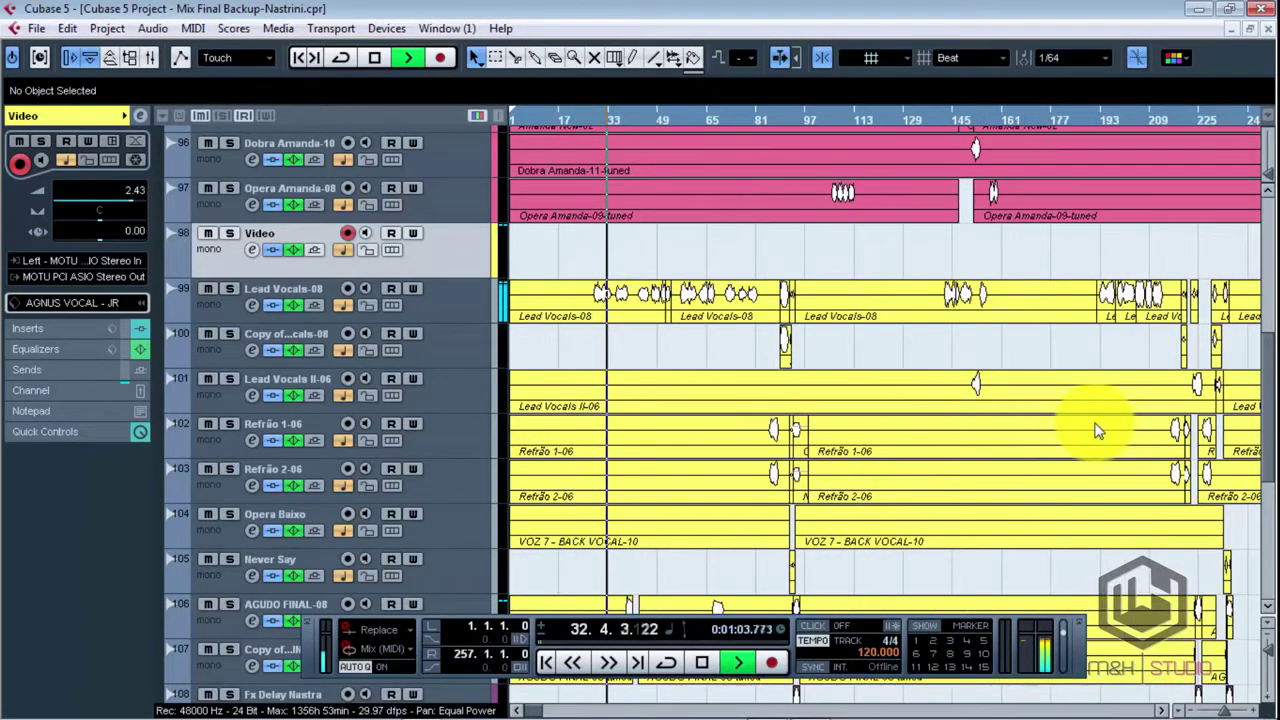
pyautogui.press('h')
pyautogui.press('h')
pyautogui.press('h')
pyautogui.press('h')
pyautogui.press('h')
pyautogui.press('h')
pyautogui.press('h')
pyautogui.press('h')
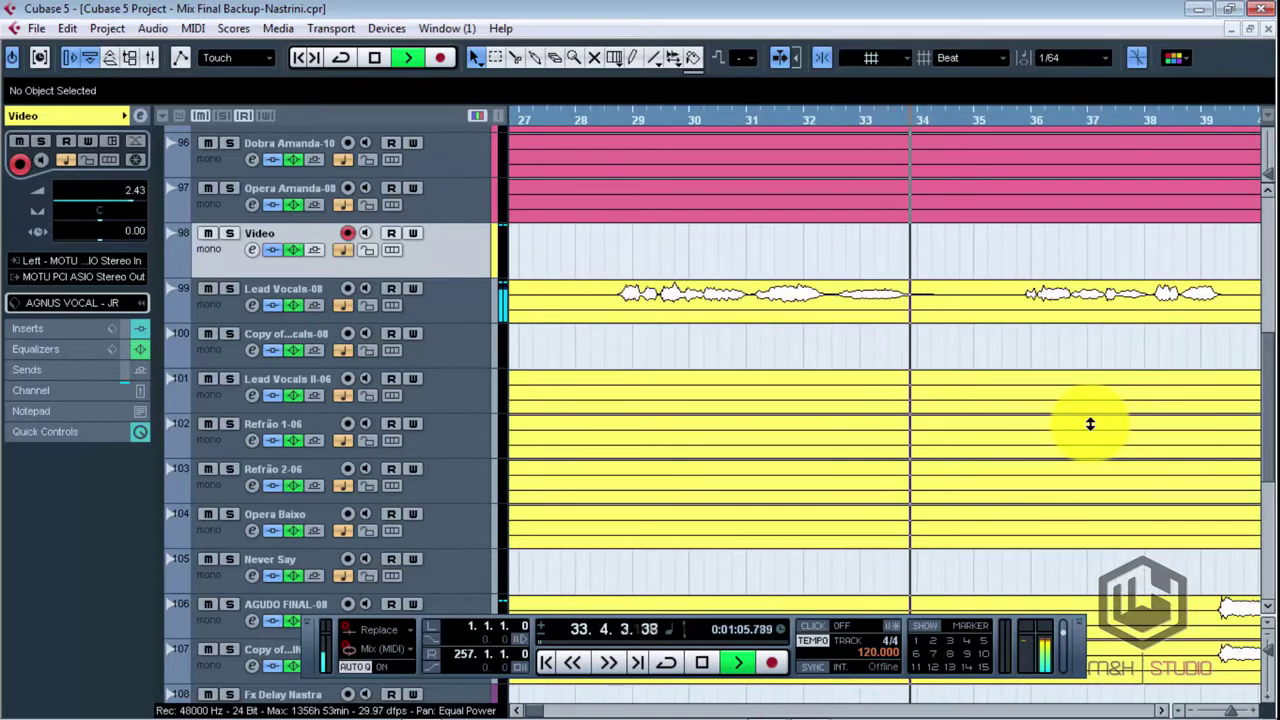
pyautogui.press('g')
pyautogui.press('g')
pyautogui.press('g')
pyautogui.press('g')
pyautogui.press('g')
pyautogui.press('g')
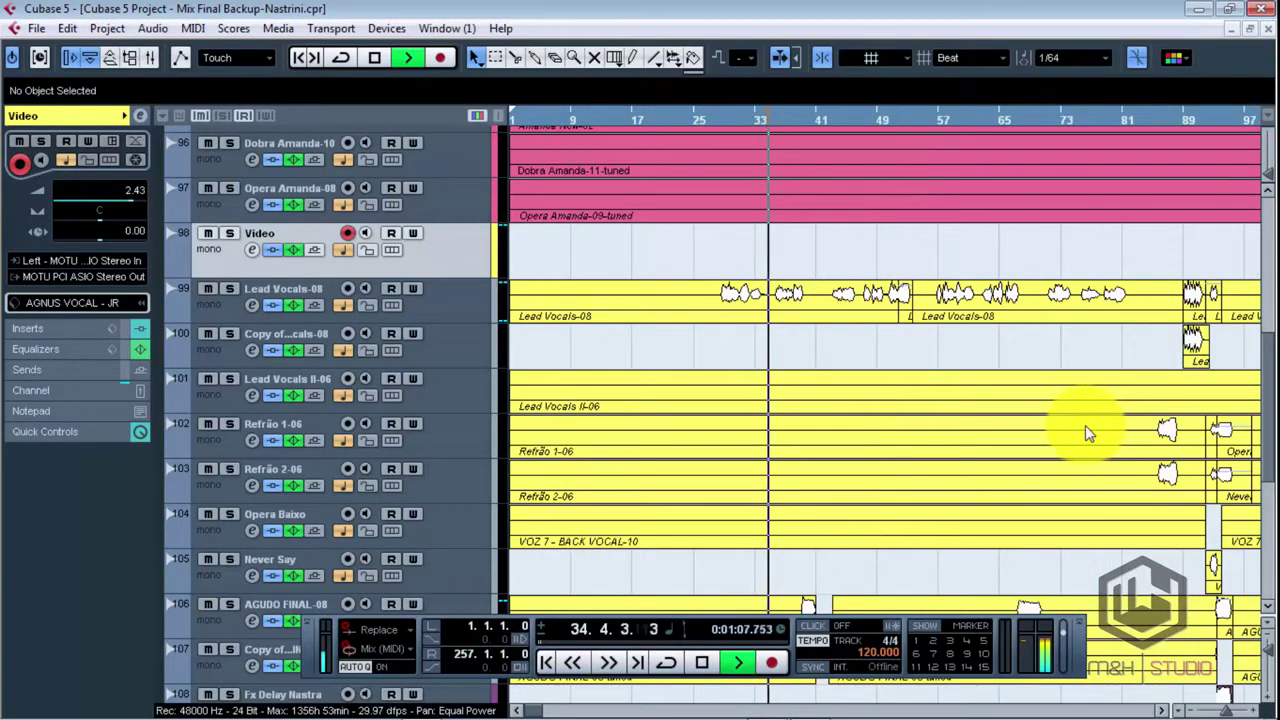
pyautogui.press('h')
pyautogui.press('h')
pyautogui.press('h')
pyautogui.press('h')
pyautogui.press('h')
pyautogui.press('h')
pyautogui.press('g')
pyautogui.press('g')
pyautogui.press('g')
pyautogui.press('g')
pyautogui.press('g')
pyautogui.press('g')
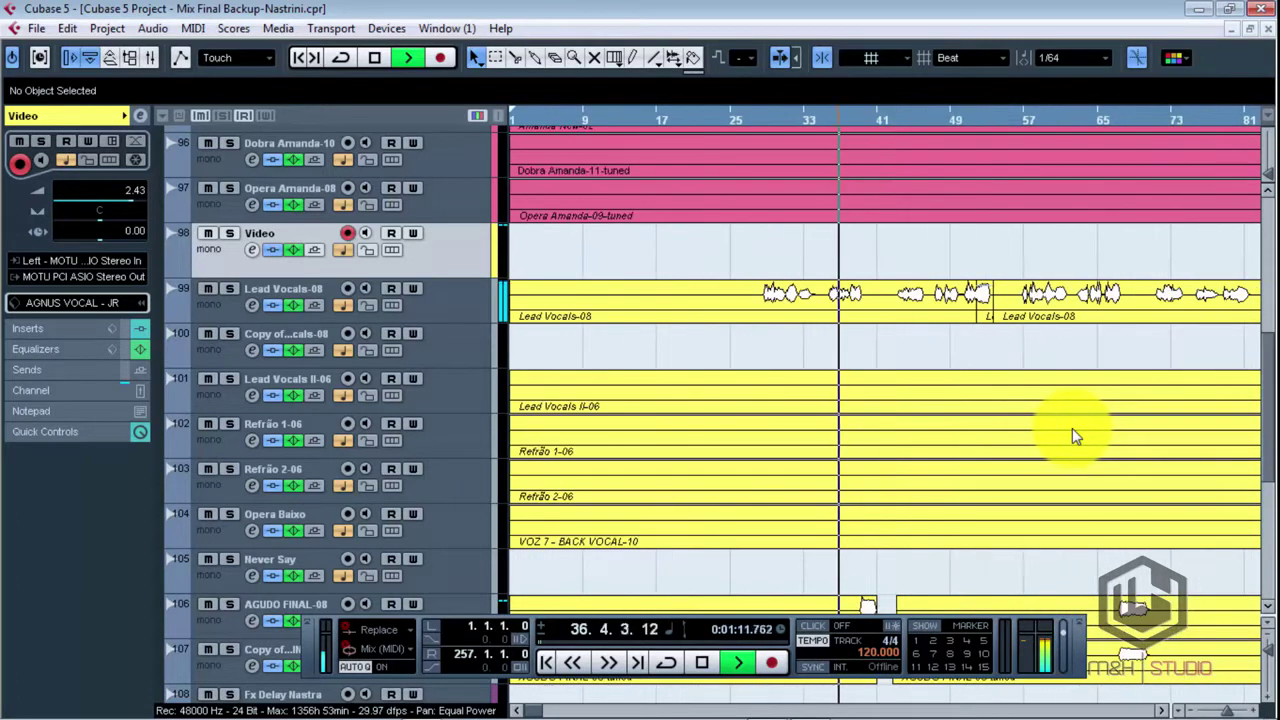
pyautogui.press('h')
pyautogui.press('h')
pyautogui.press('h')
pyautogui.press('h')
pyautogui.press('h')
pyautogui.press('h')
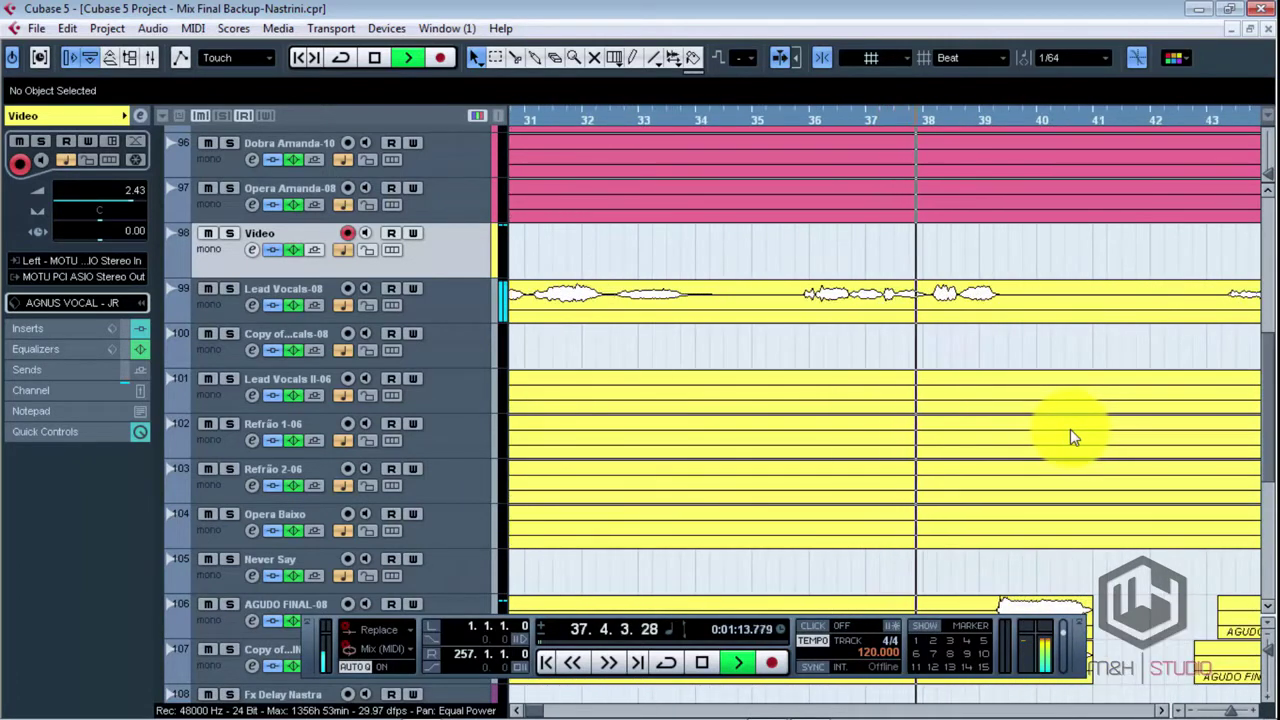
pyautogui.press('g')
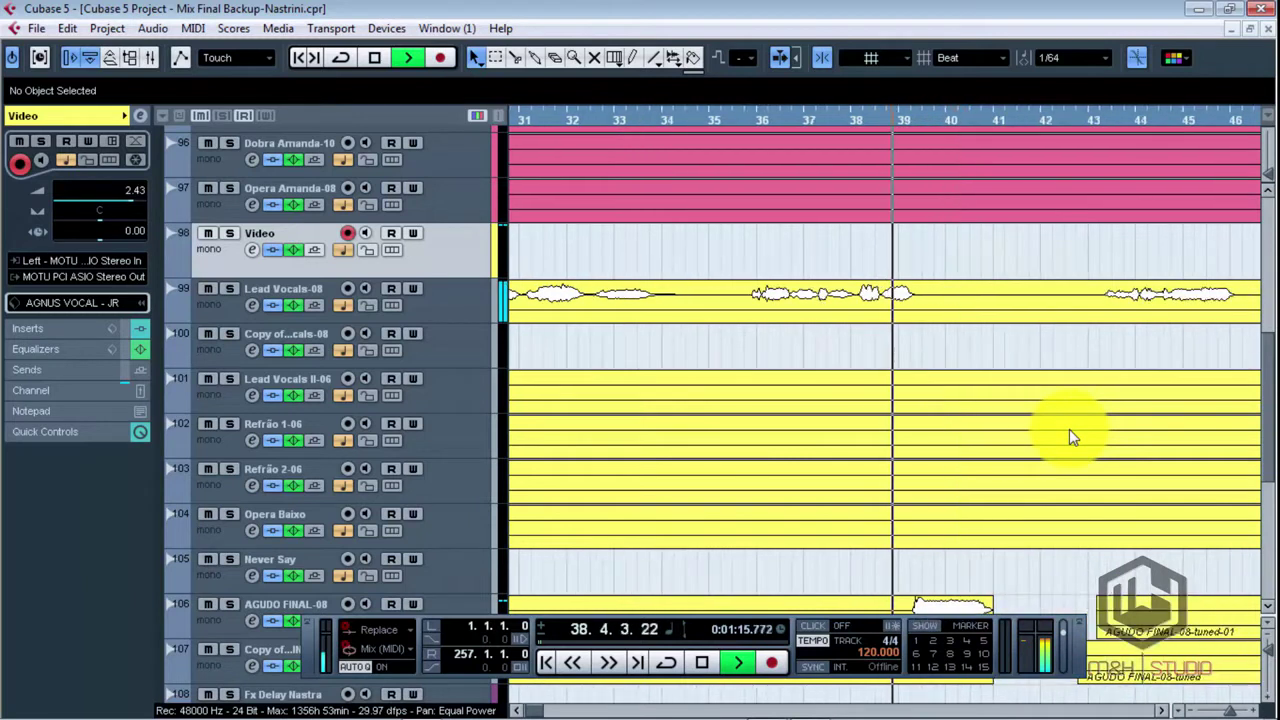
pyautogui.press('g')
pyautogui.press('g')
pyautogui.press('g')
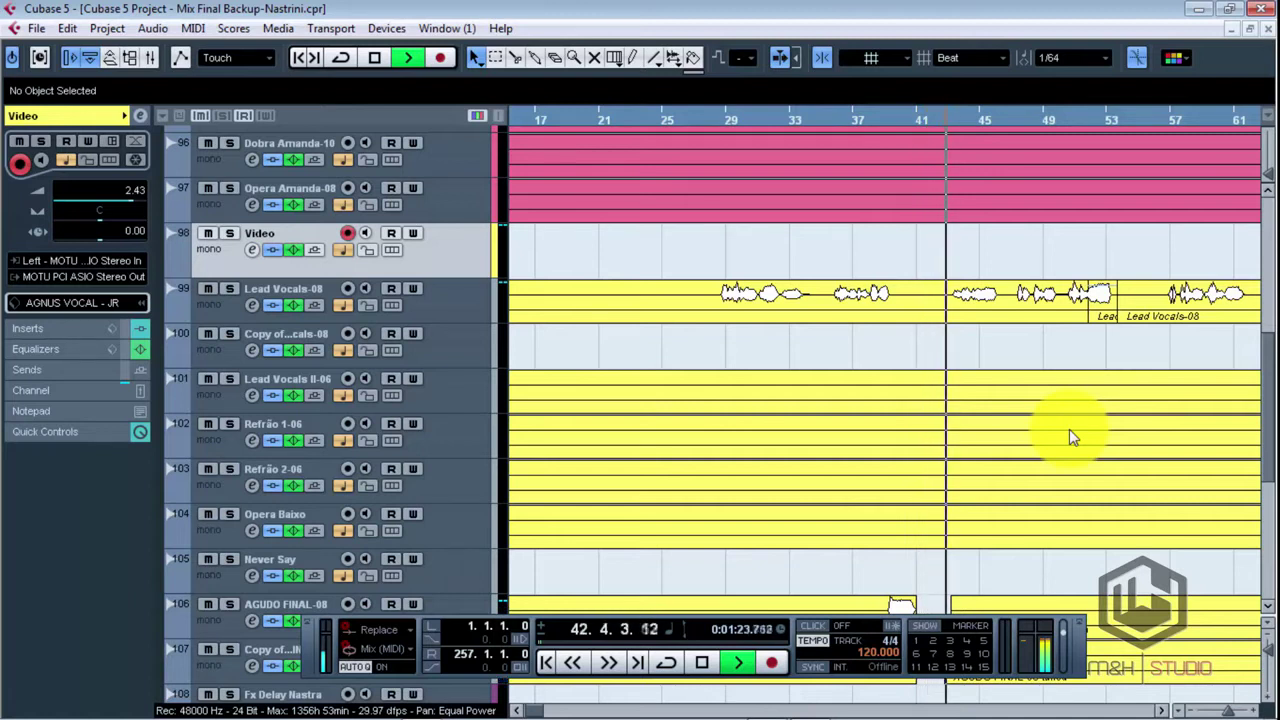
# - Examine the lead and backing vocal tracks from Lead Vocals-08 down to AGUDO FINAL-08 as bars 43 to 47 play
pyautogui.press('g')
pyautogui.press('g')
pyautogui.press('g')
pyautogui.press('g')
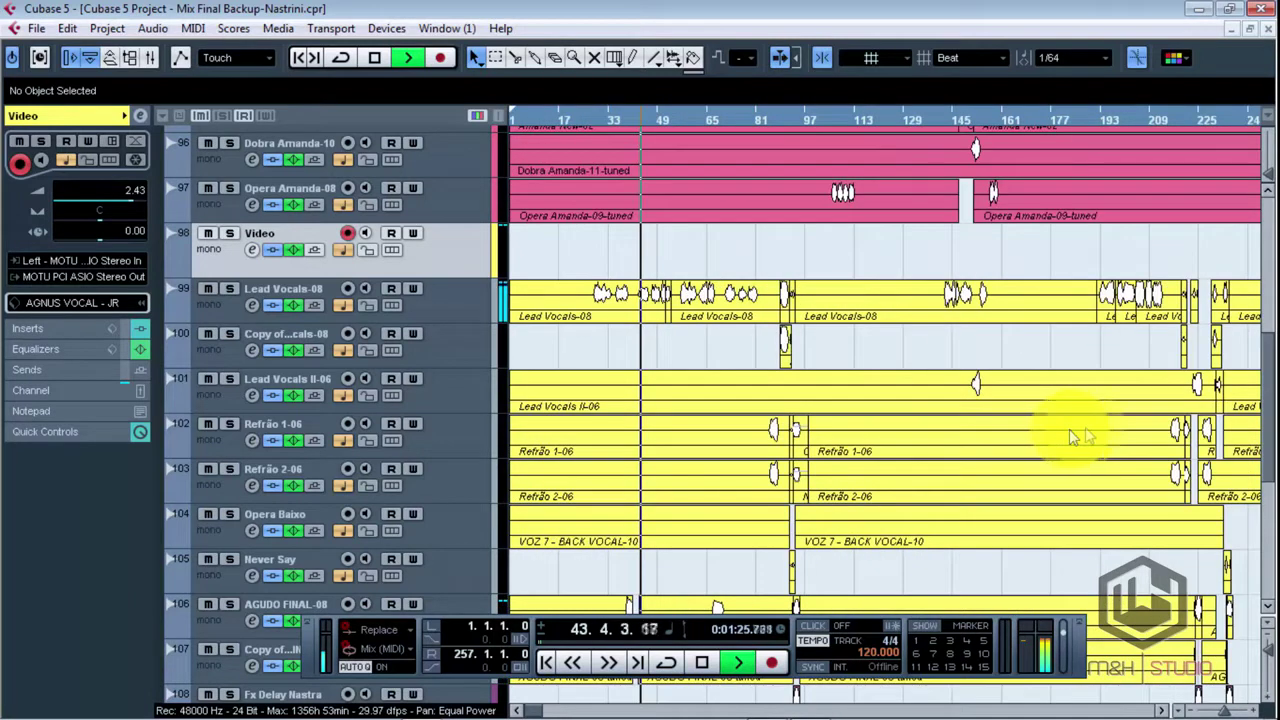
pyautogui.scroll(-5, 1266, 500)
pyautogui.moveTo(1266, 500); pyautogui.dragTo(1255, 375)
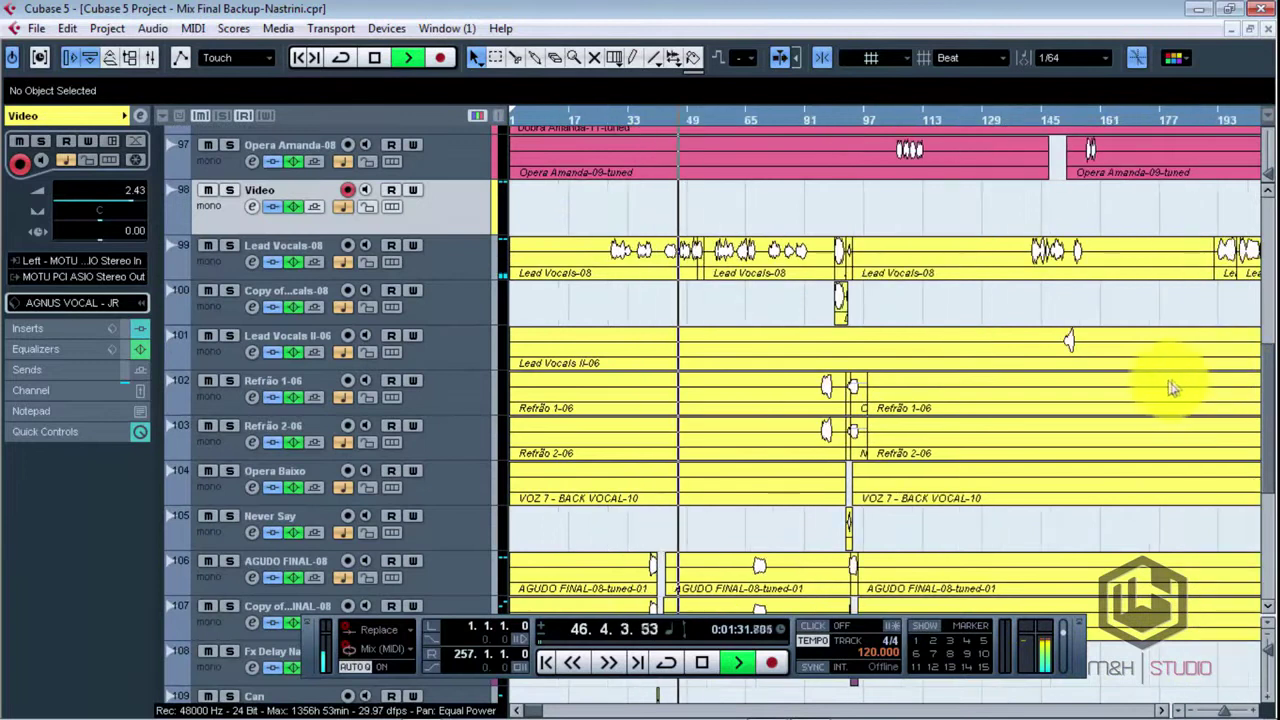
pyautogui.press('h')
pyautogui.press('h')
pyautogui.press('h')
pyautogui.press('h')
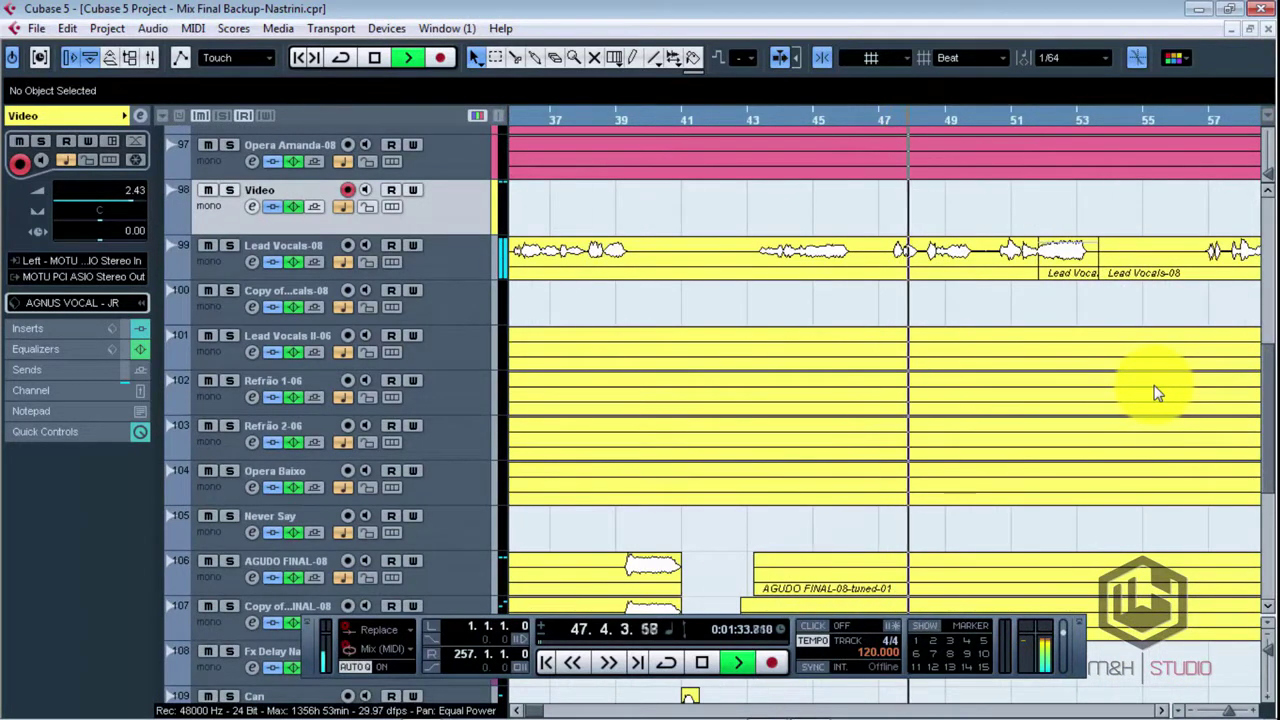
# - Examine the lead and backing vocal phrases across the song as the full mix plays on from bar 47
pyautogui.press('g')
pyautogui.press('g')
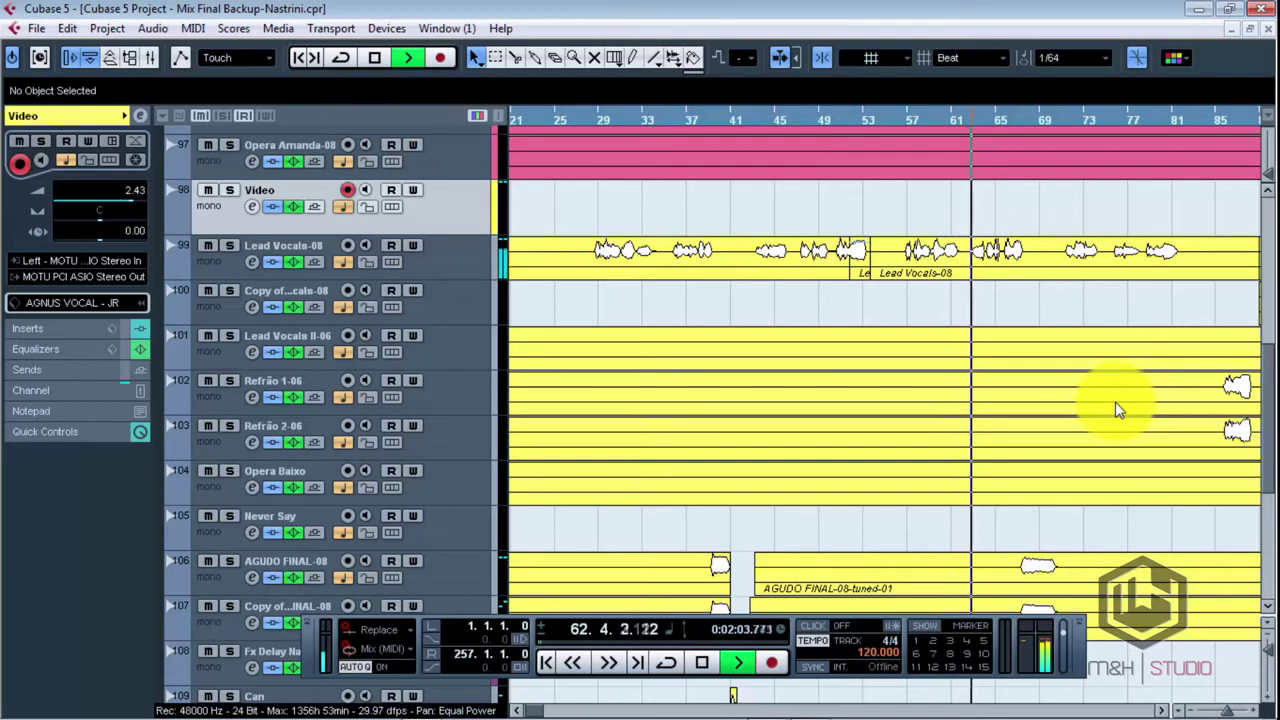
pyautogui.press('g')
pyautogui.press('h')
pyautogui.press('h')
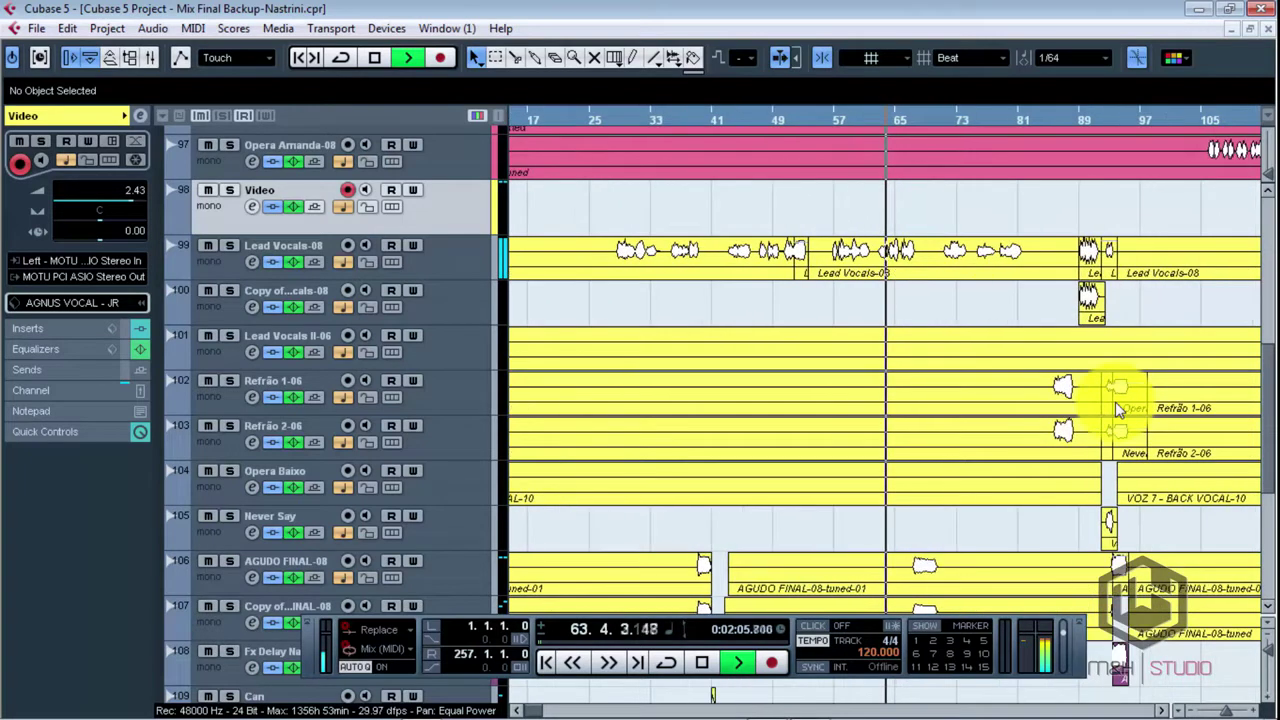
pyautogui.press('g')
pyautogui.press('g')
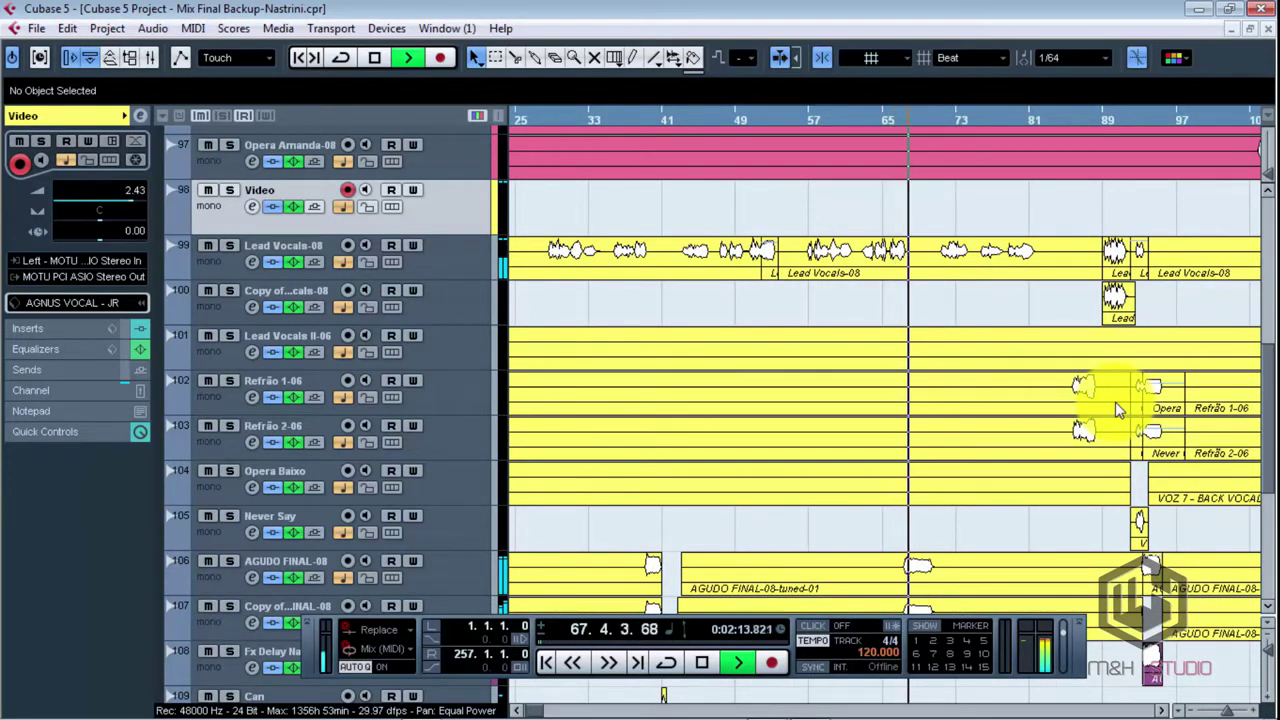
# - Examine the AGUDO FINAL-08 phrase near bar 68 up close and in context during playback, and stop at bar 74
pyautogui.press('h')
pyautogui.press('h')
pyautogui.press('h')
pyautogui.press('h')
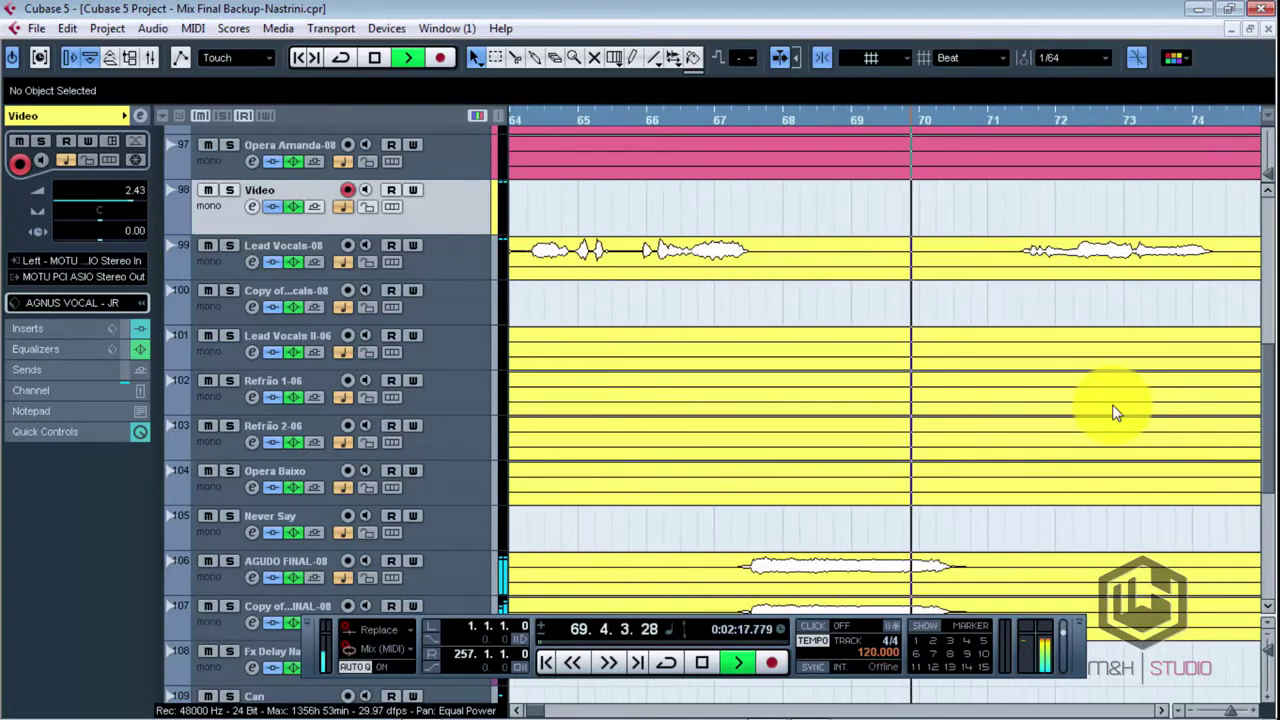
pyautogui.press('g')
pyautogui.press('g')
pyautogui.press('g')
pyautogui.press('g')
pyautogui.press('g')
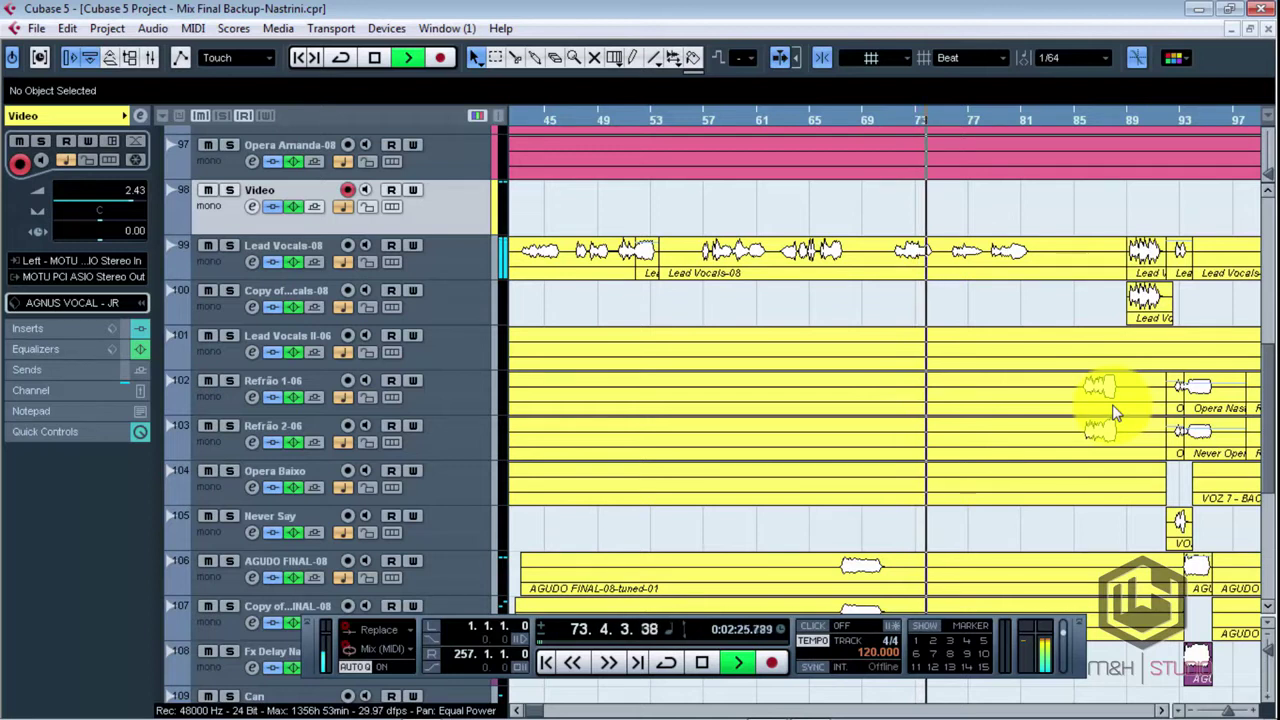
pyautogui.press('space')
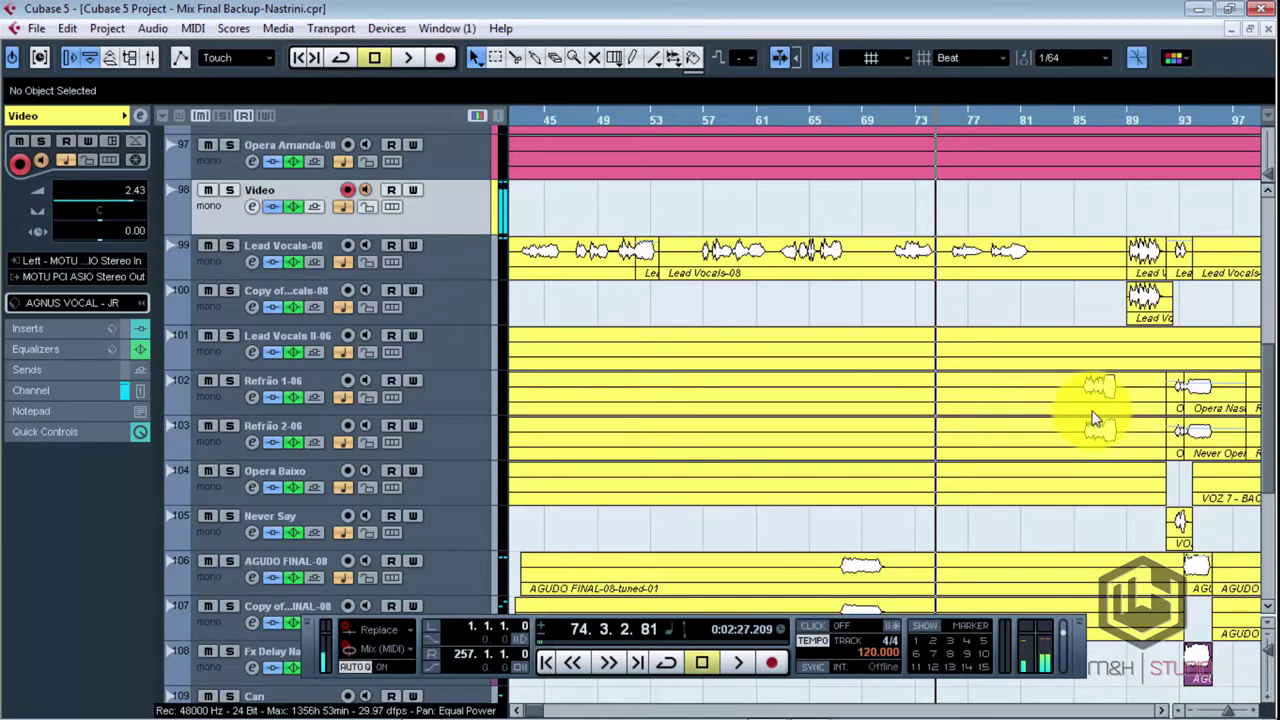
# - Review the insert effects on the last vocal and FX channels in the mixer, and close the mixer
pyautogui.press('F3')
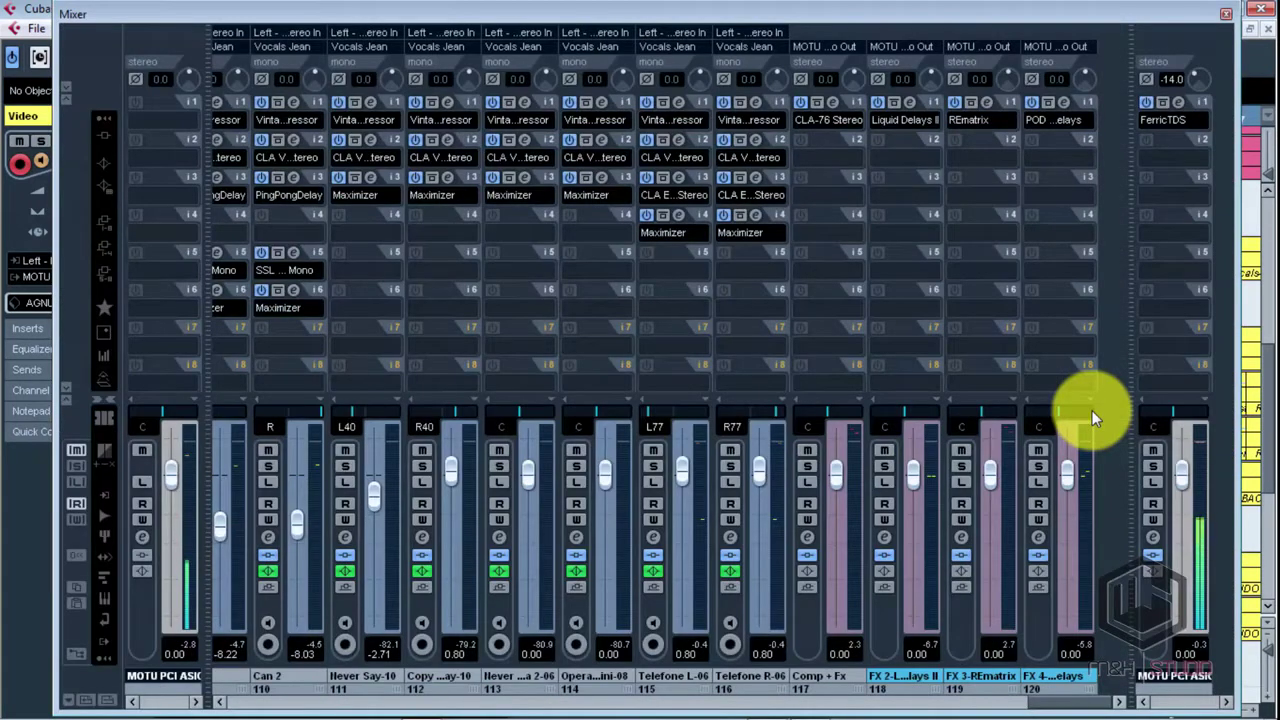
pyautogui.moveTo(1077, 708); pyautogui.dragTo(1118, 705)
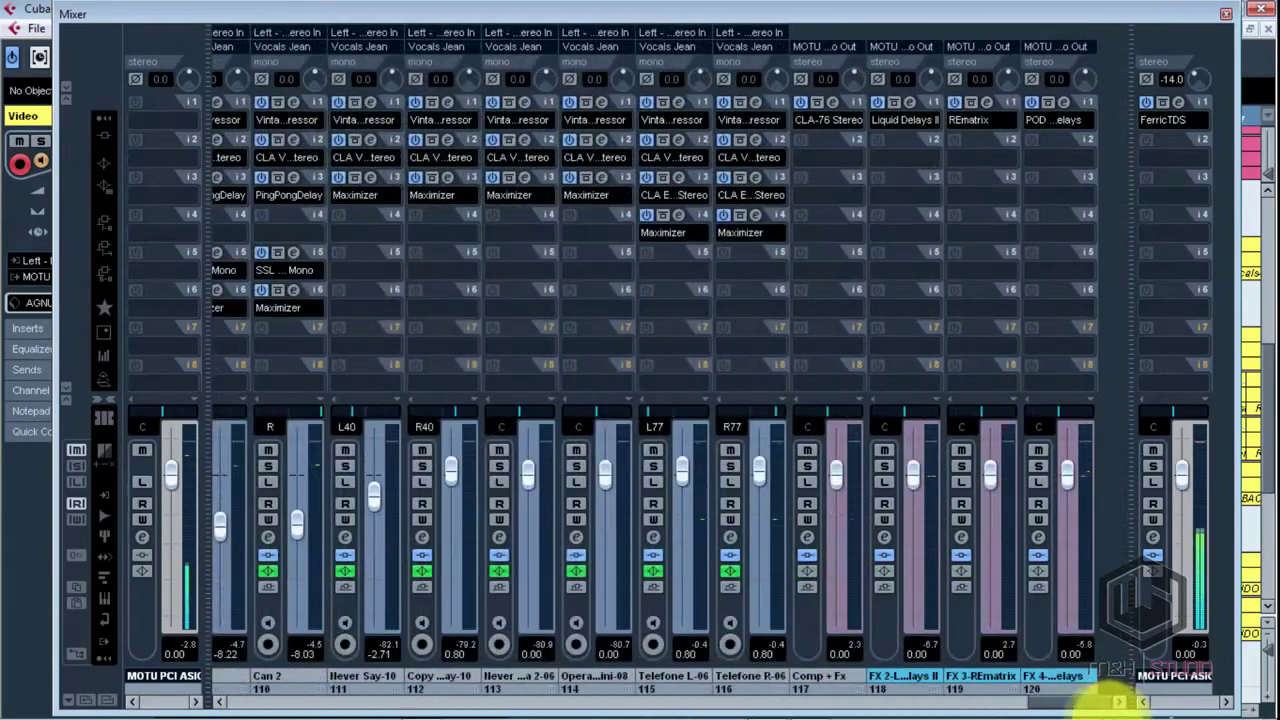
pyautogui.click(1226, 14)
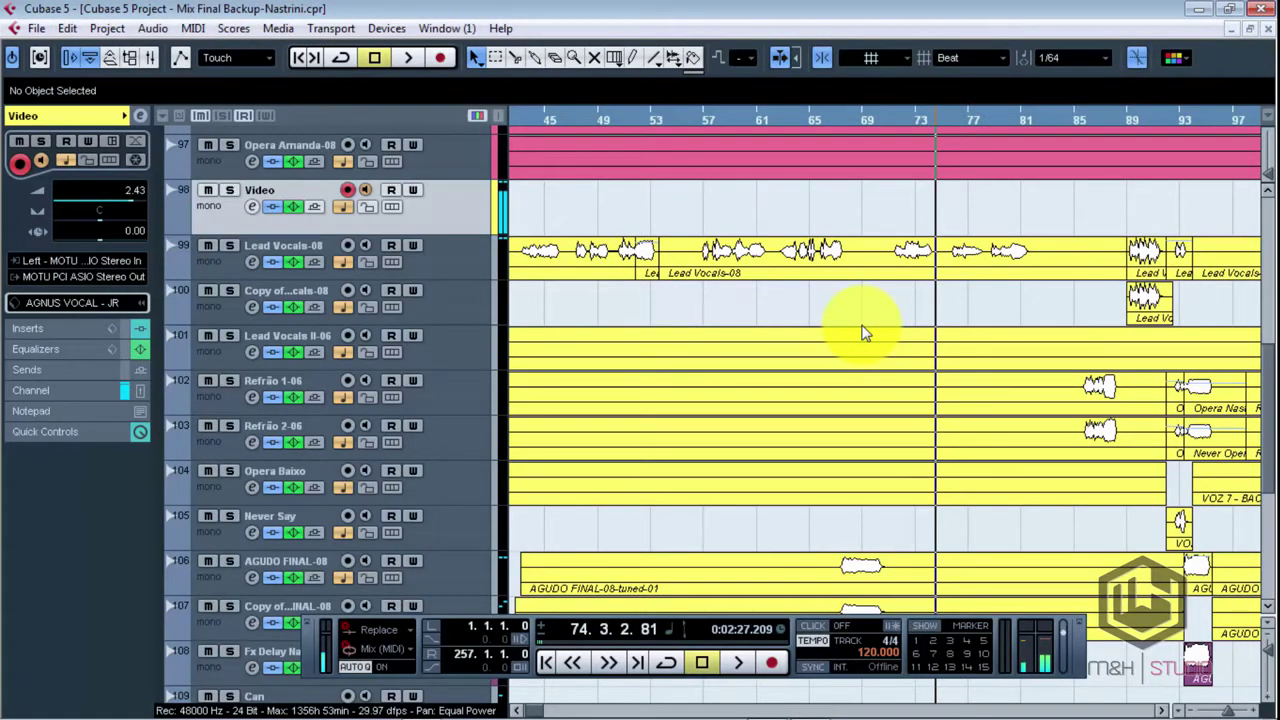
# - Return to the start of the song and review the track folders and vocal tracks across the whole arrangement
pyautogui.press('g')
pyautogui.press('g')
pyautogui.press('g')
pyautogui.press('g')
pyautogui.press('g')
pyautogui.press('g')
pyautogui.press('Home')
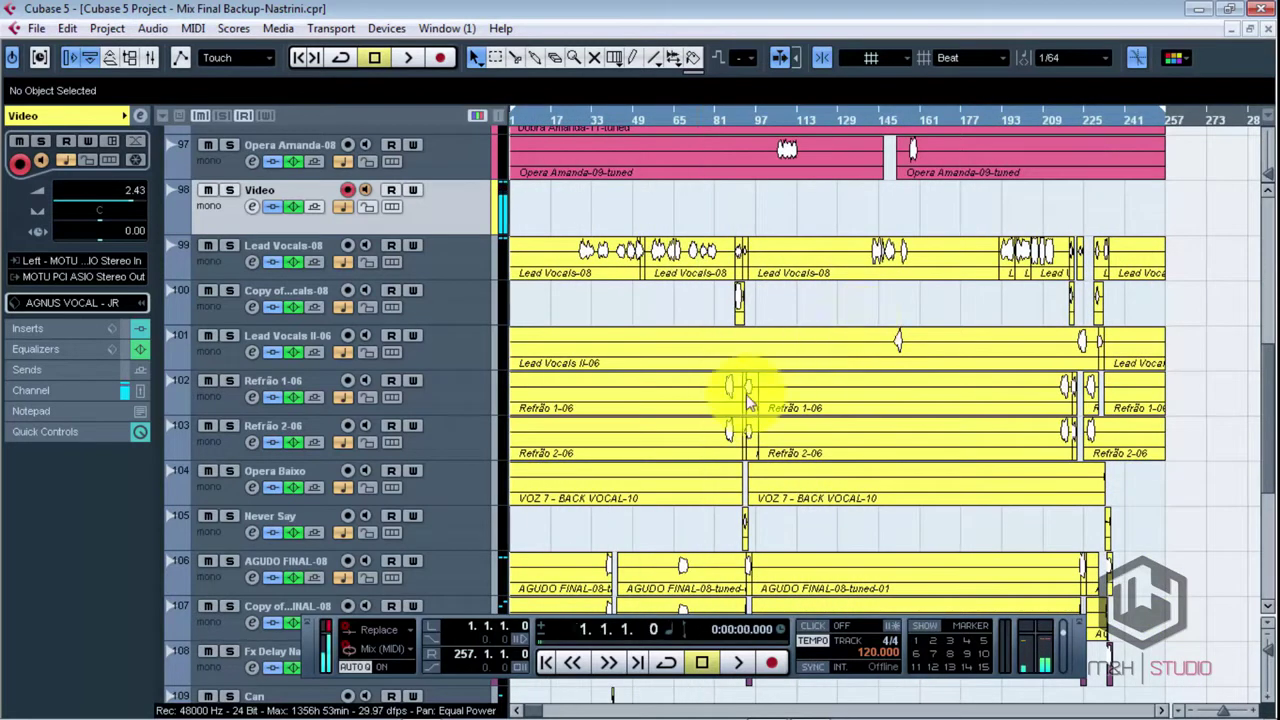
pyautogui.moveTo(1268, 408); pyautogui.dragTo(1263, 232)
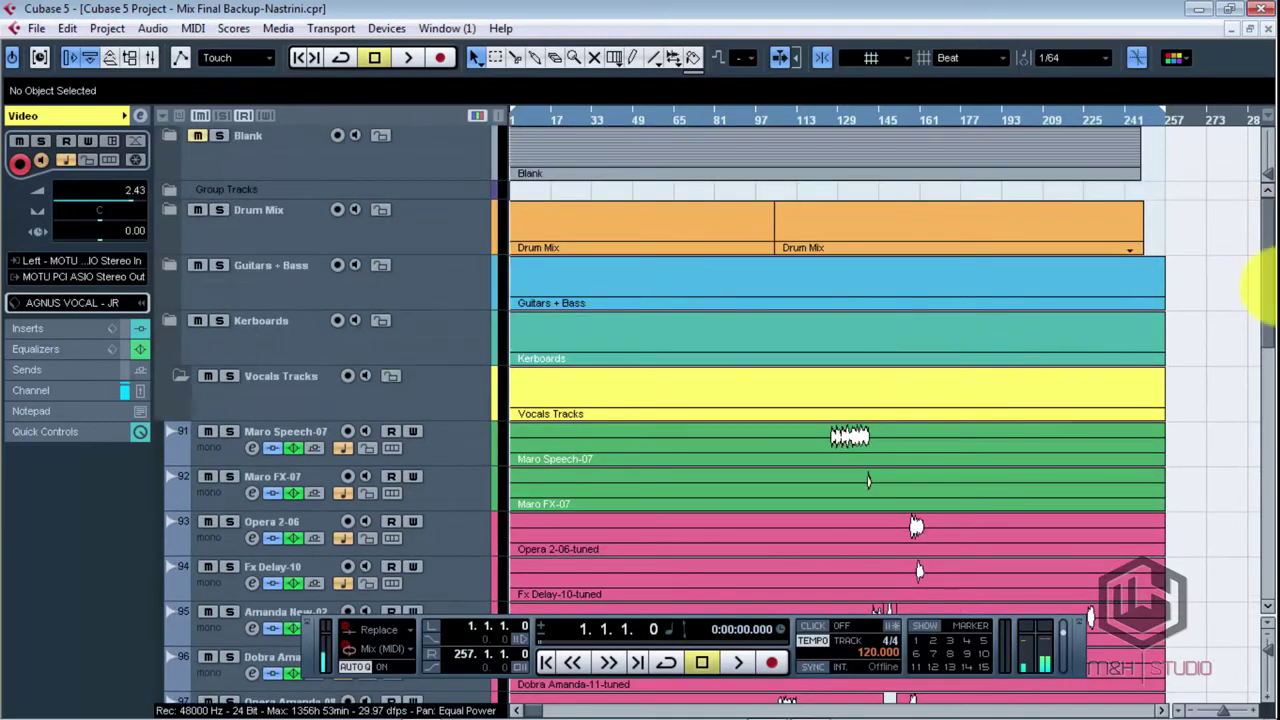
pyautogui.moveTo(1270, 288); pyautogui.dragTo(1266, 438)
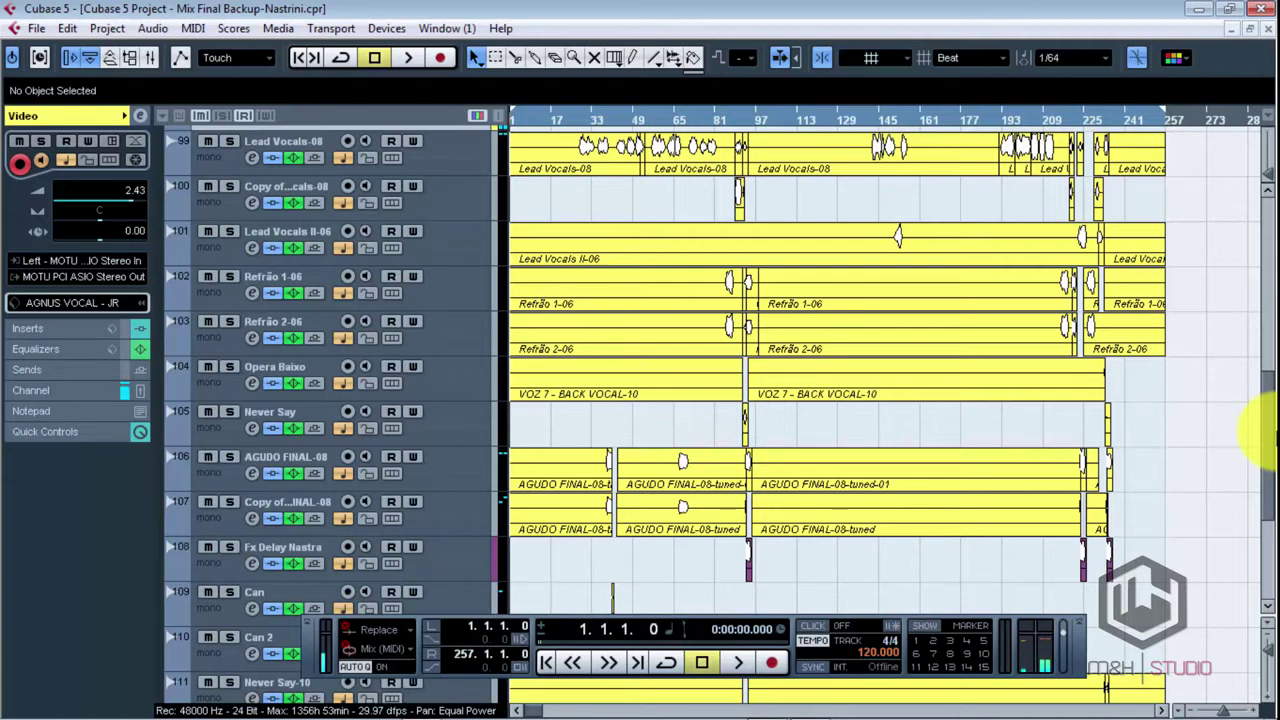
# - Move the Video track to the top of the Vocals Tracks folder, above the speech track
pyautogui.moveTo(1270, 415); pyautogui.dragTo(1258, 318)
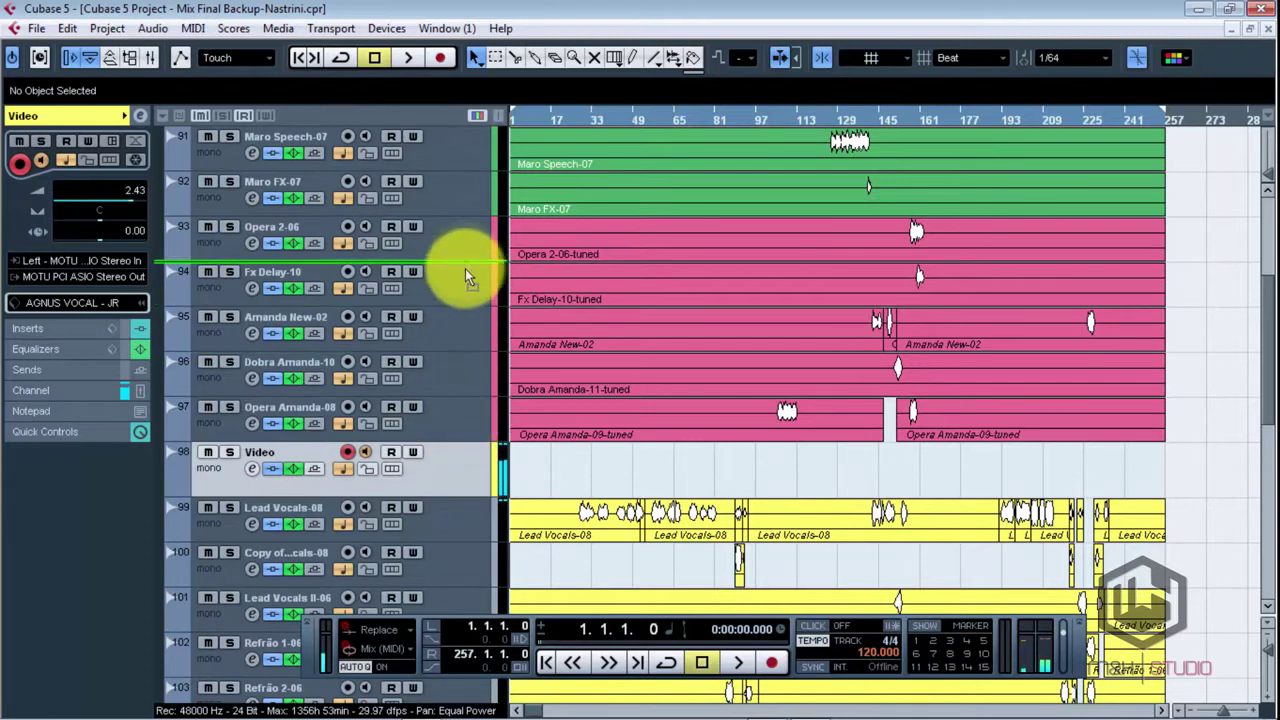
pyautogui.scroll(3, 485, 145)
pyautogui.moveTo(490, 137); pyautogui.dragTo(432, 380)
pyautogui.moveTo(1270, 287); pyautogui.dragTo(1272, 318)
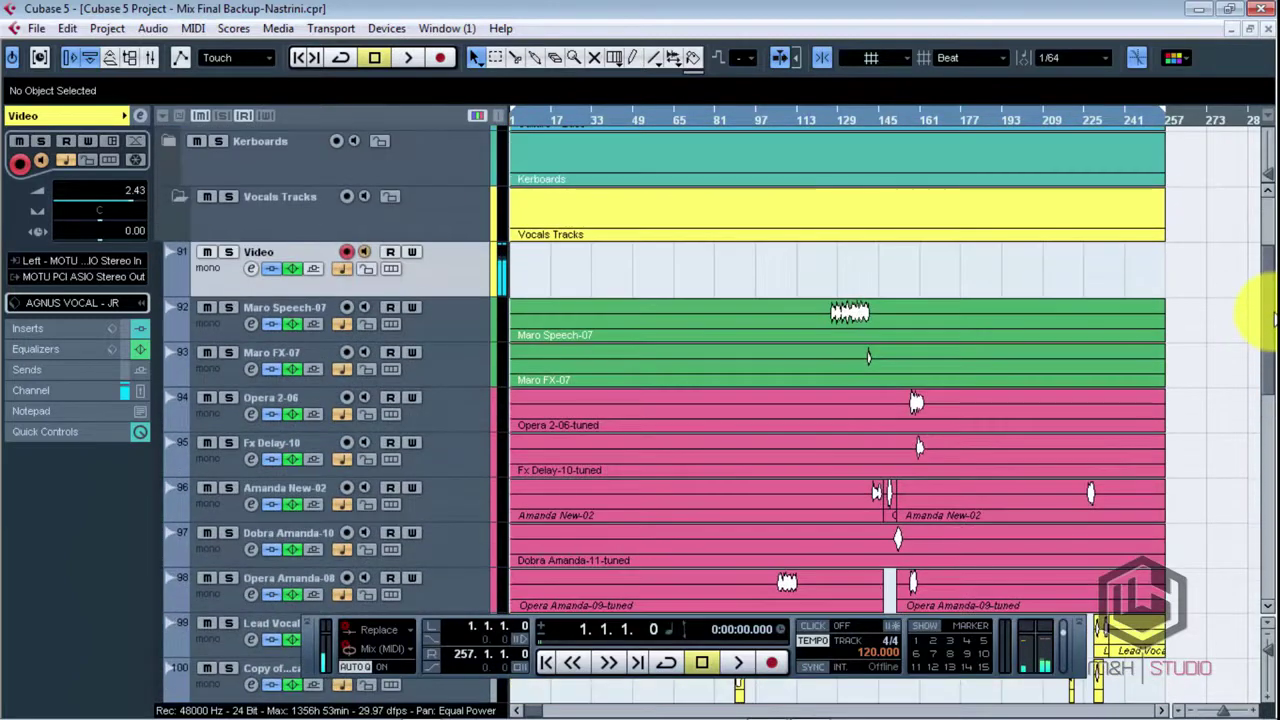
# - Place the playhead at bar 126, just before the phrase on speech track 92
pyautogui.press('h')
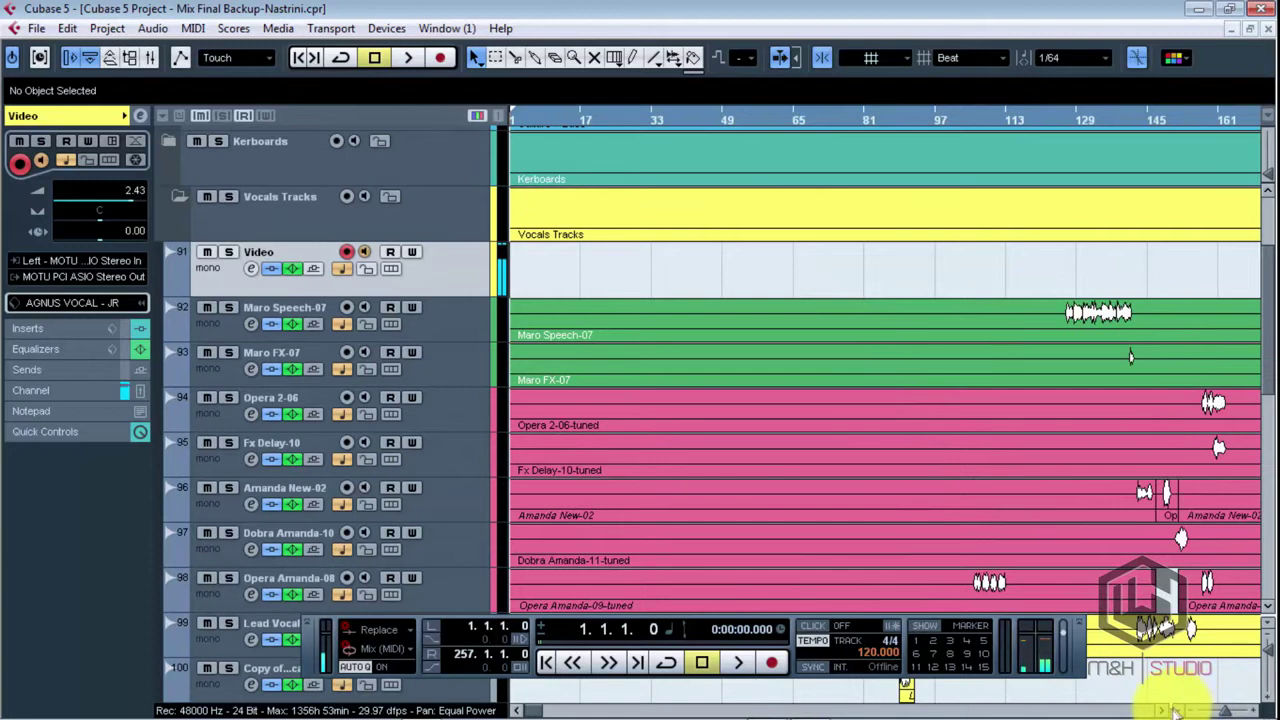
pyautogui.click(1175, 710)
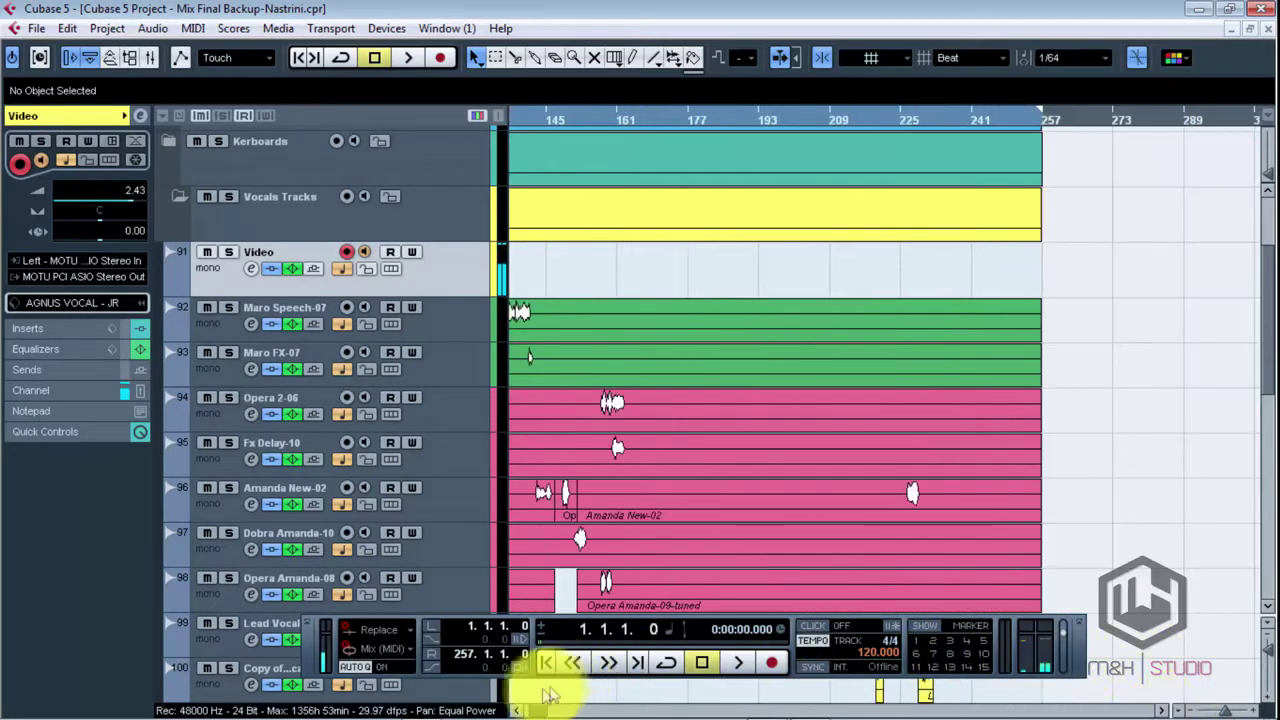
pyautogui.click(518, 710)
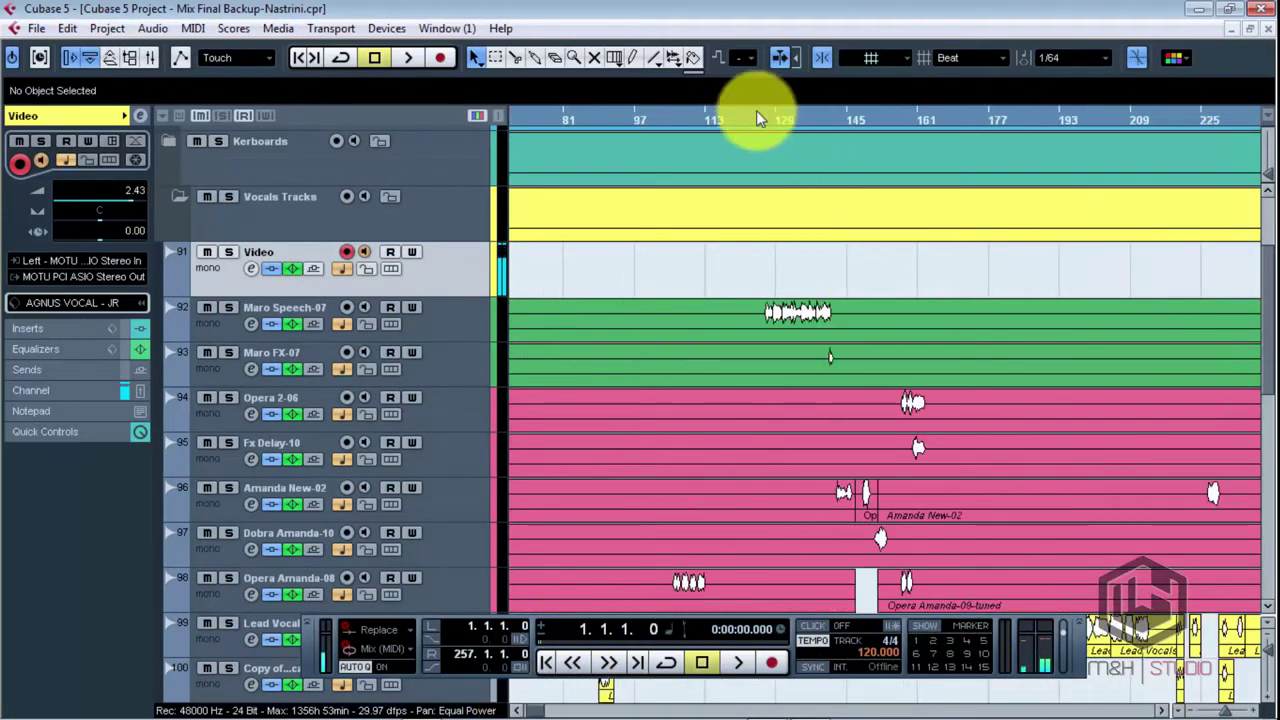
pyautogui.moveTo(756, 116); pyautogui.dragTo(764, 122)
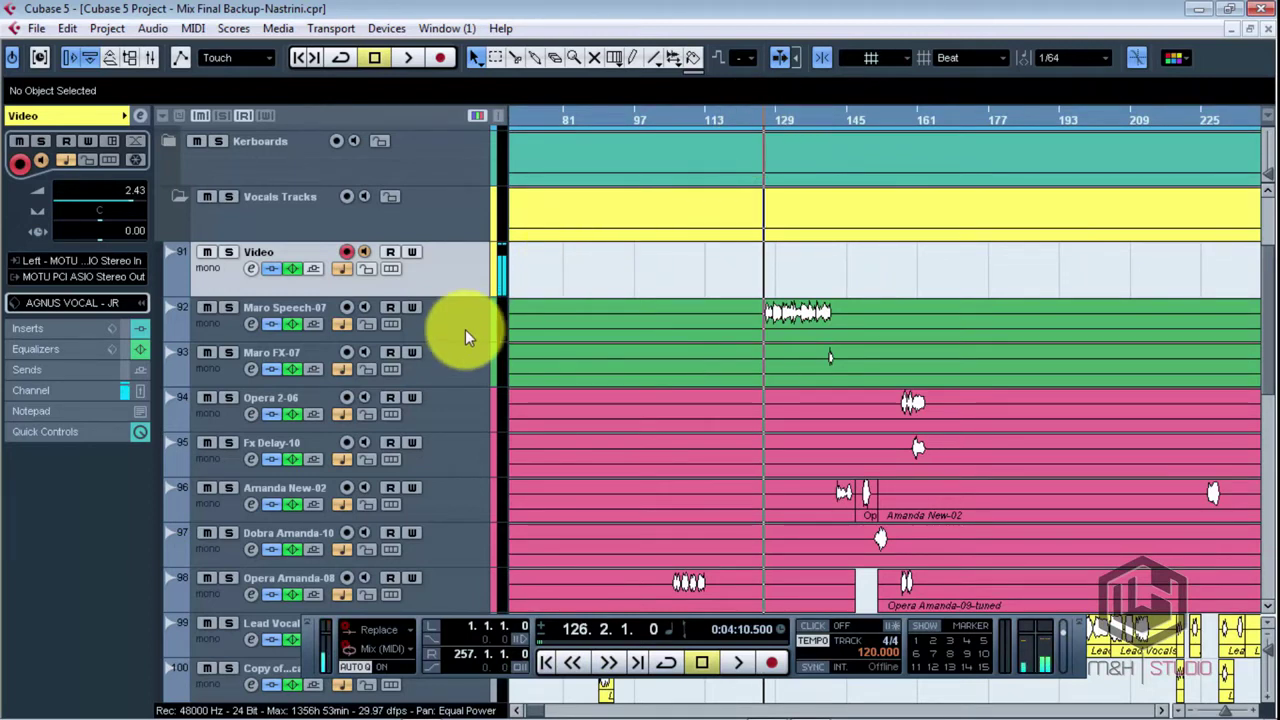
# - Bypass the inserts and EQ on speech tracks 92 and 93, and solo both together with the Video track
pyautogui.click(295, 326)
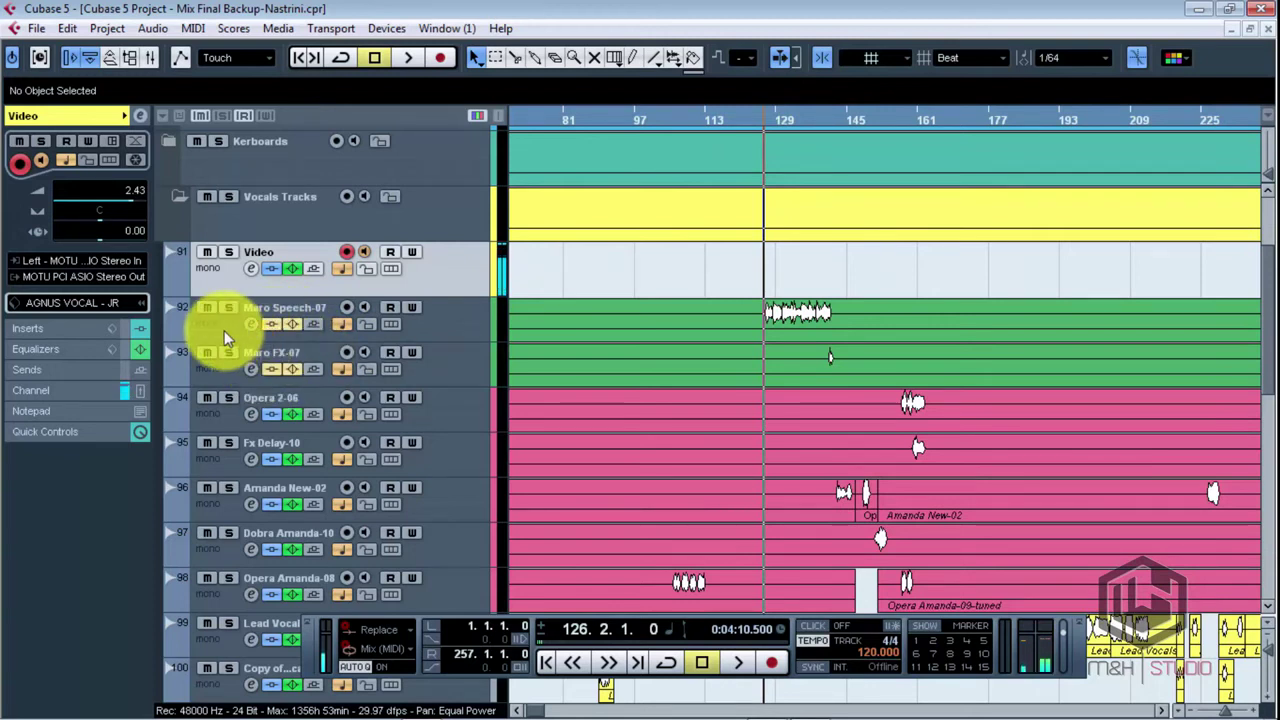
pyautogui.click(228, 252)
pyautogui.click(228, 307)
# - Play the unprocessed speech from bar 126 to bar 132 while examining its waveform
pyautogui.press('space')
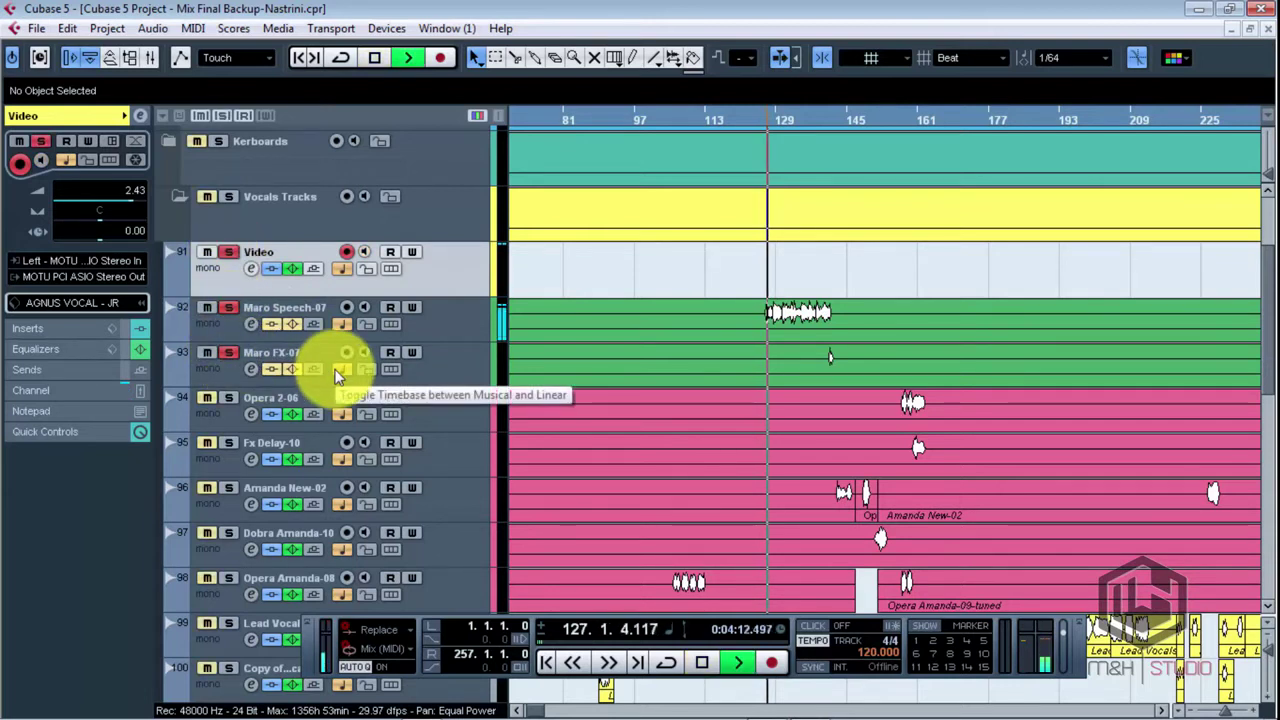
pyautogui.press('h')
pyautogui.press('h')
pyautogui.press('h')
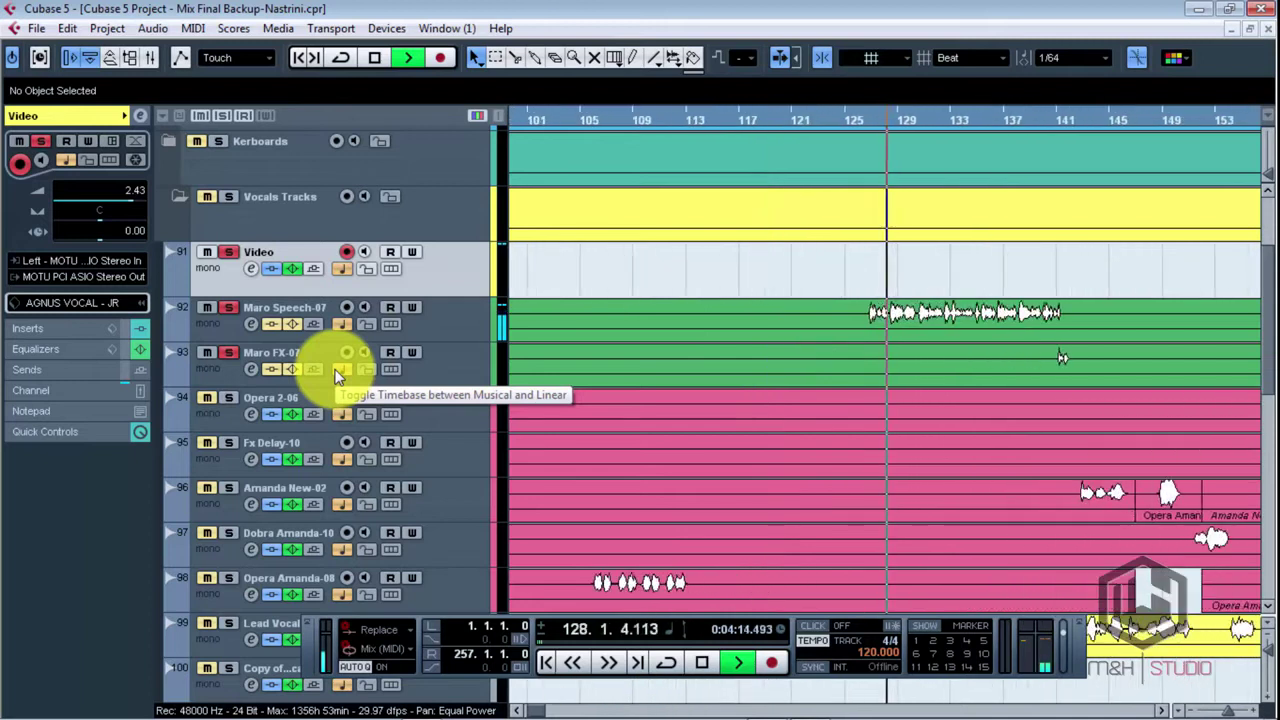
pyautogui.press('g')
pyautogui.press('g')
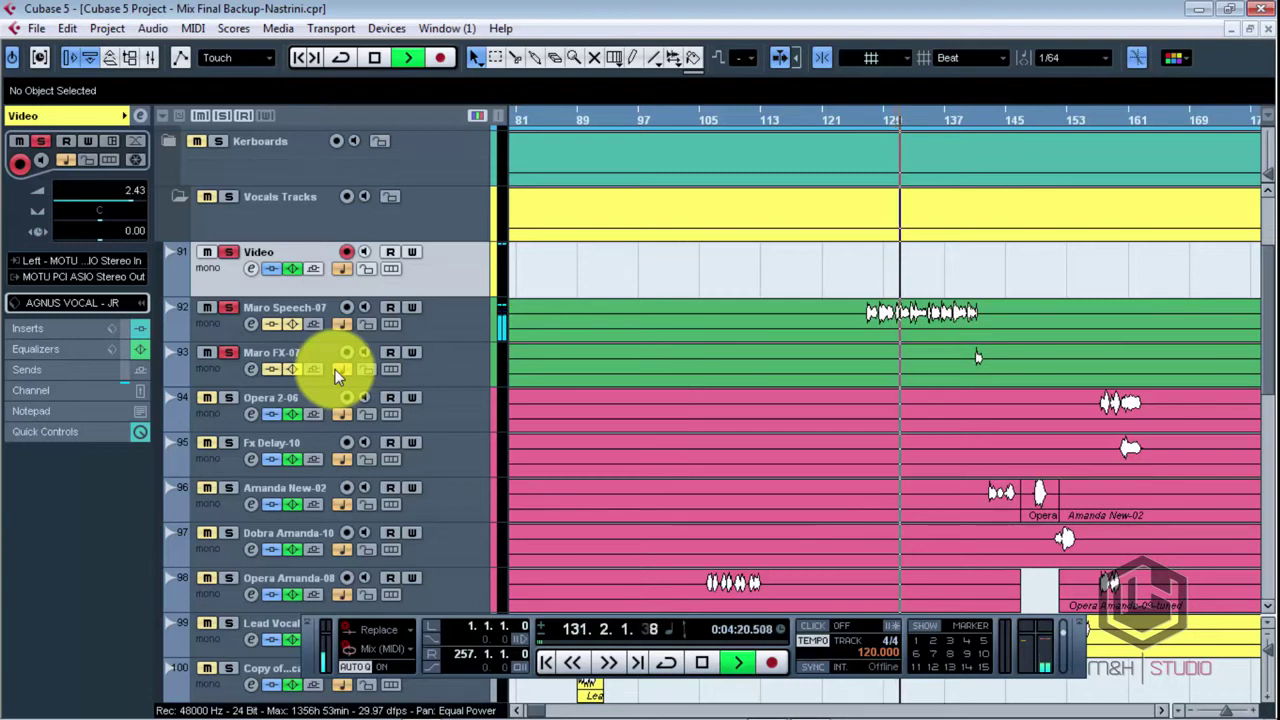
pyautogui.press('space')
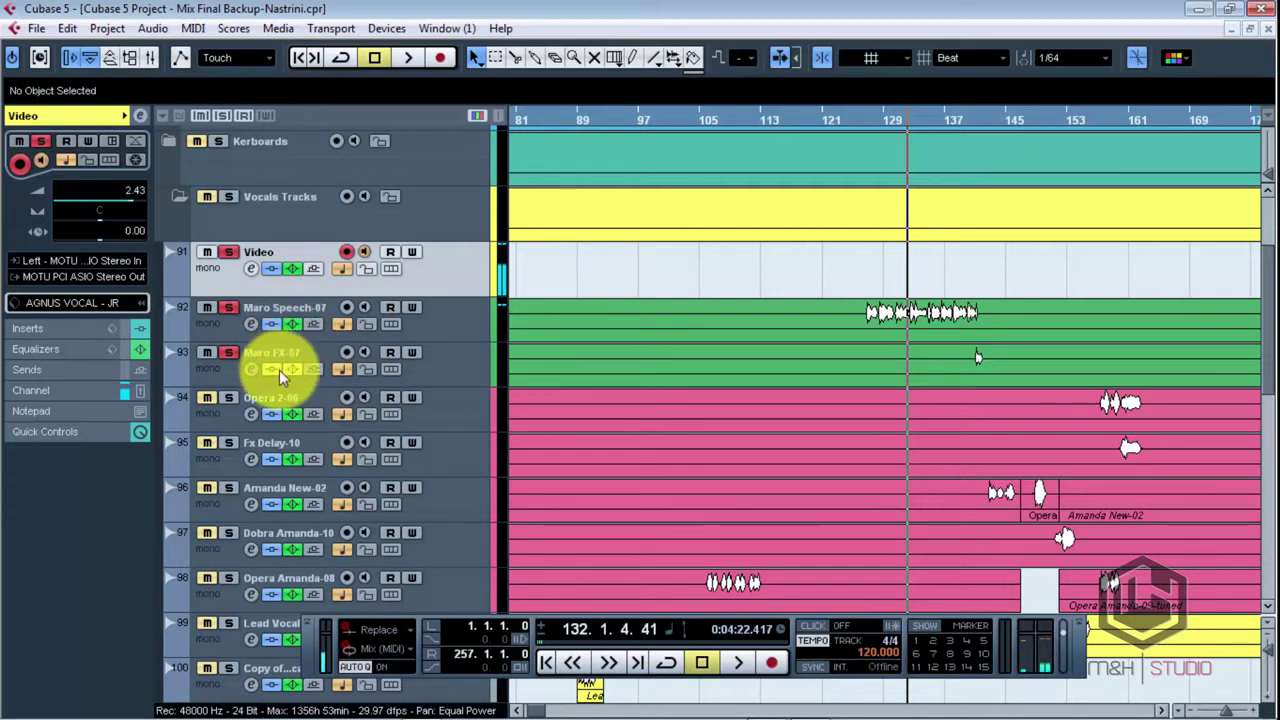
# - Re-enable the inserts and EQ on speech tracks 92 and 93, and play the soloed speech from its start to bar 143
pyautogui.click(862, 122)
pyautogui.press('space')
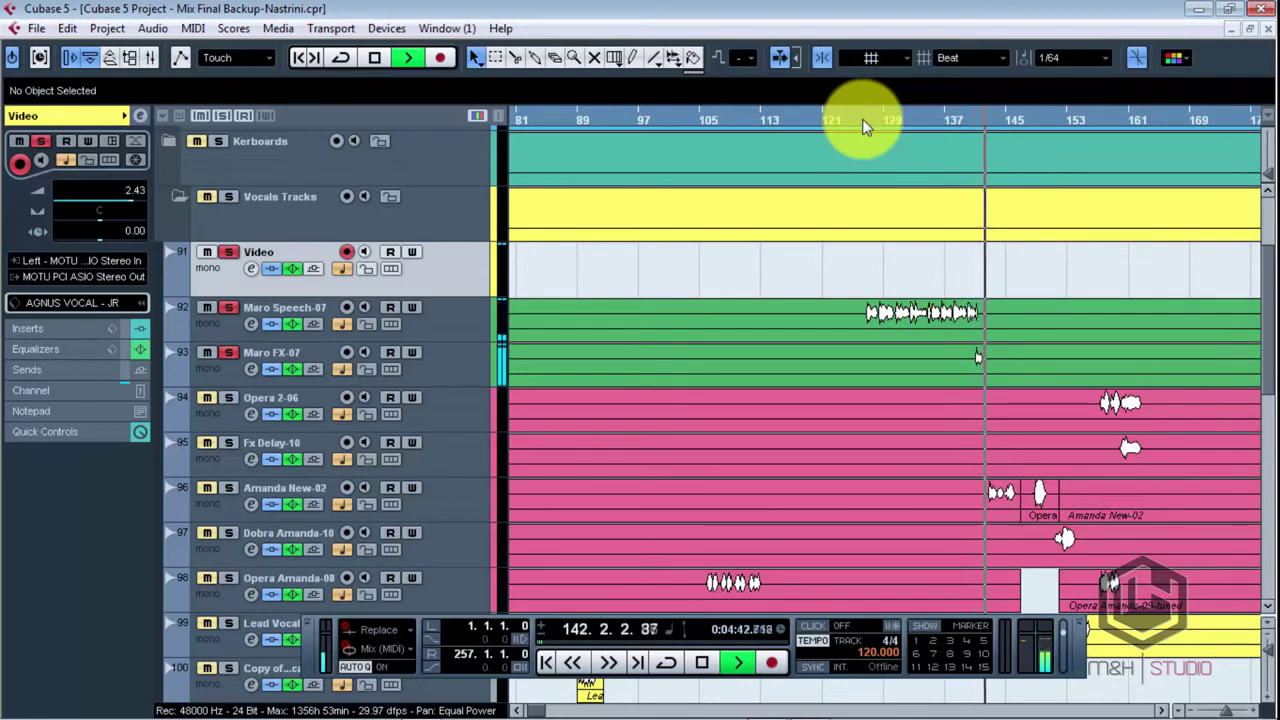
pyautogui.press('space')
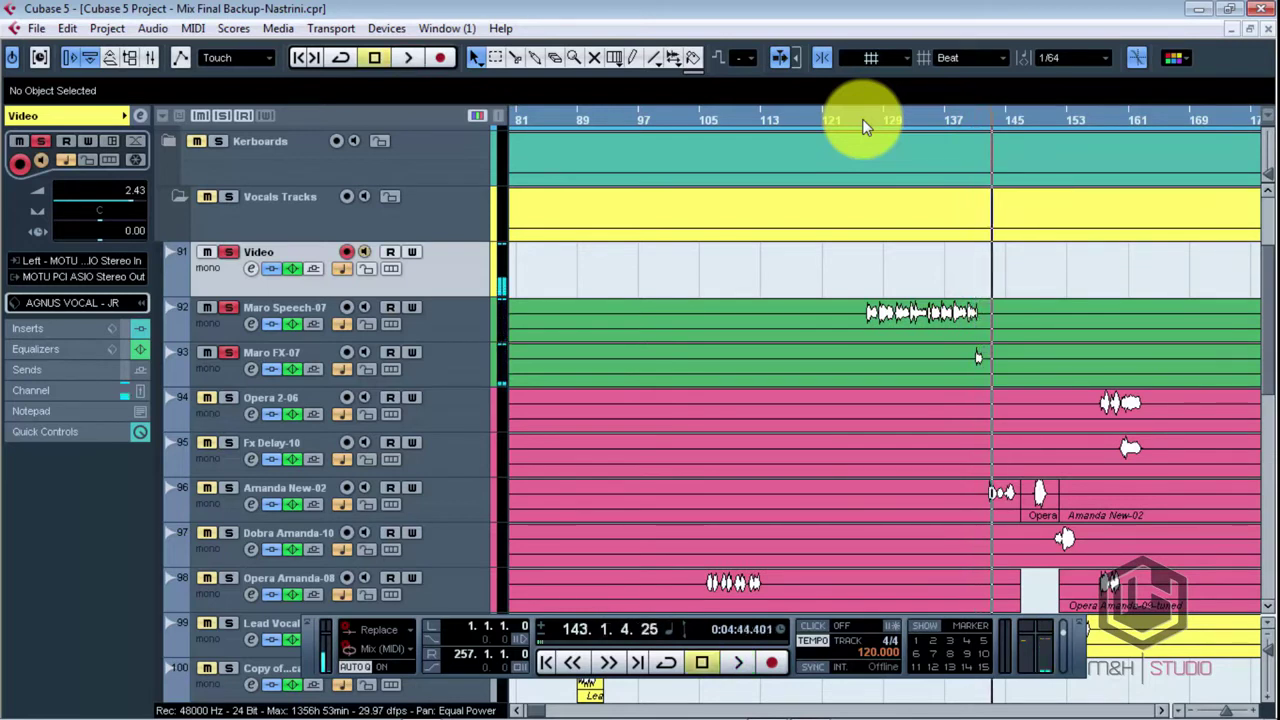
# - Clear all solos, bypass the inserts and EQ on vocal tracks 96 and 97, and solo both with the Video track
pyautogui.press('h')
pyautogui.press('h')
pyautogui.press('h')
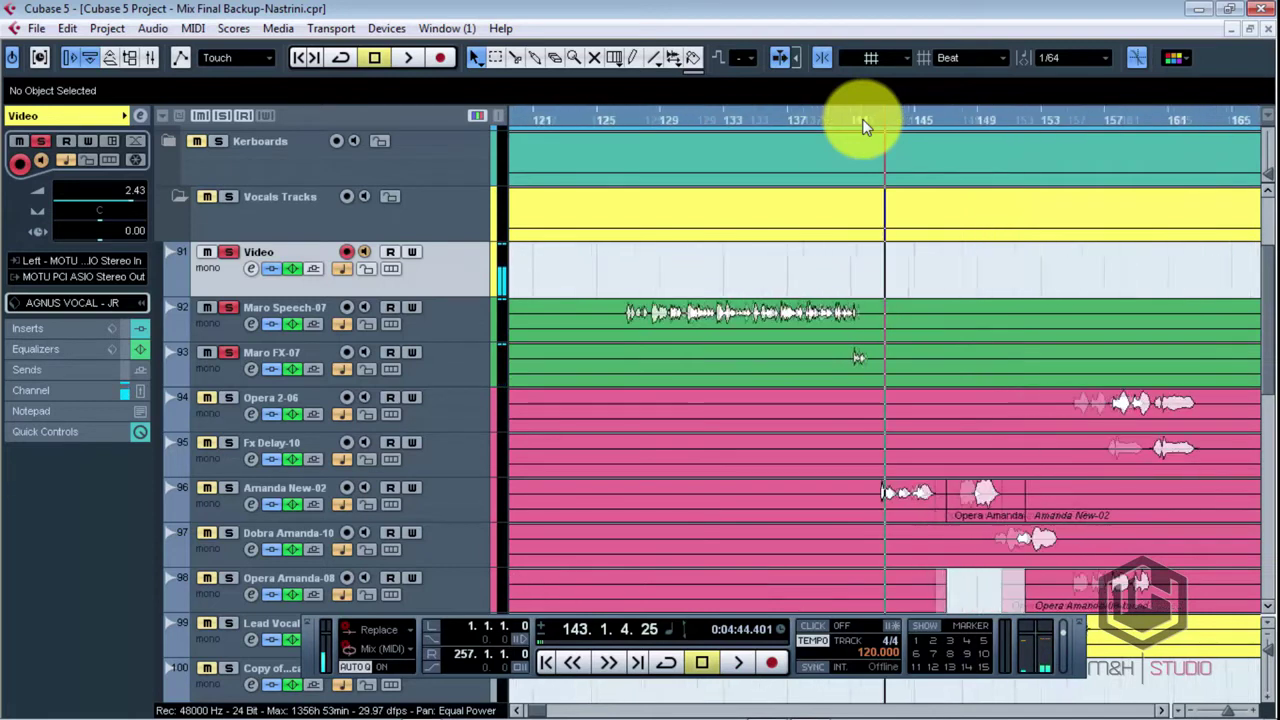
pyautogui.click(218, 113)
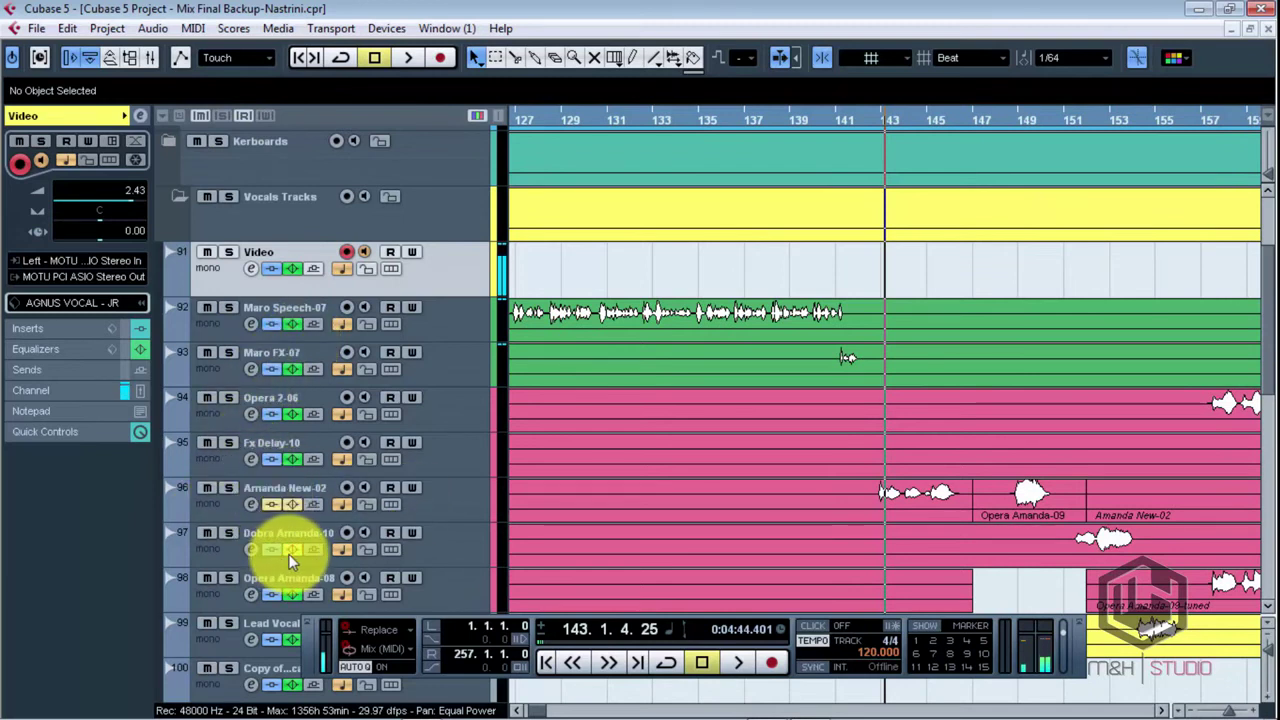
pyautogui.click(229, 488)
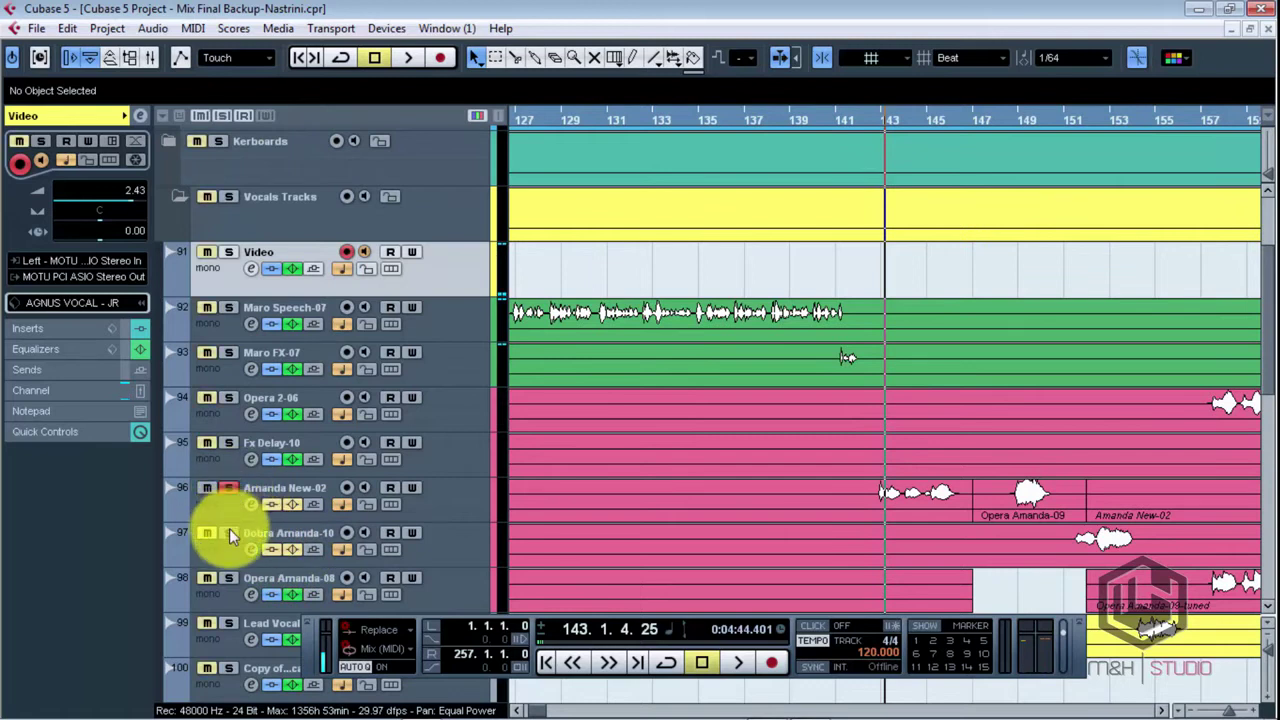
pyautogui.click(229, 252)
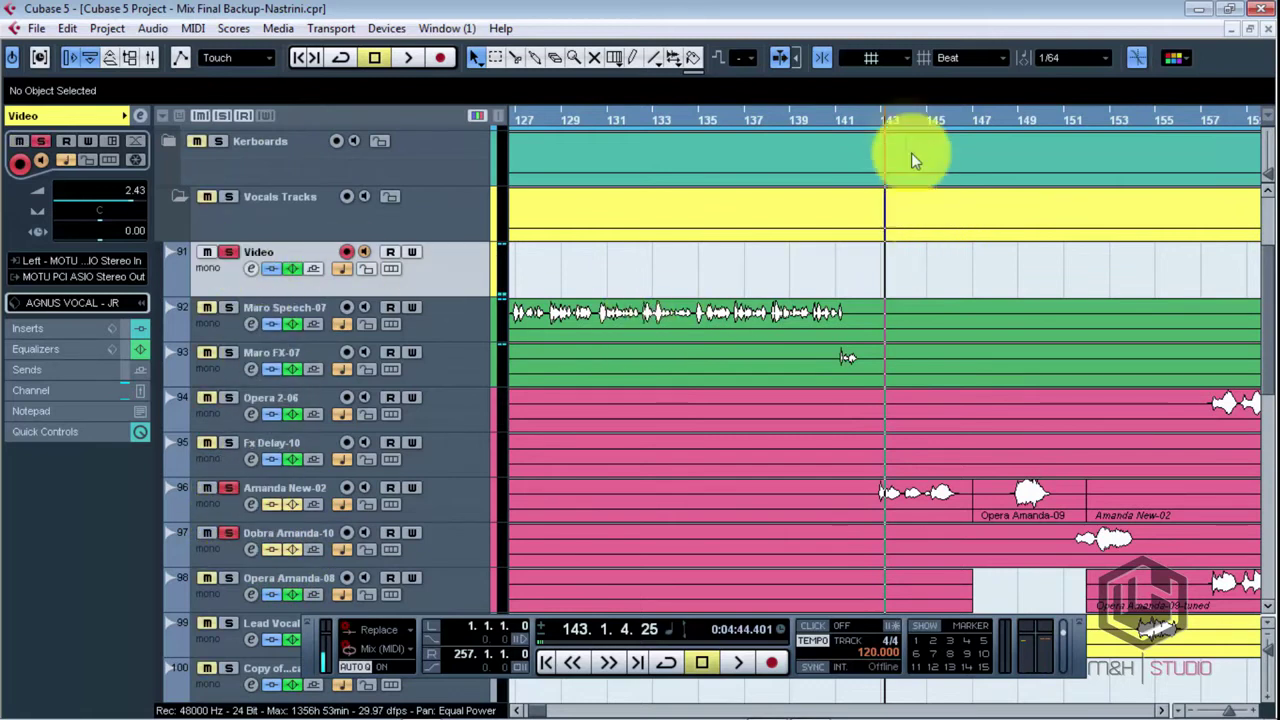
# - Play the unprocessed phrases on track 96 from about bar 142, skip ahead to about bar 148, and stop at bar 150
pyautogui.click(866, 122)
pyautogui.press('space')
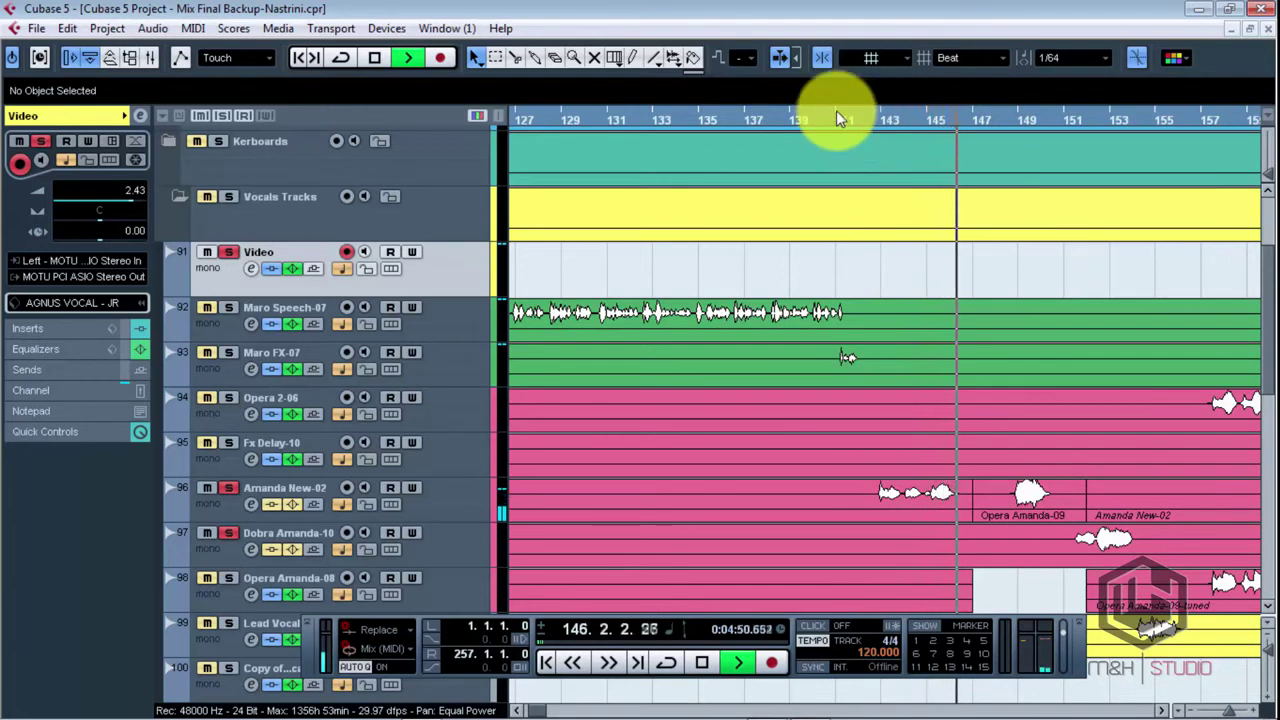
pyautogui.click(1013, 122)
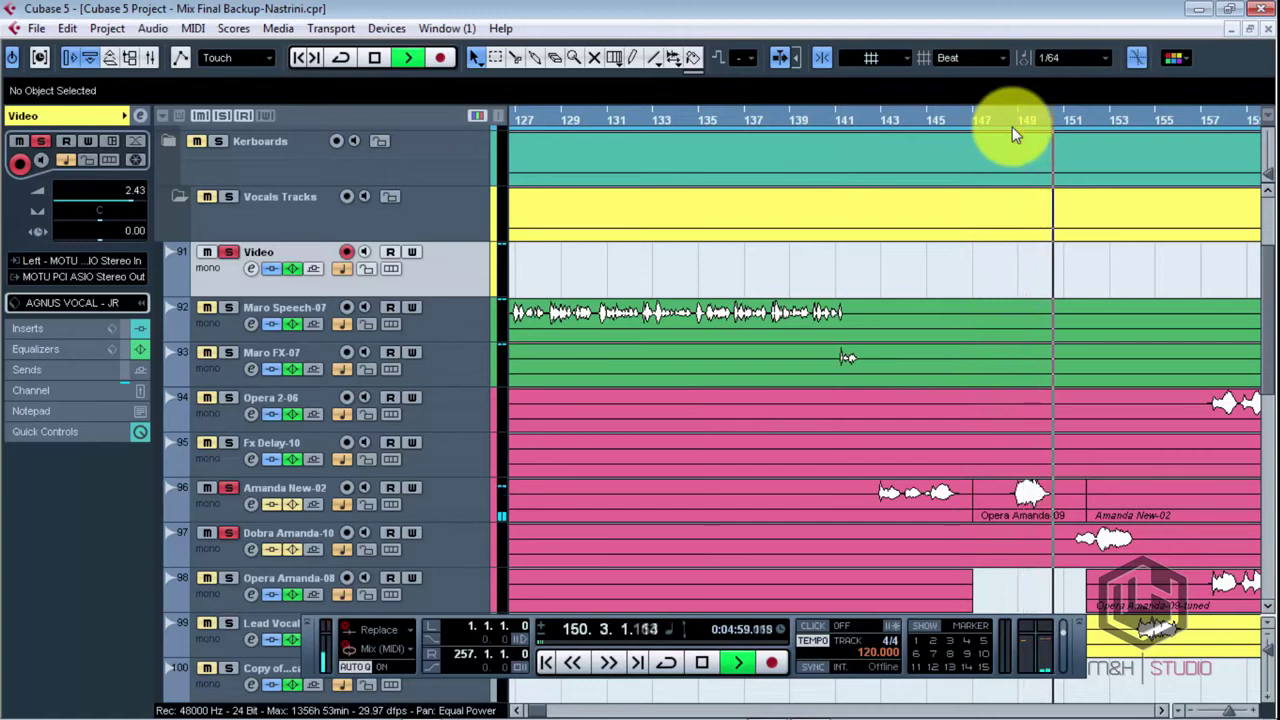
pyautogui.press('space')
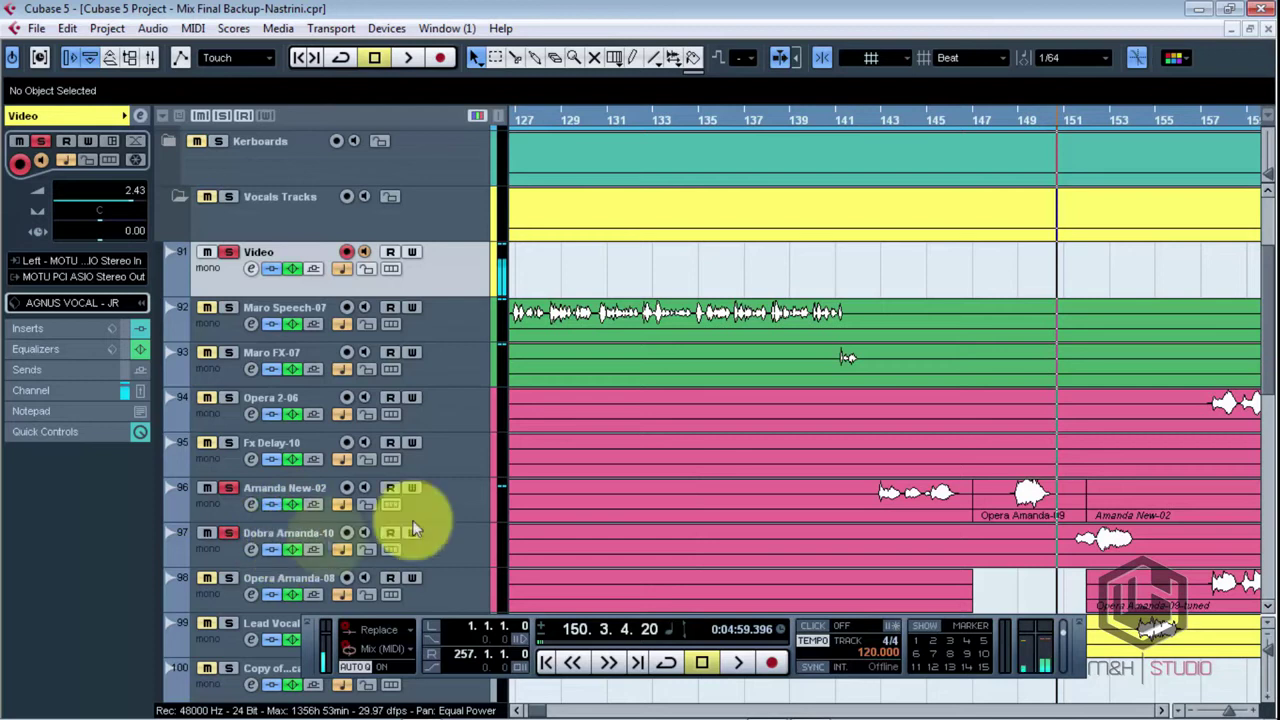
# - Re-enable the inserts and EQ on tracks 96 and 97, and play the soloed vocals from bar 141 to bar 146
pyautogui.click(847, 122)
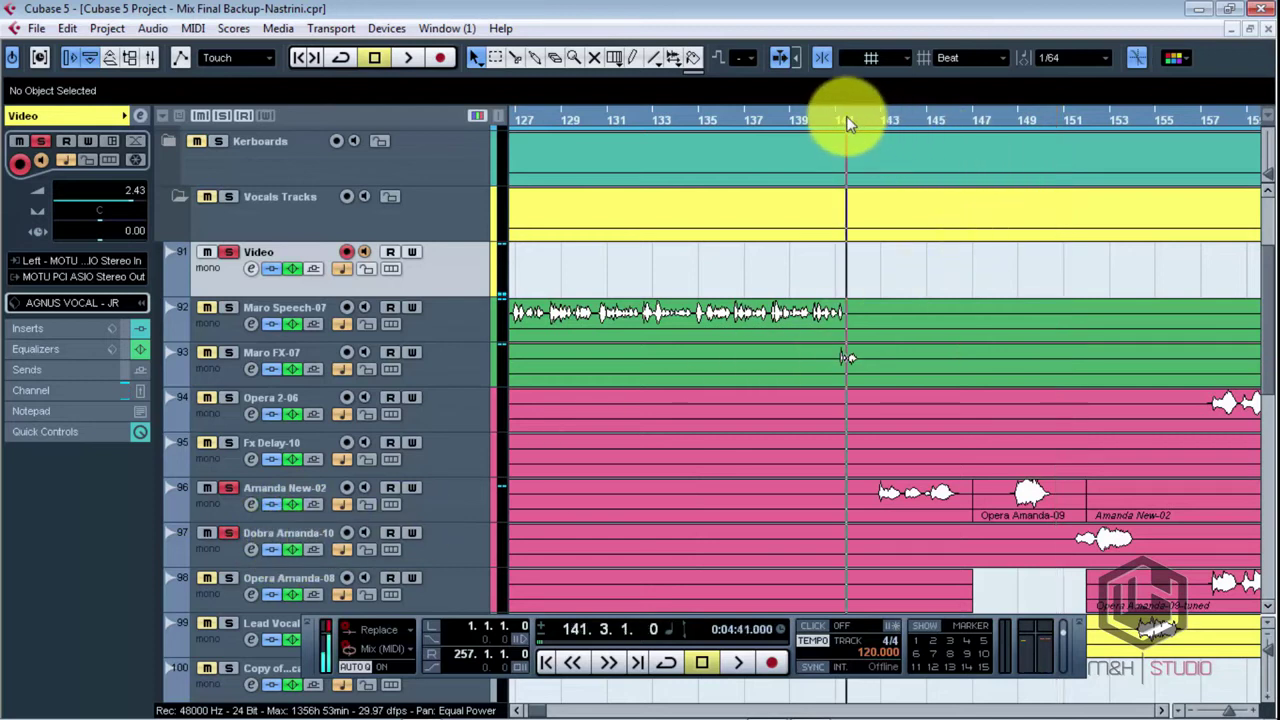
pyautogui.press('space')
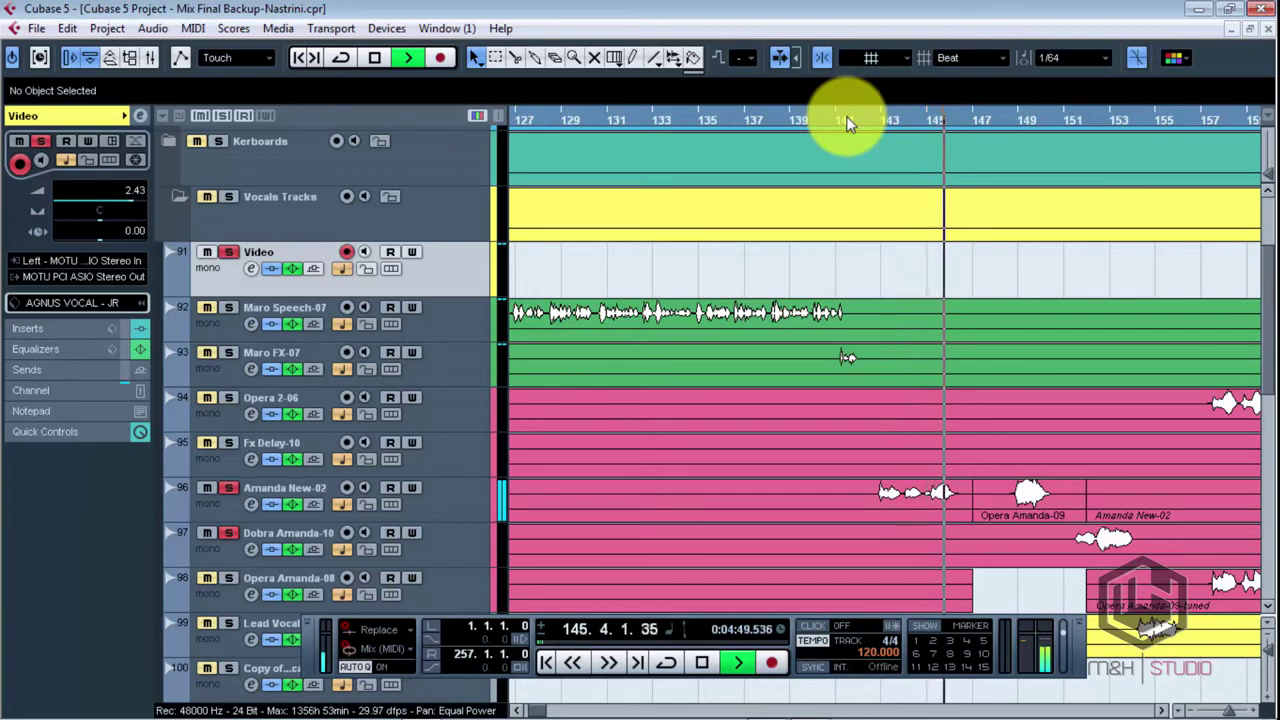
pyautogui.press('space')
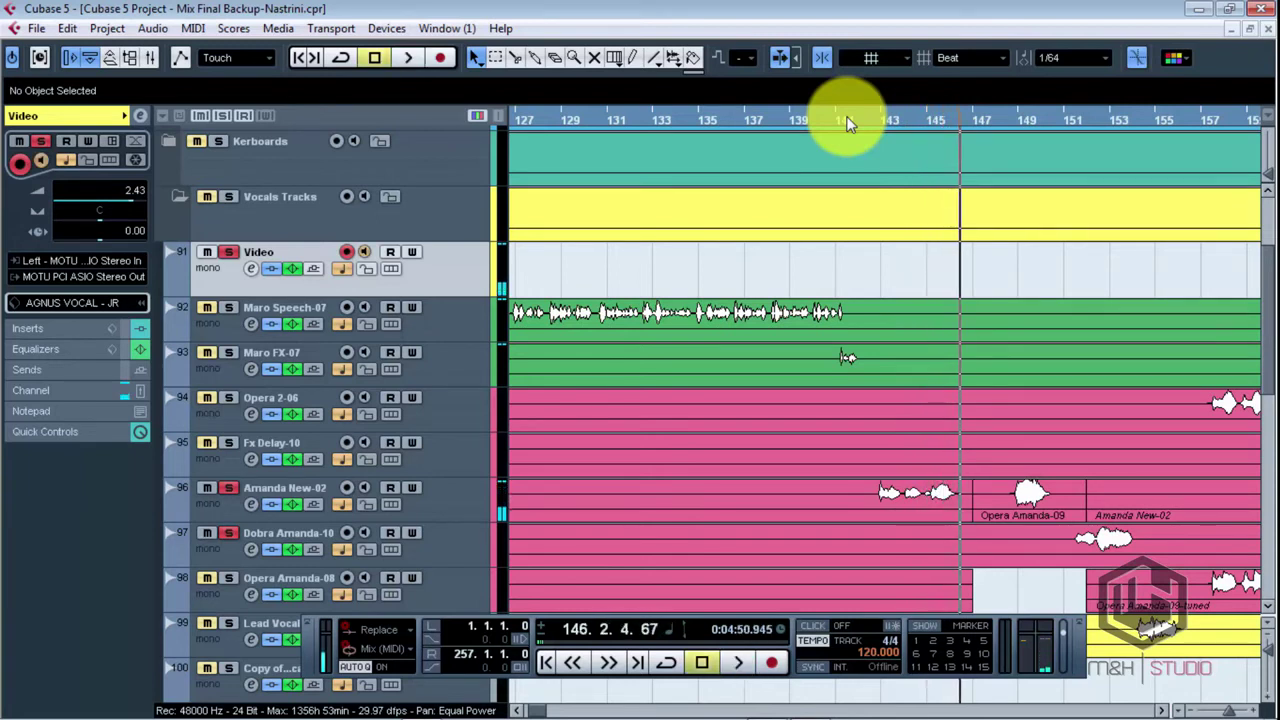
# - Clear all solos and play the full mix from about bar 142 to bar 163
pyautogui.click(222, 115)
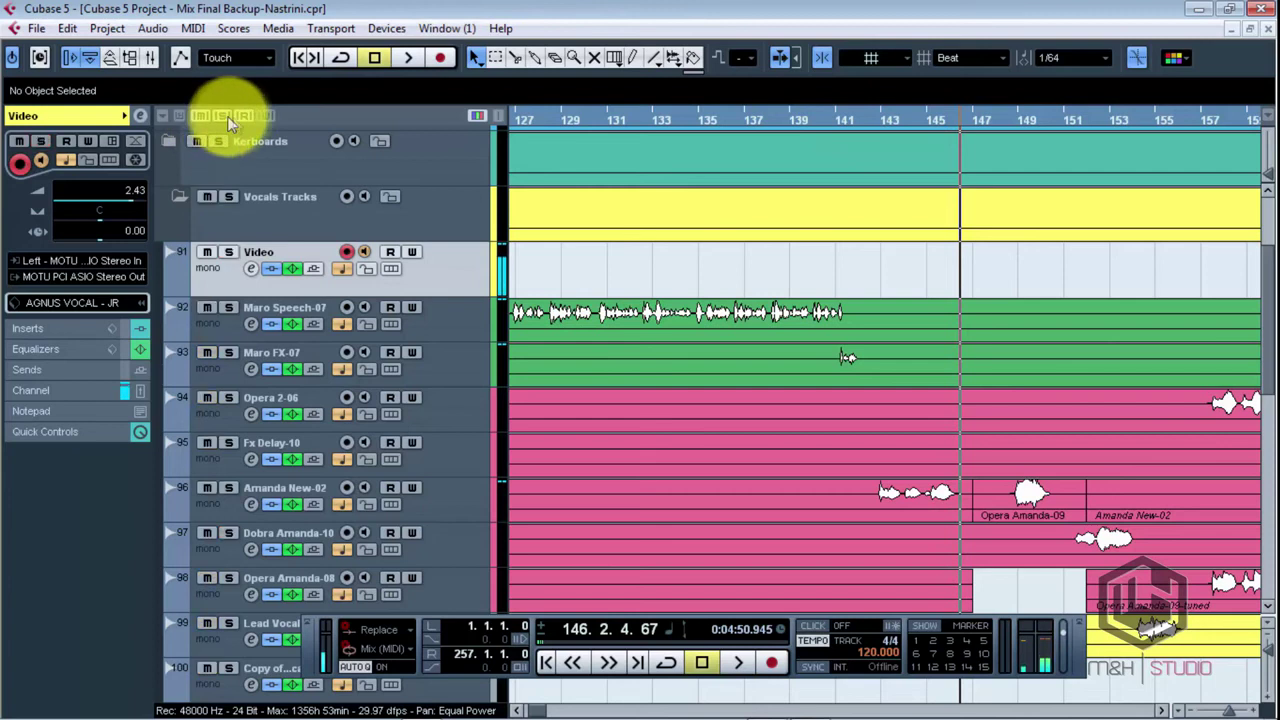
pyautogui.click(849, 120)
pyautogui.click(864, 123)
pyautogui.press('space')
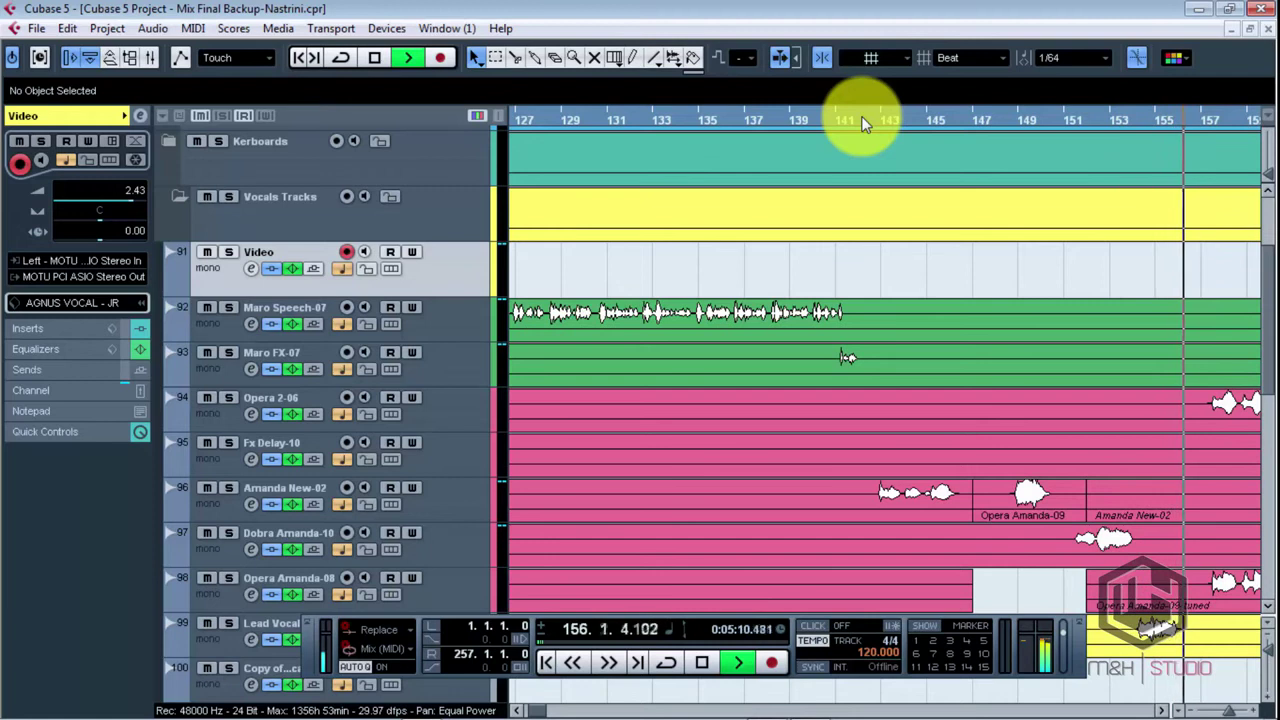
pyautogui.press('g')
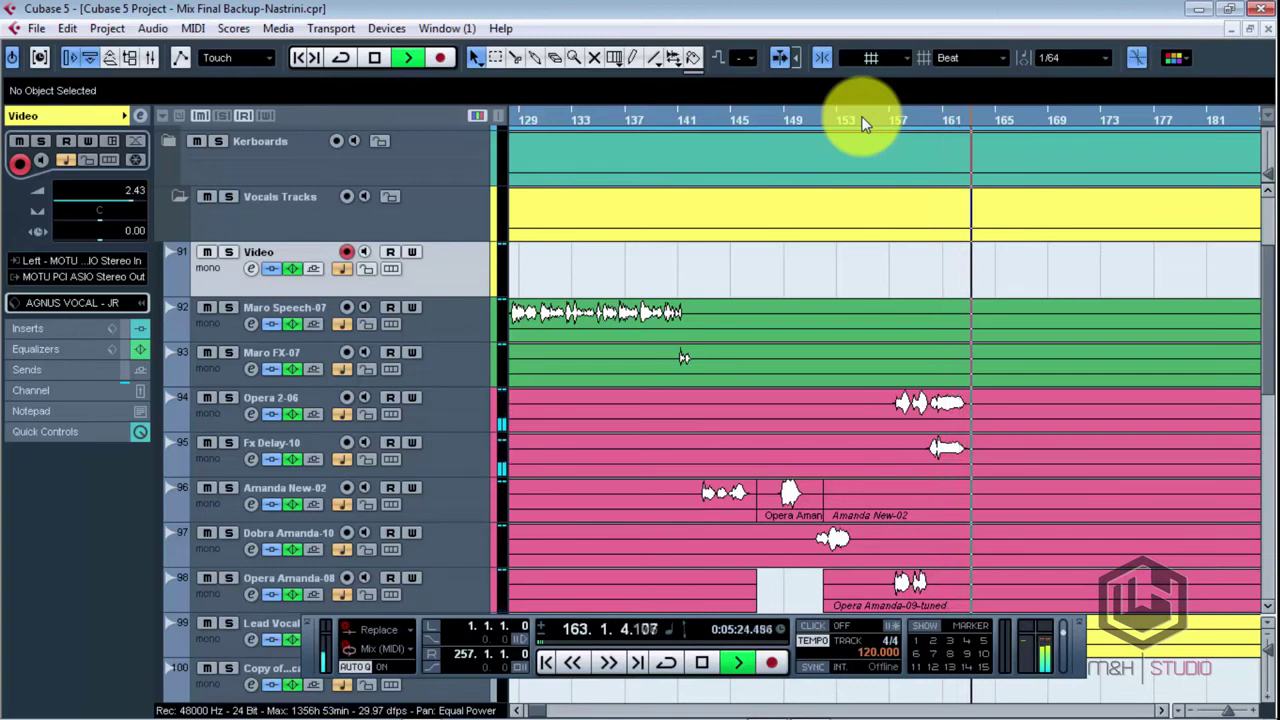
pyautogui.press('space')
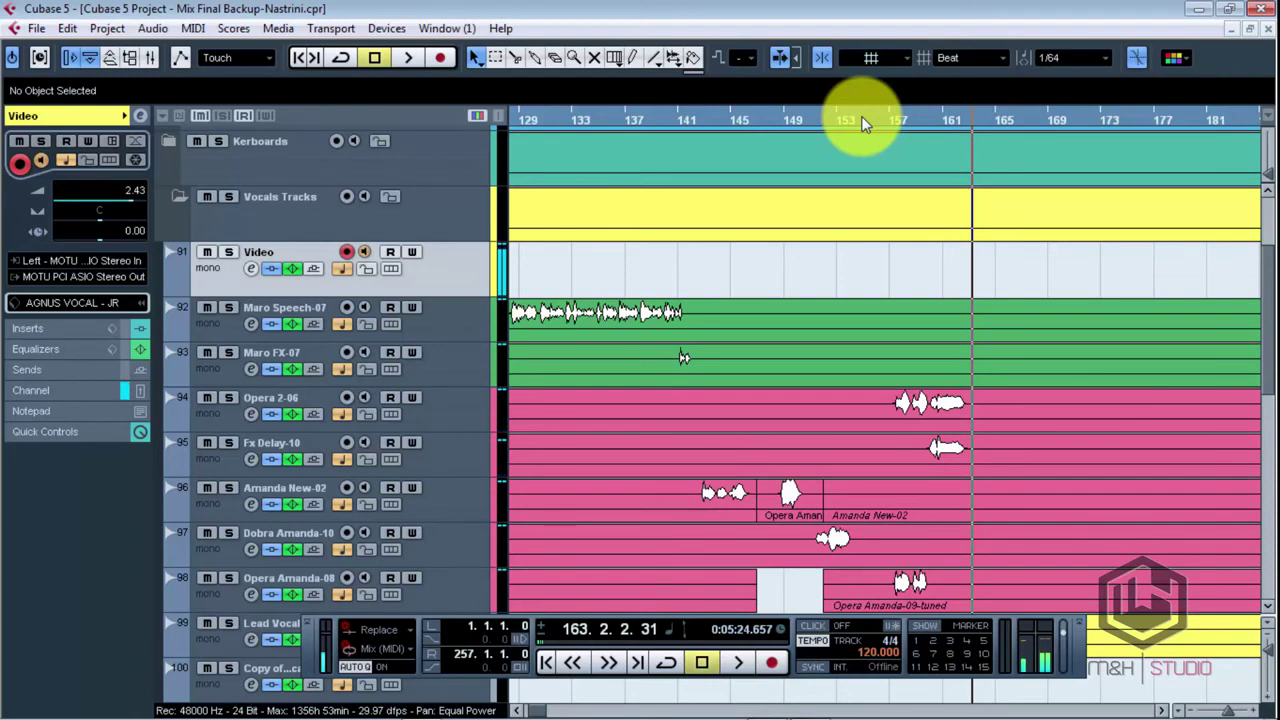